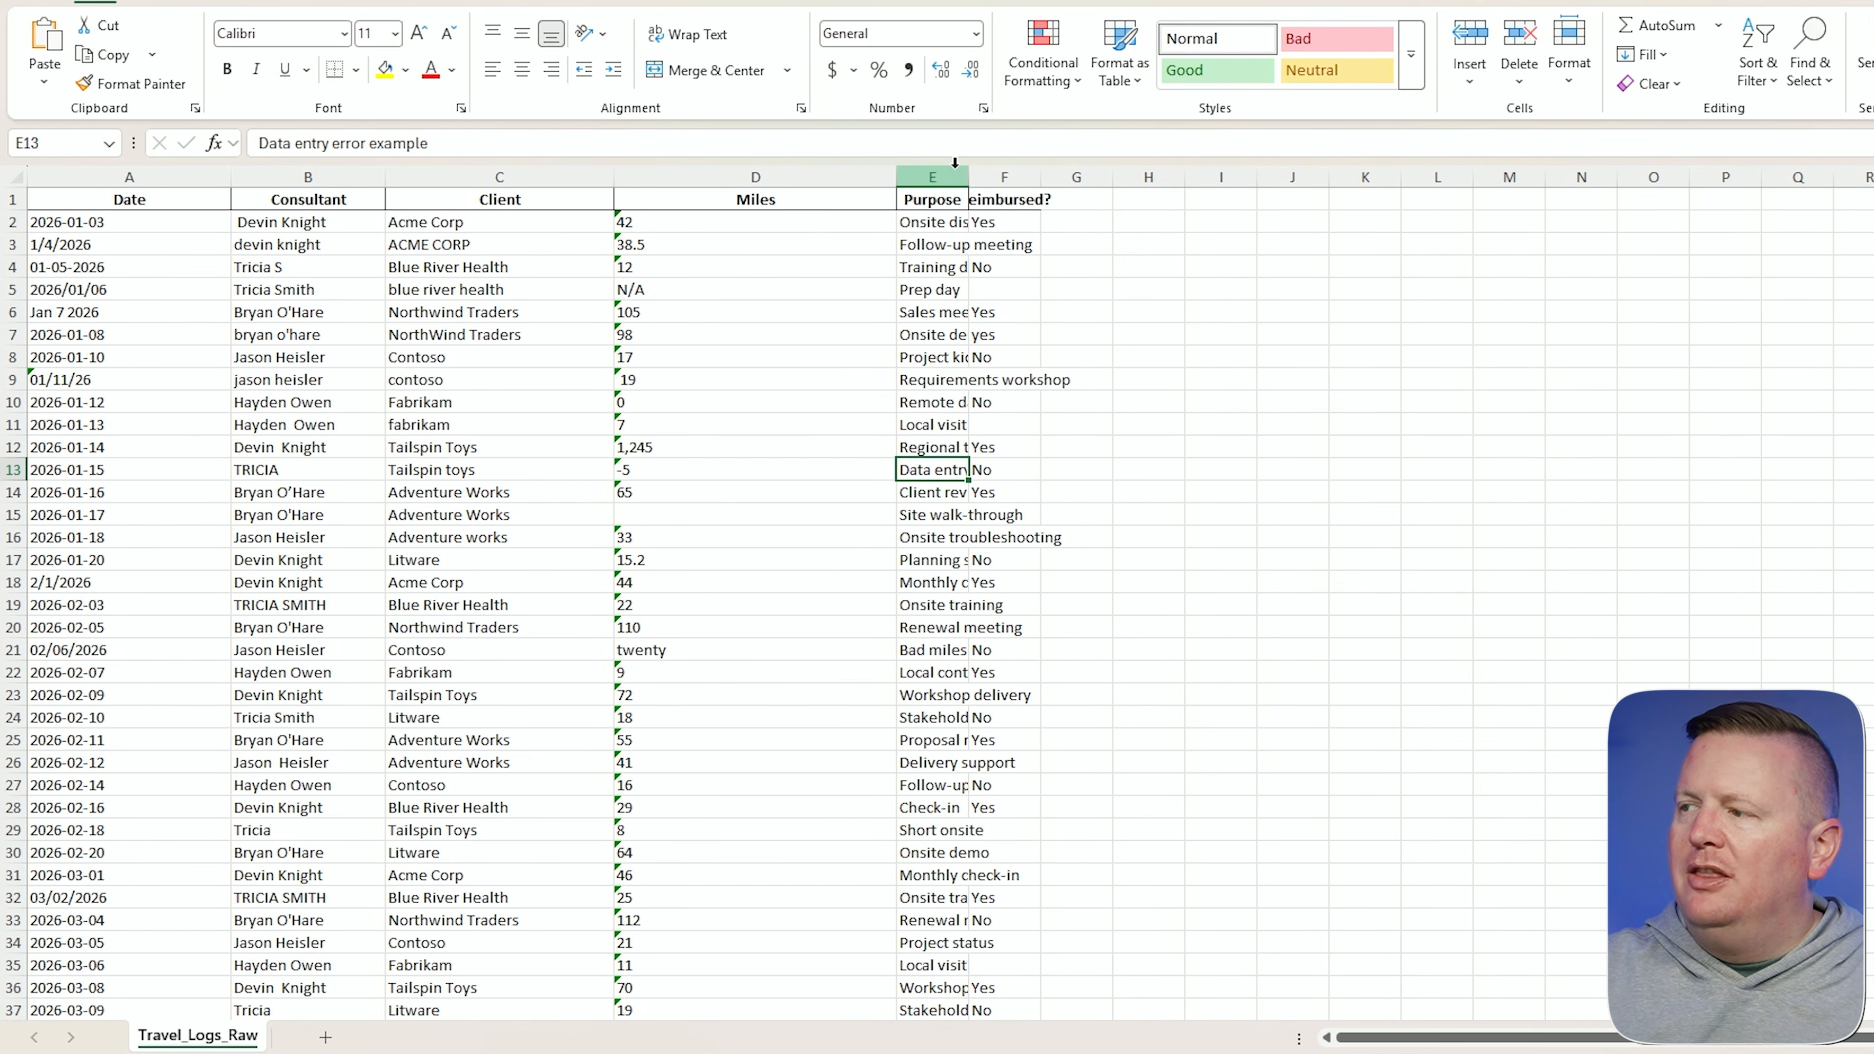
Adjust the widths of columns A through F so the Date, Client, Miles, Purpose and Reimbursed? entries fit.
left_click_drag(968, 178, 1083, 180)
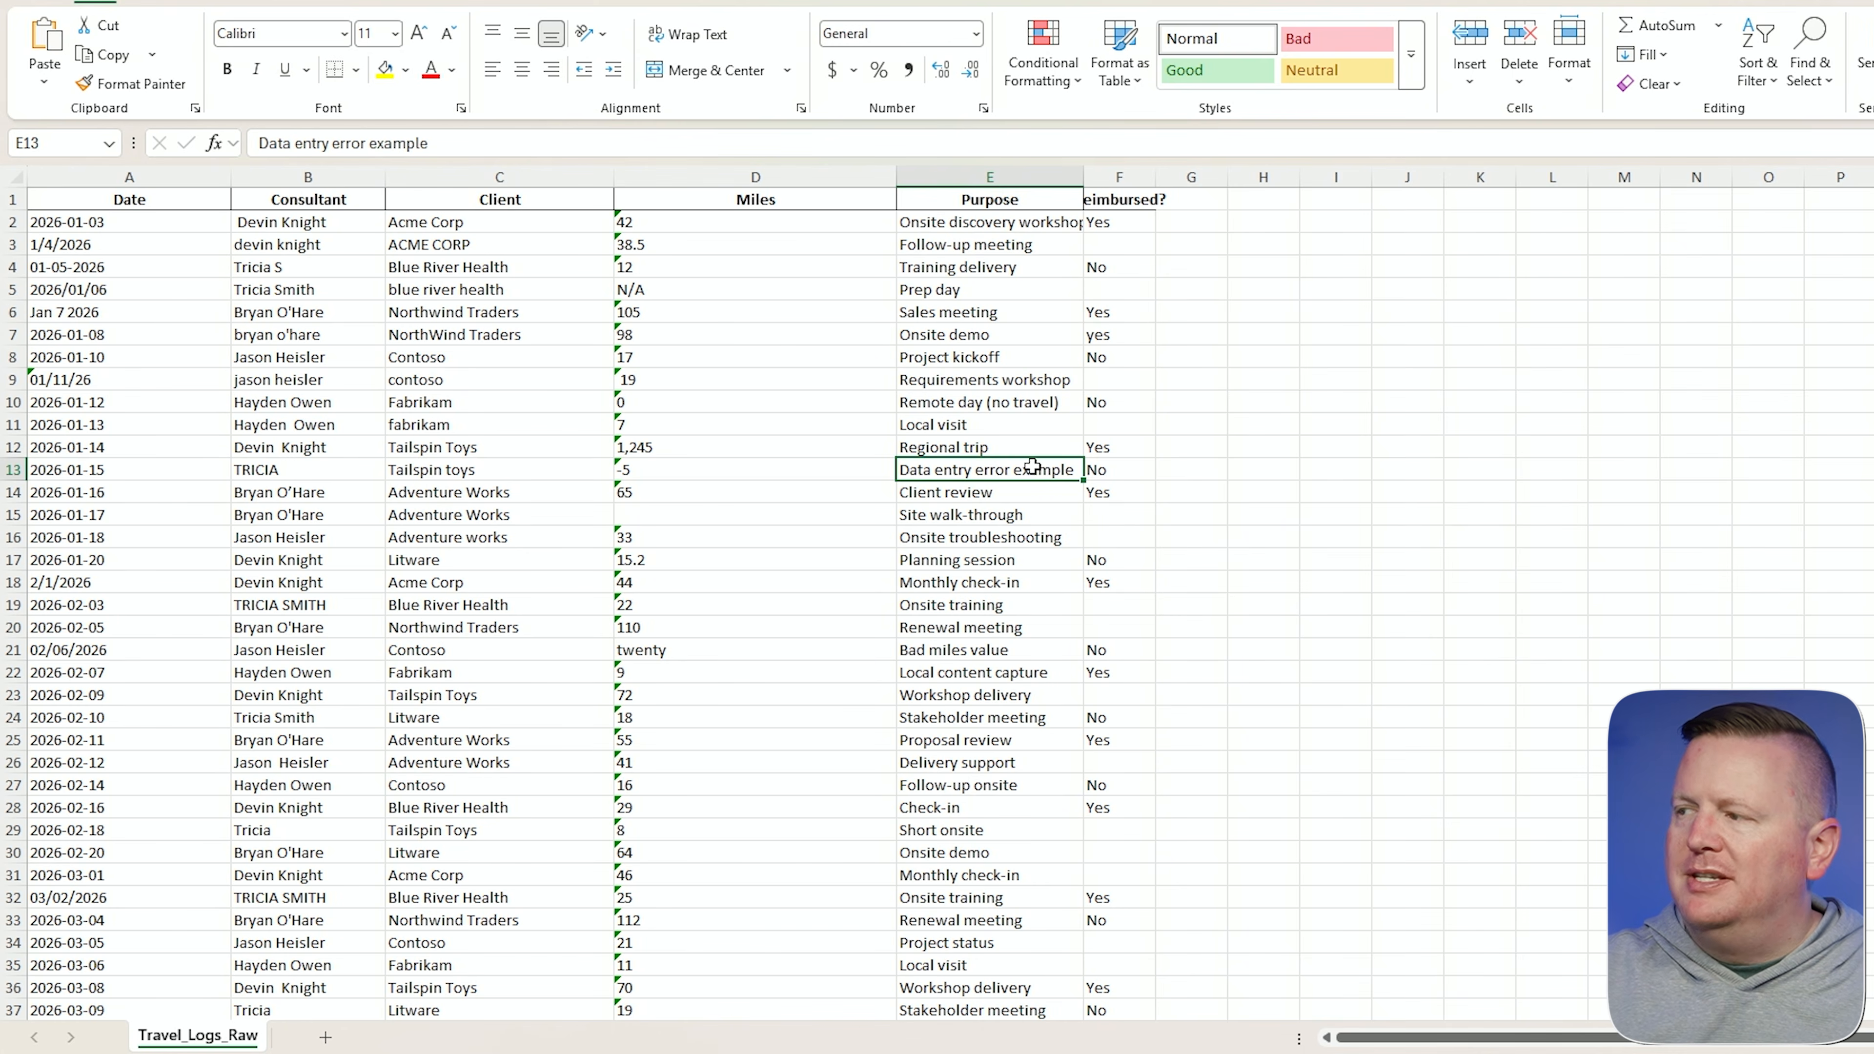
double_click(1156, 182)
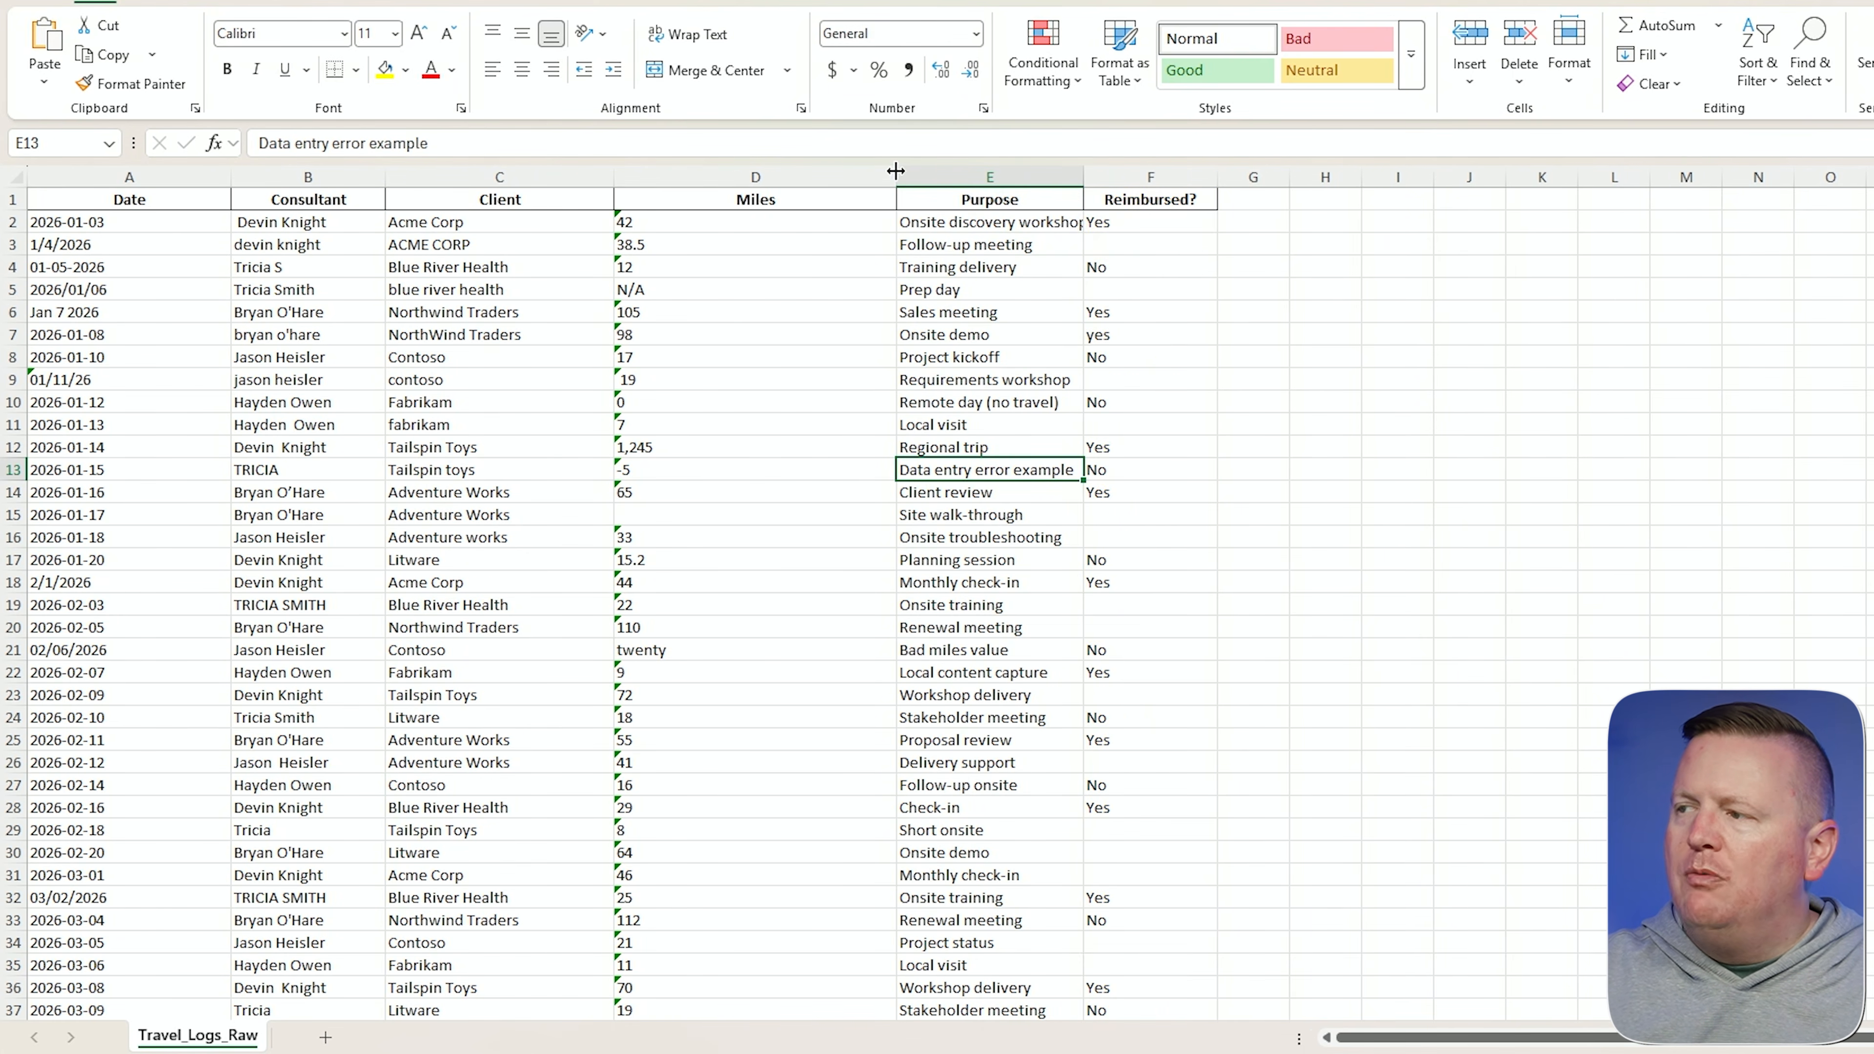
left_click_drag(897, 183, 750, 187)
left_click_drag(611, 177, 497, 177)
left_click(212, 177)
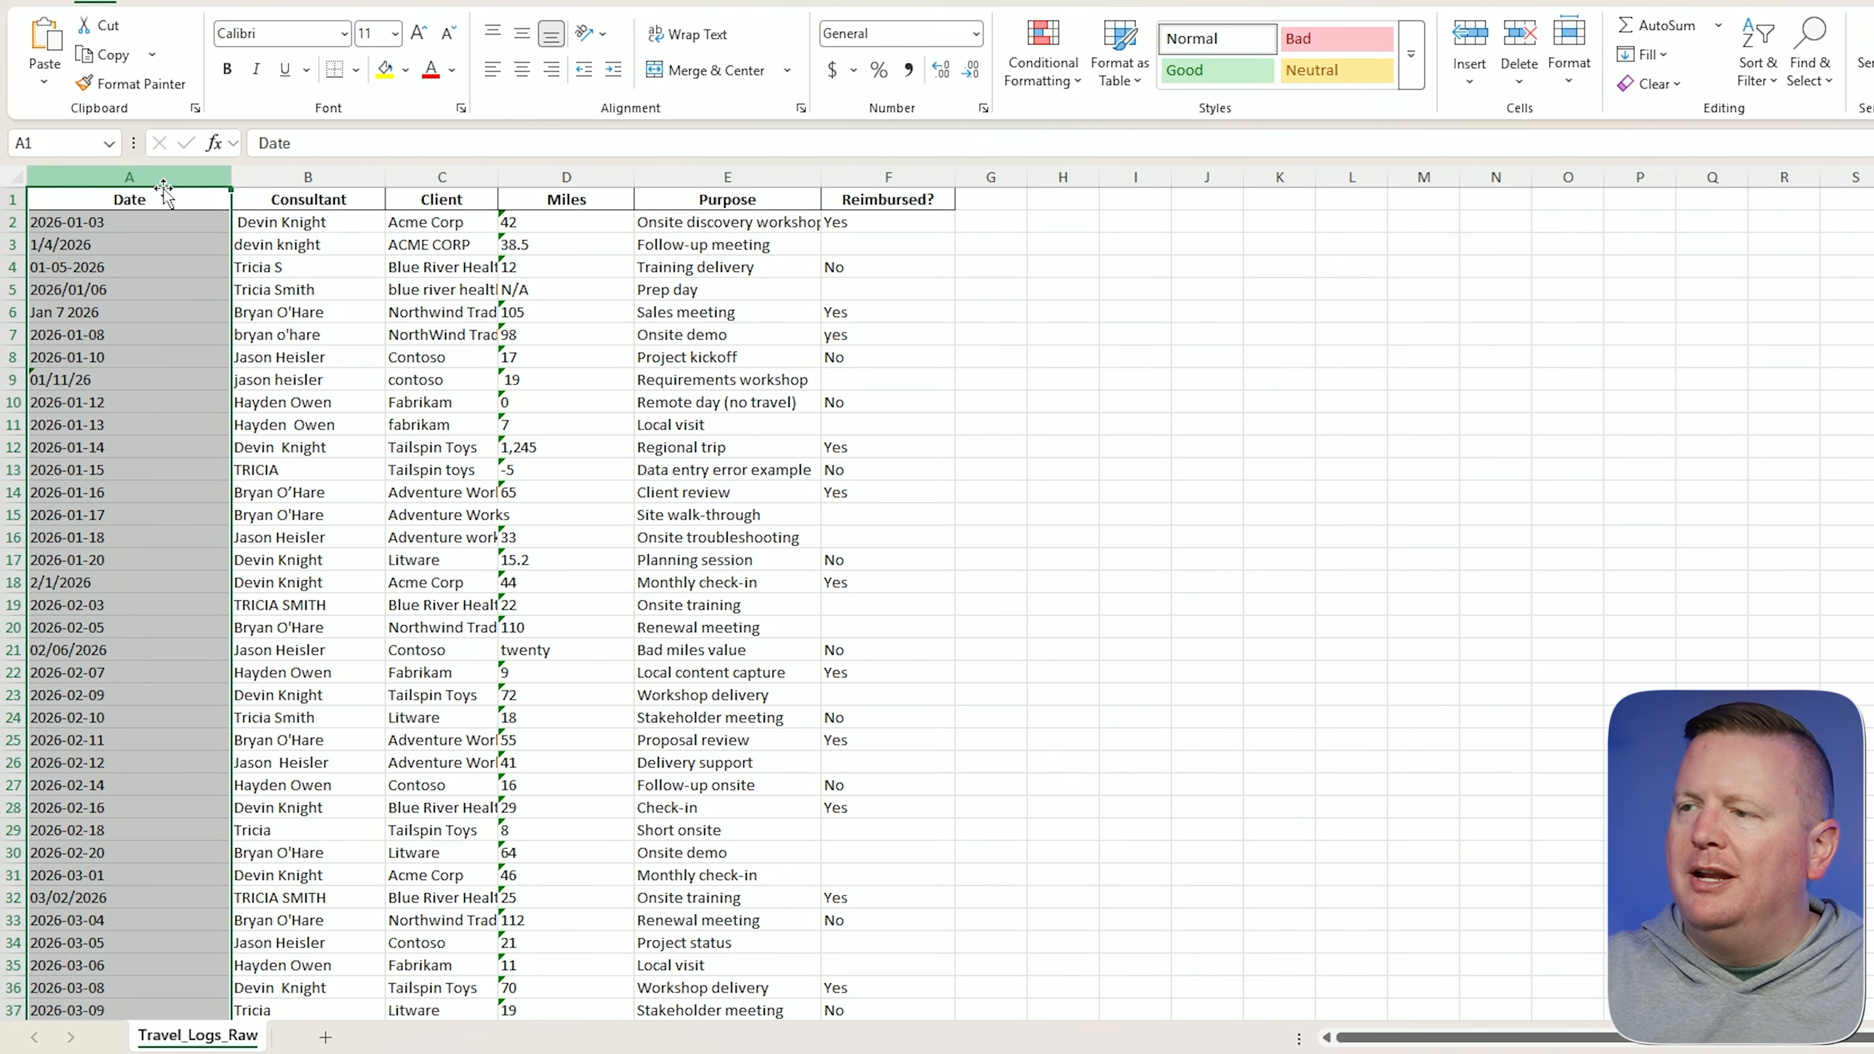
left_click_drag(231, 177, 151, 190)
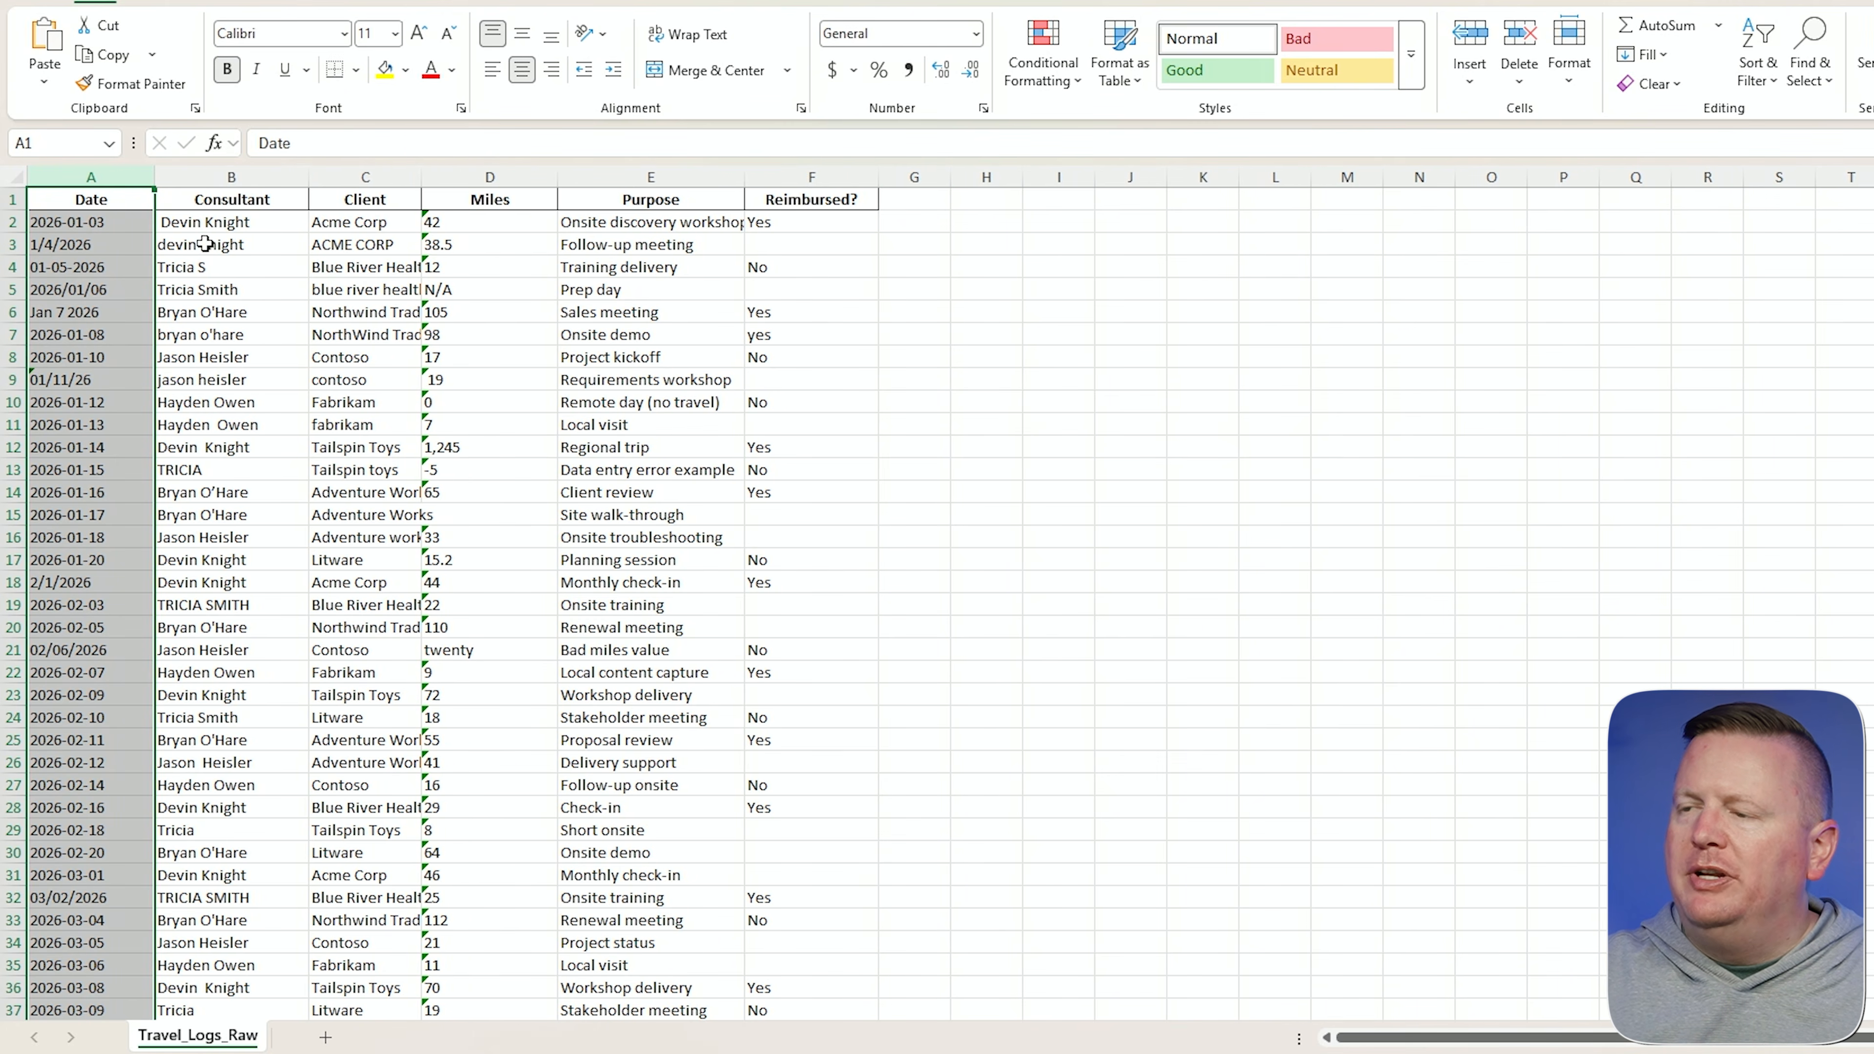
left_click(380, 308)
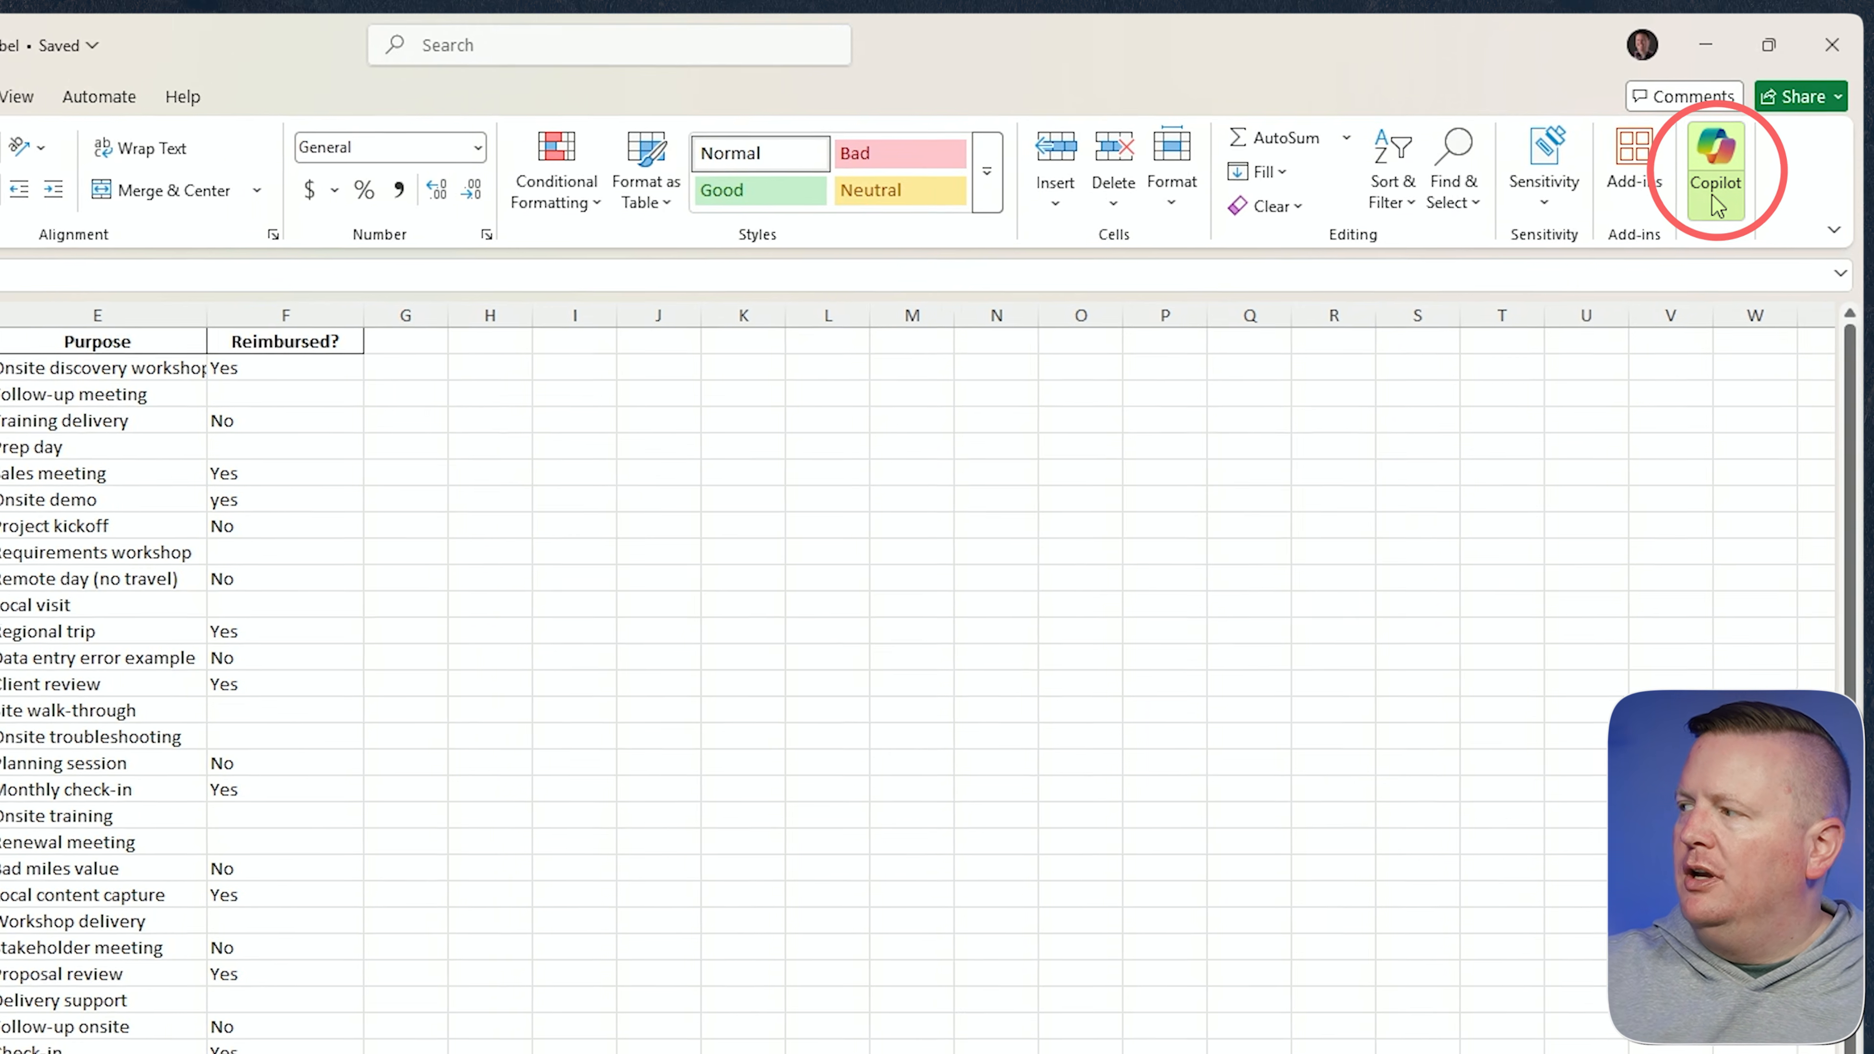
Open Copilot and switch it to Agent mode for direct workbook edits.
left_click(1719, 188)
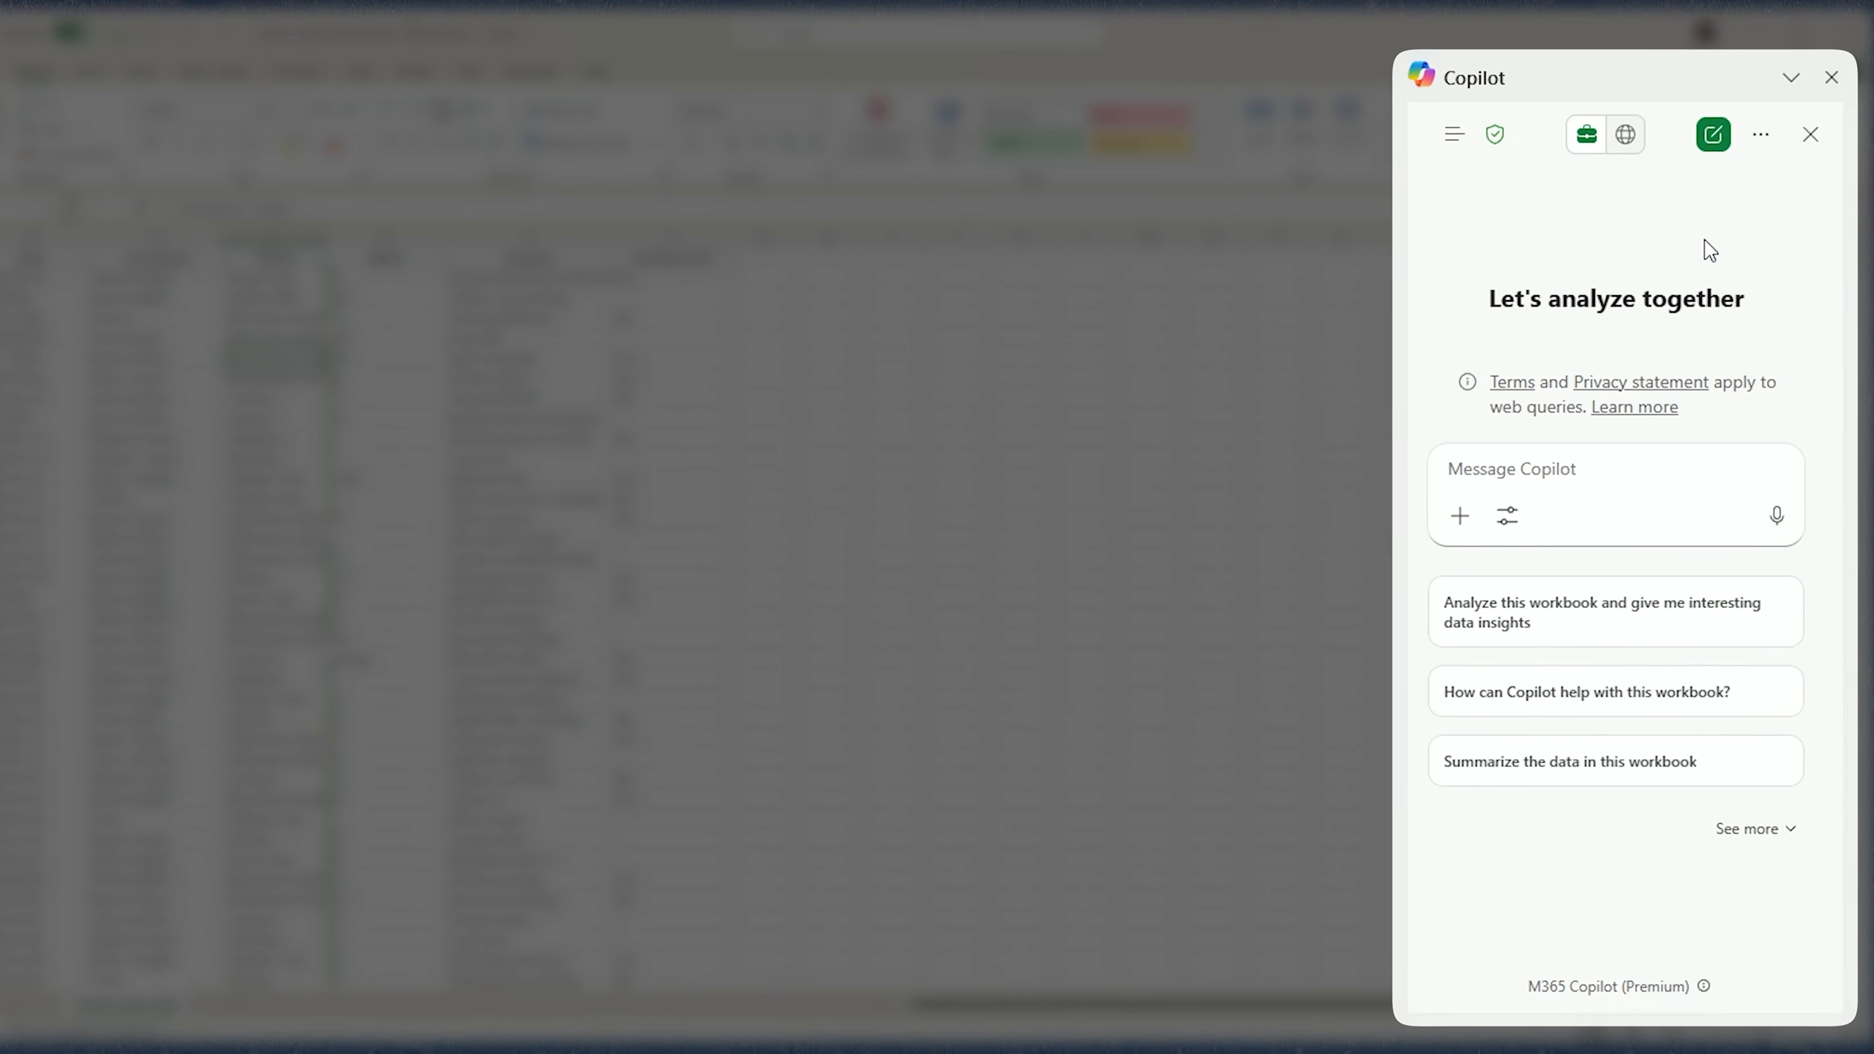
left_click(1517, 533)
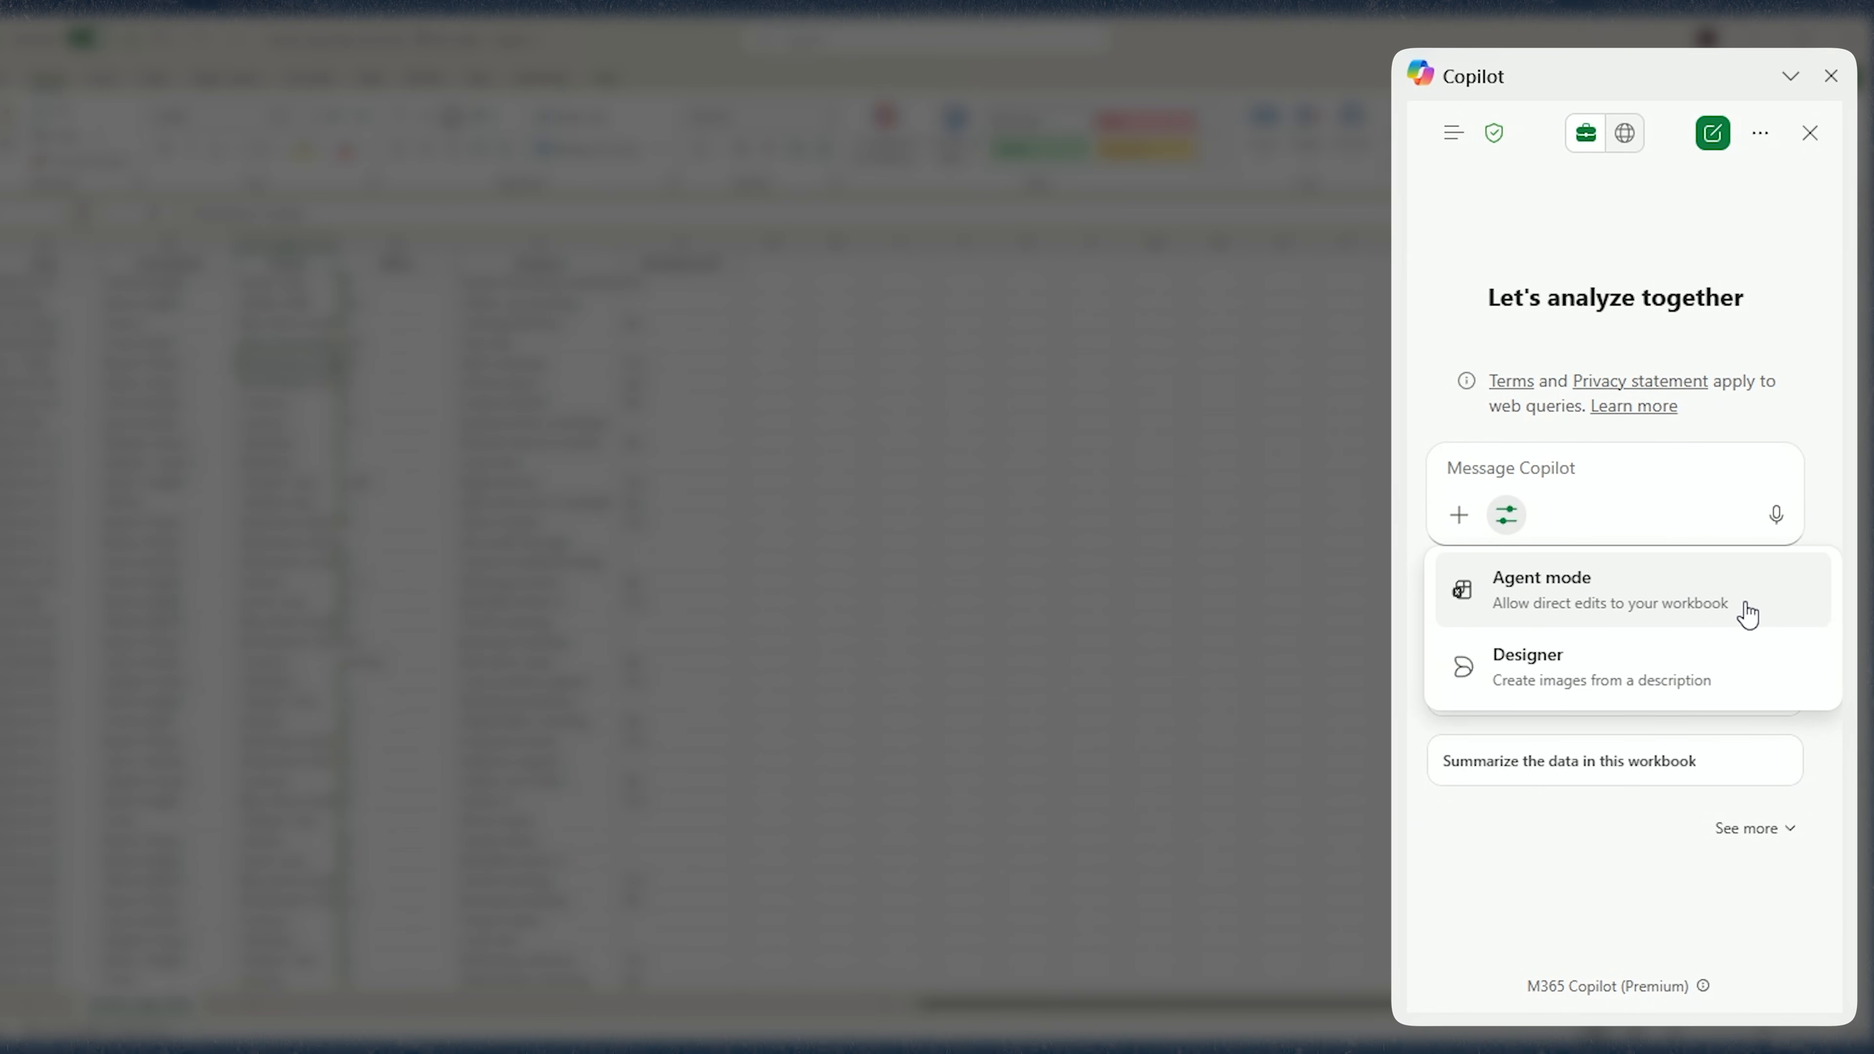
left_click(1687, 601)
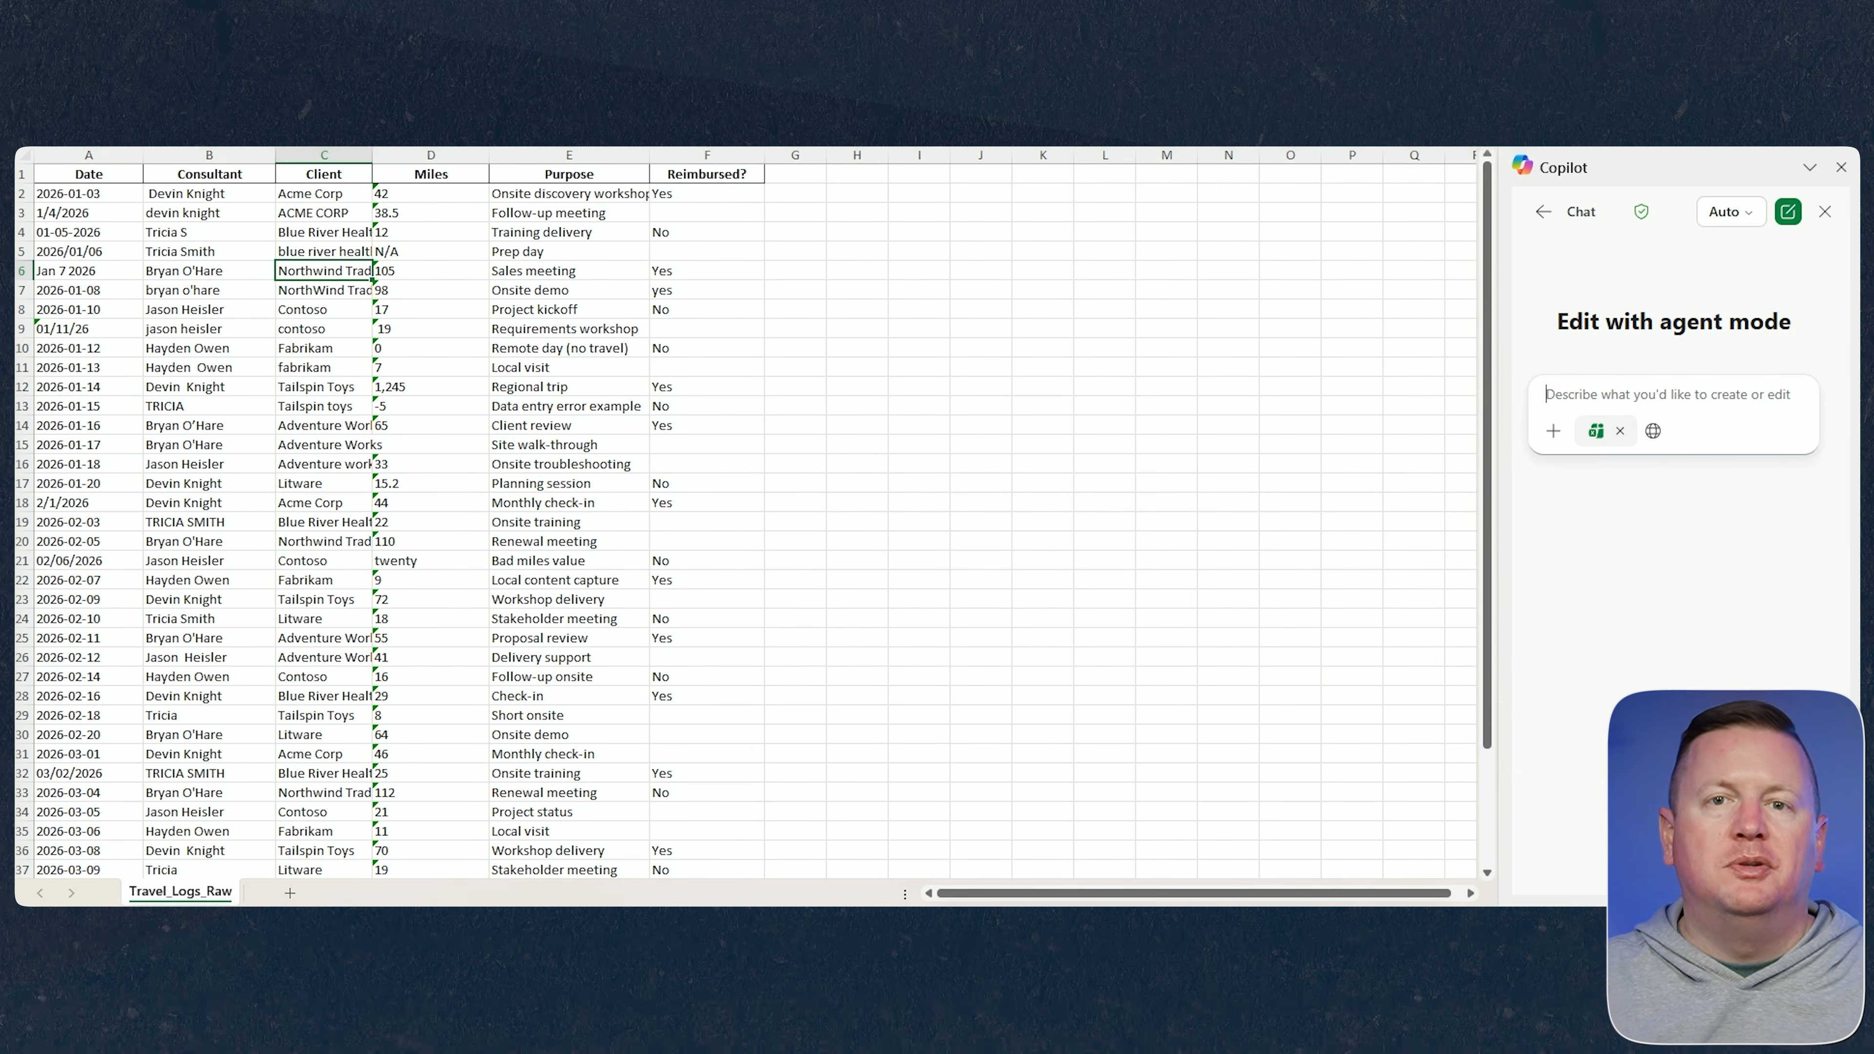
Paste and send a prompt asking Copilot to clean dates, names, clients and Miles, flag invalid Miles in a new column, and fill blank Reimbursed? with "No".
key("alt+Tab")
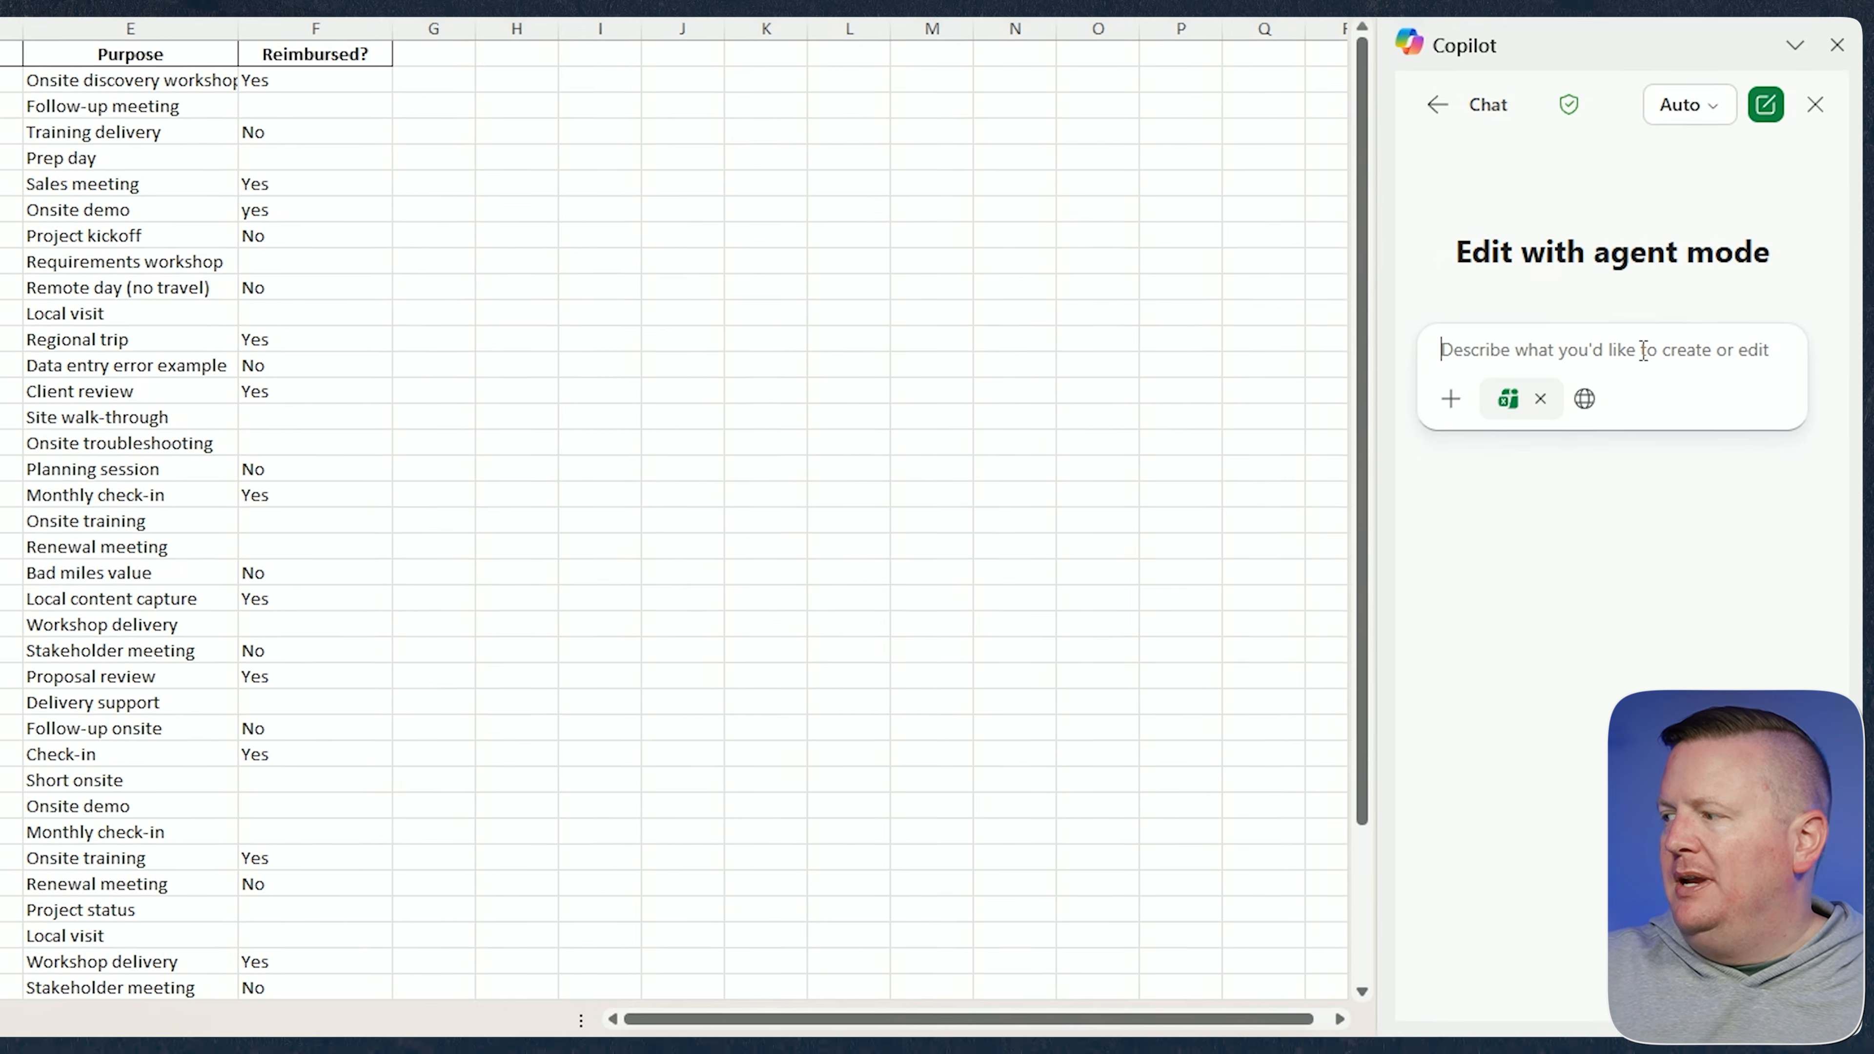
type("Clean the data in this sheet for me. Make sure Date is a real date. Standardize Consultant and Client text (trim spaces, consistent case).  Convert Miles to numbers and flag rows with missing or invalid Miles. Fill in blank Reimbursed? With a value of \"No\"")
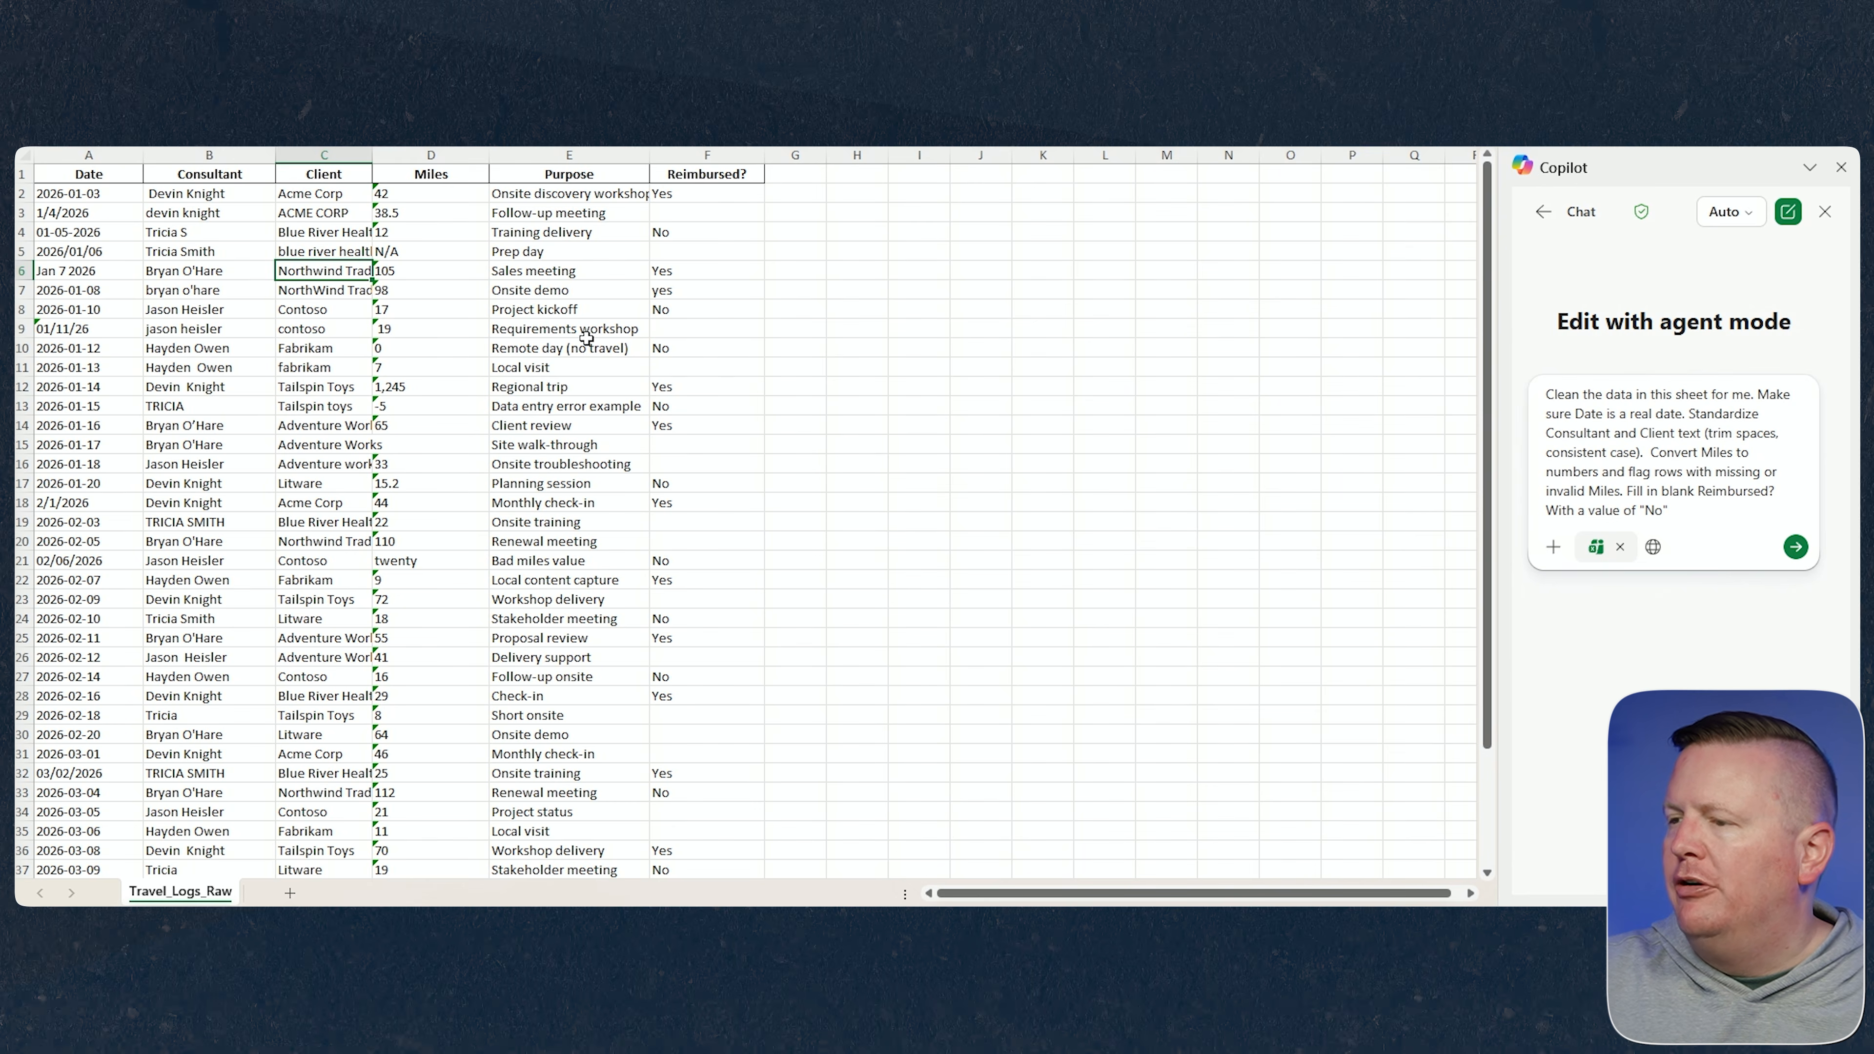
left_click(401, 257)
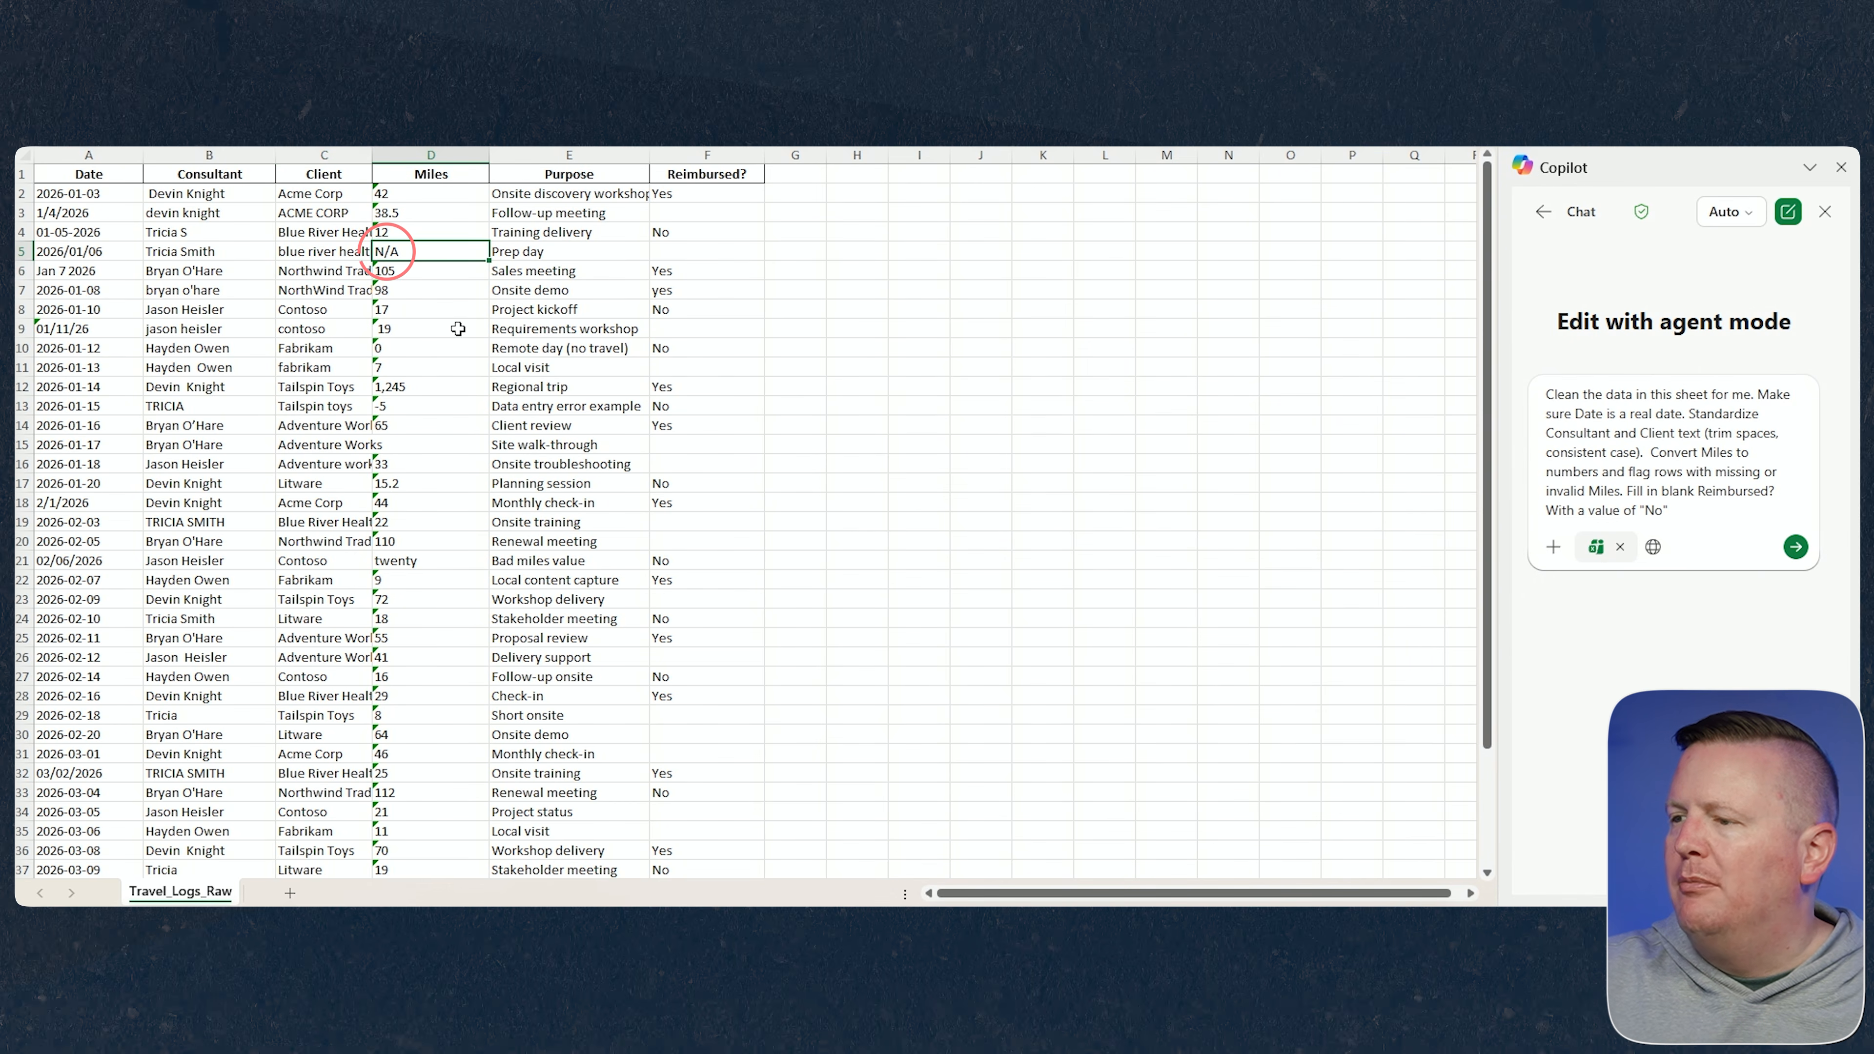
left_click(420, 407)
left_click(420, 446)
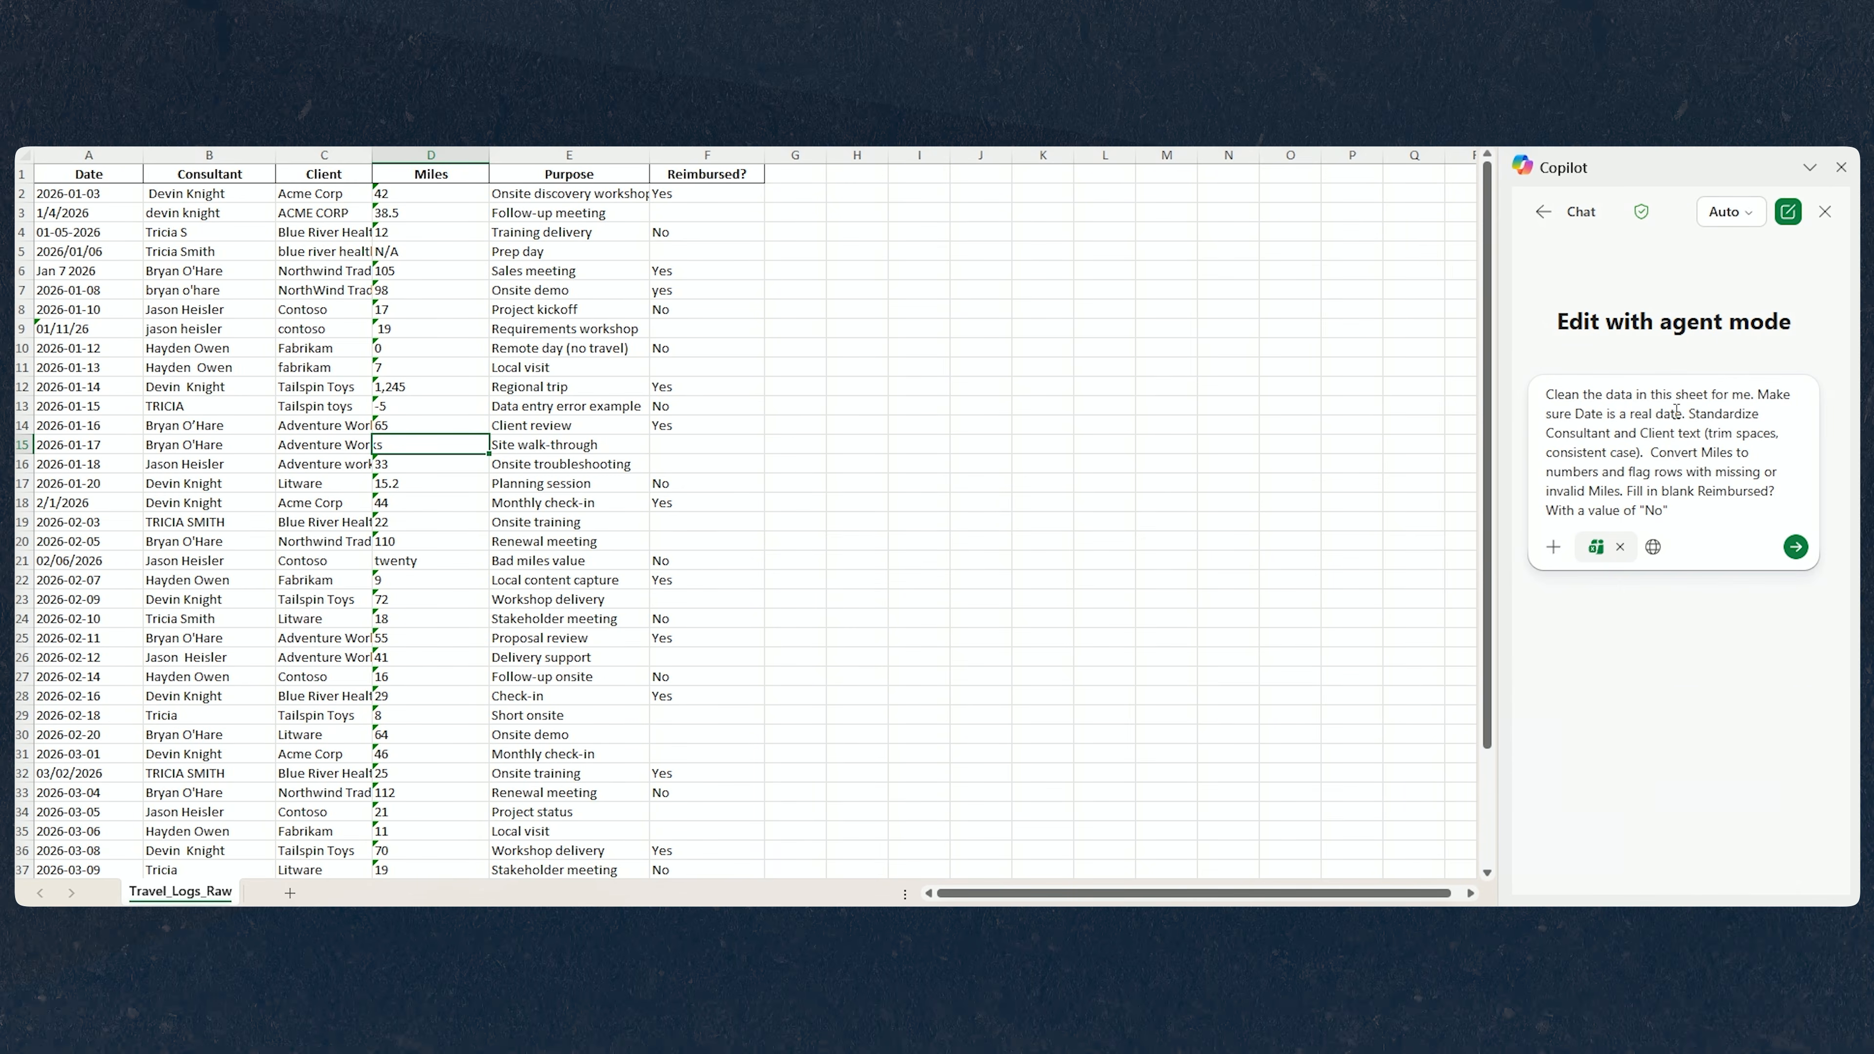
left_click(1793, 547)
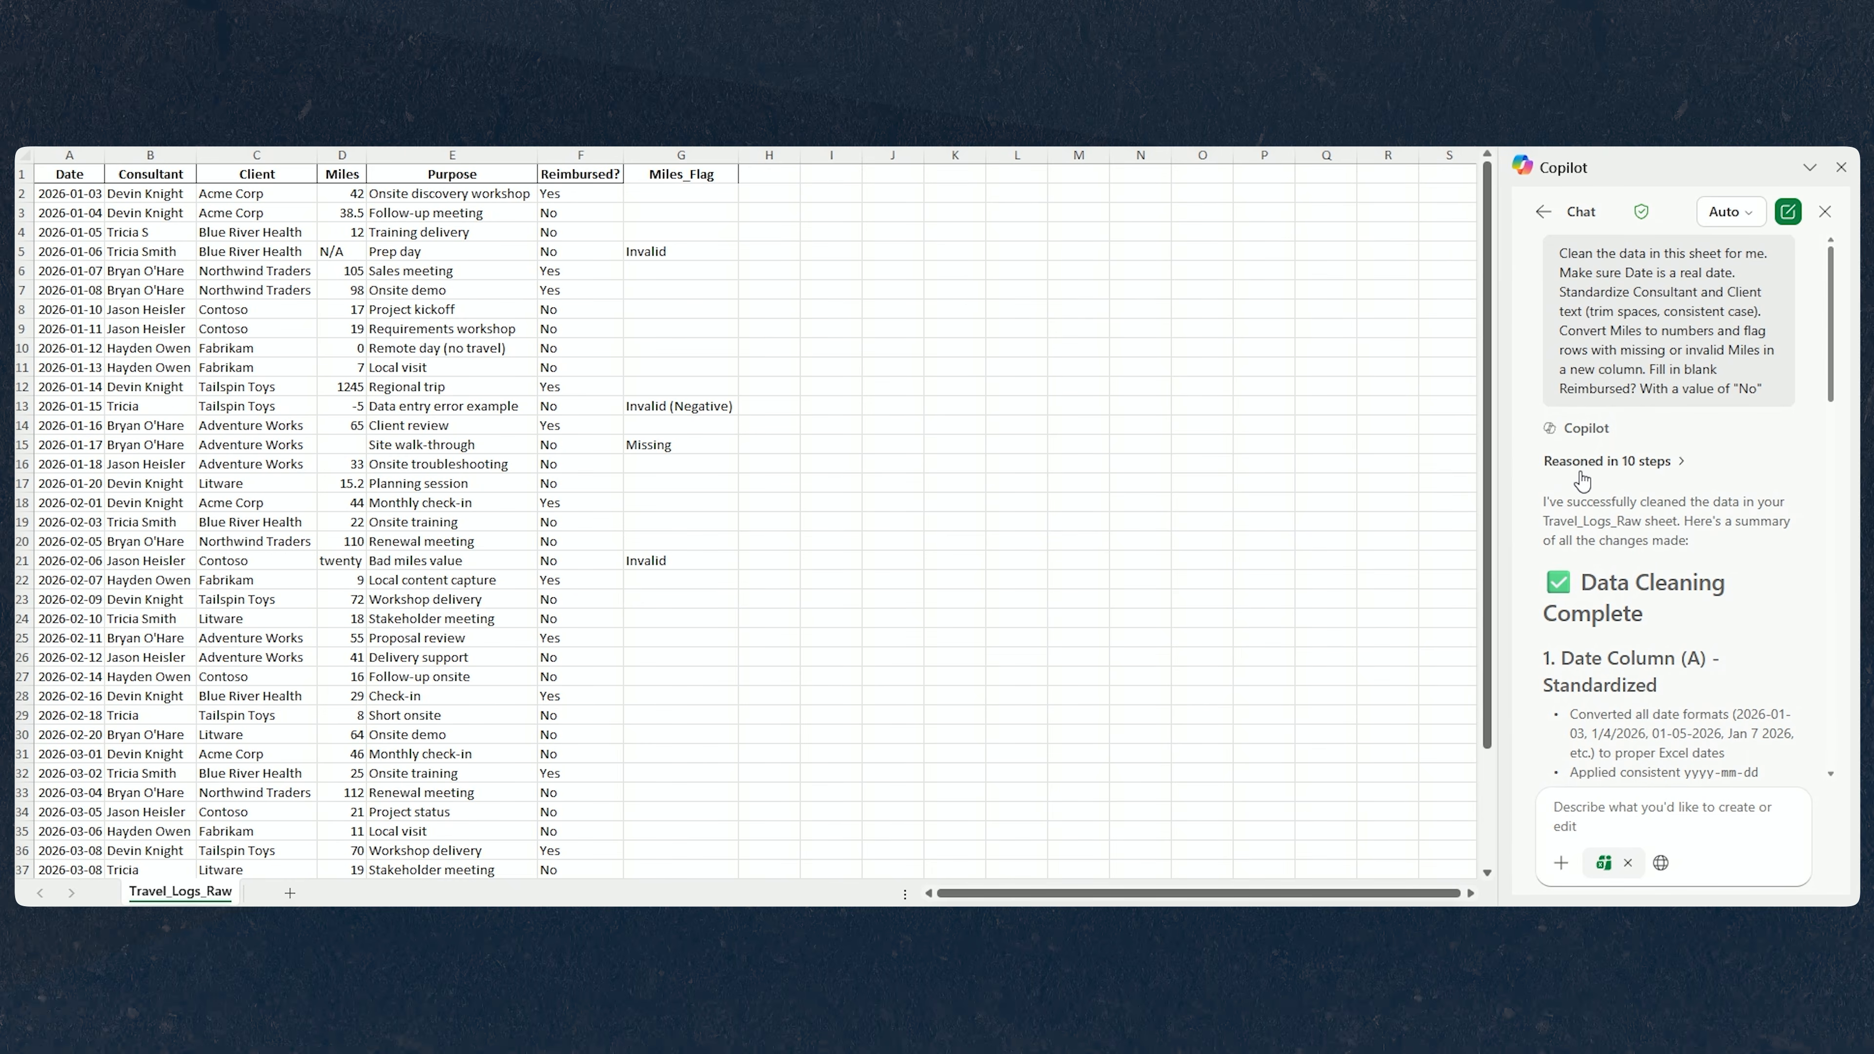
Review Copilot's reasoning steps and its summary of the cleaning changes made to the sheet.
left_click(1676, 465)
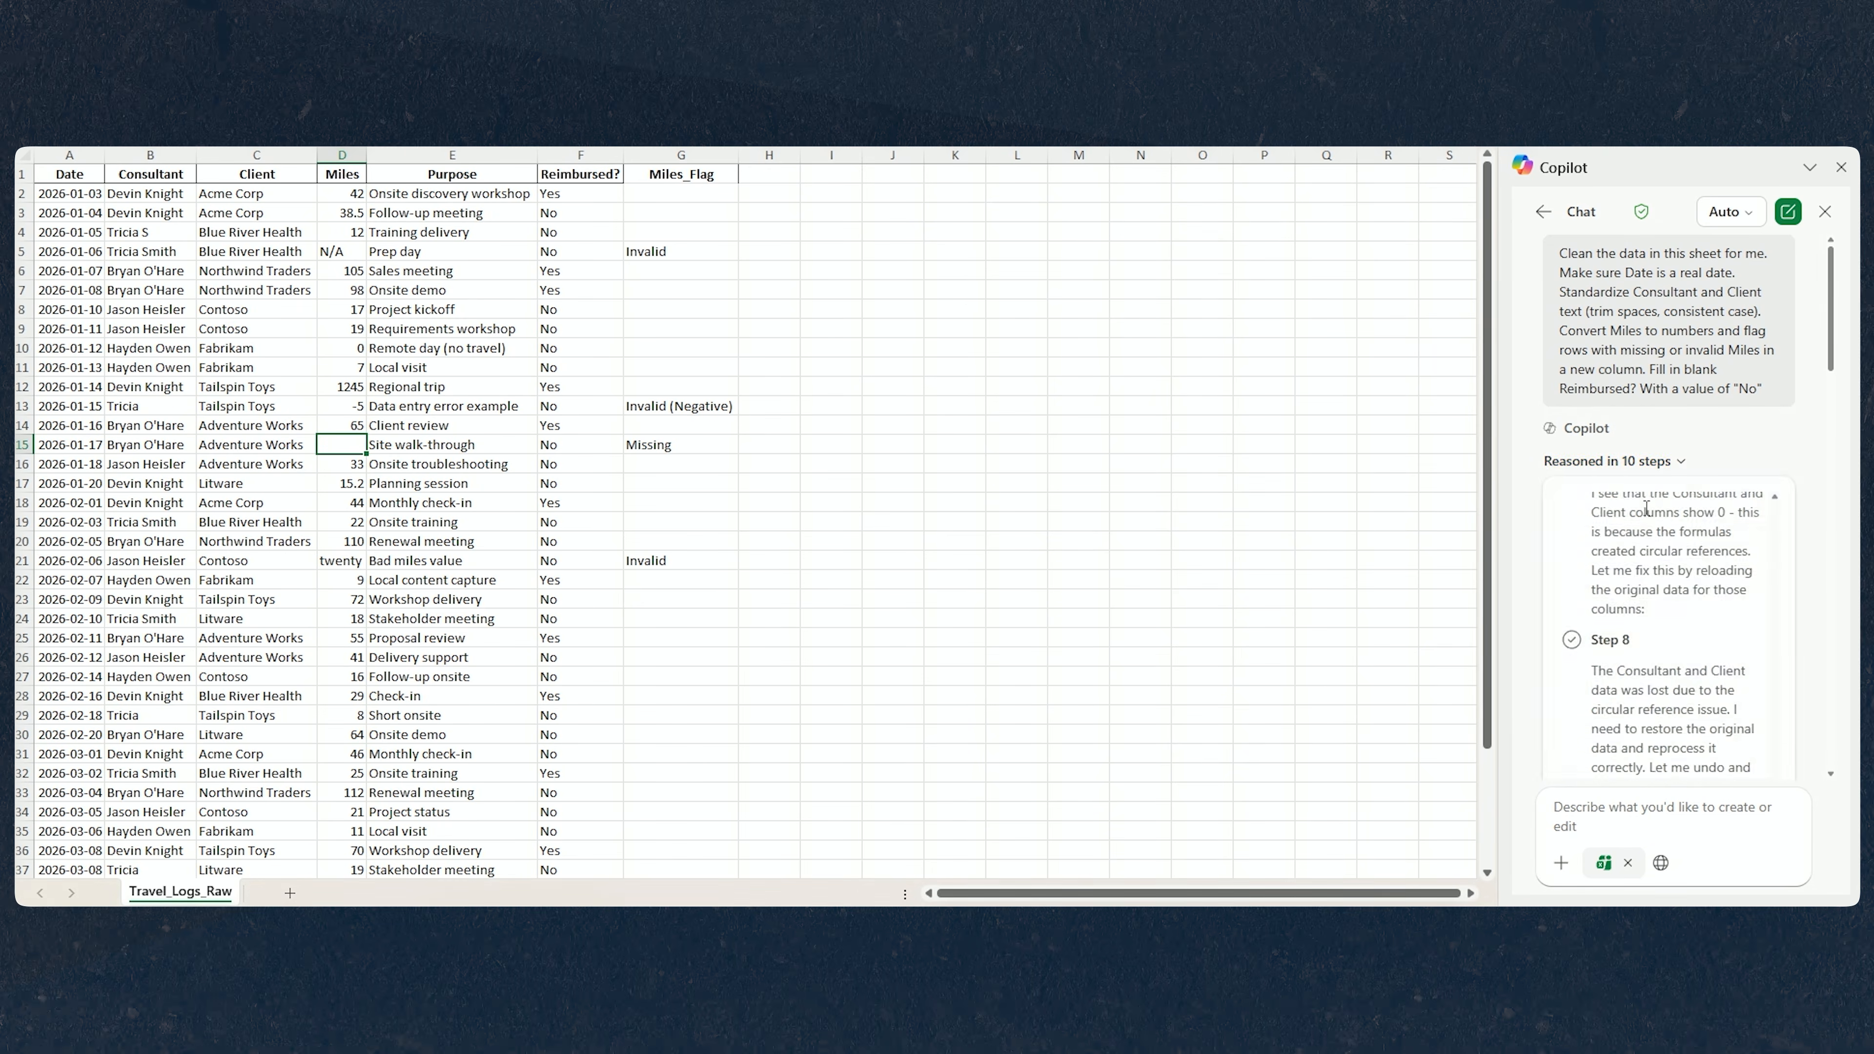
scroll(1703, 600, "up", 3)
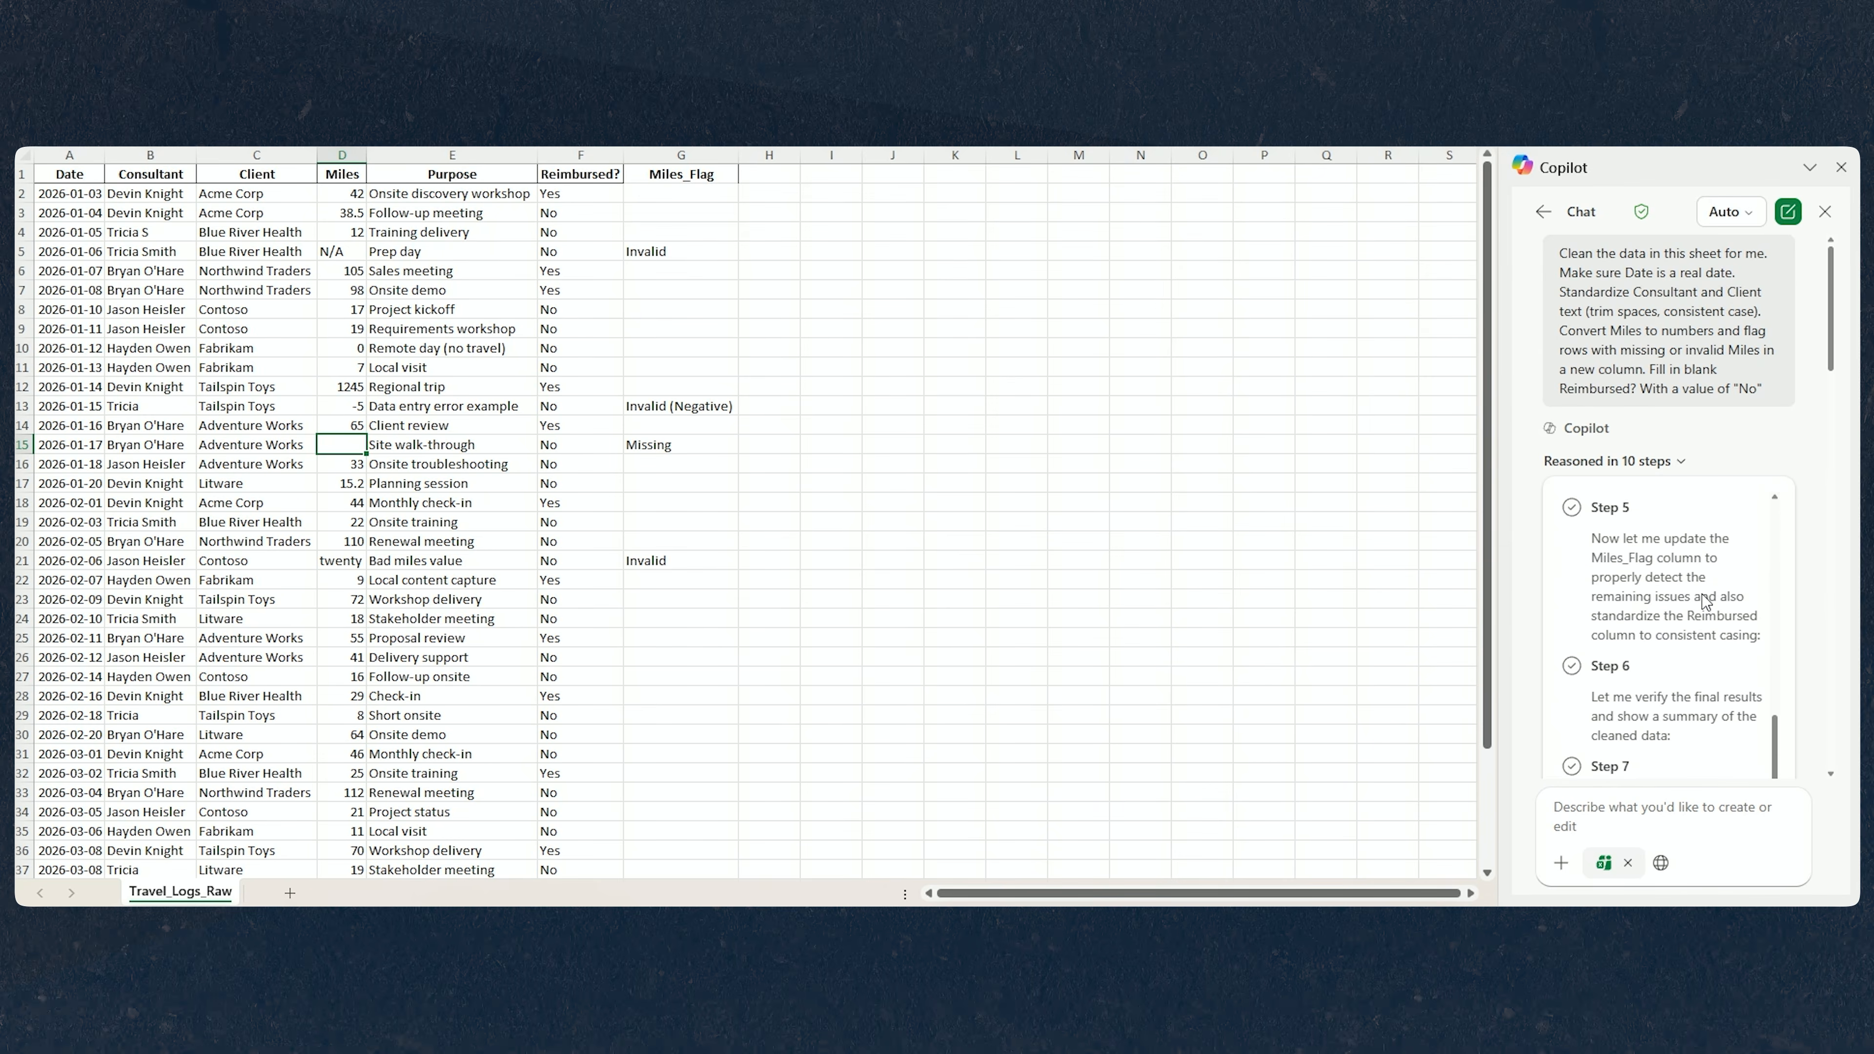
left_click(1679, 465)
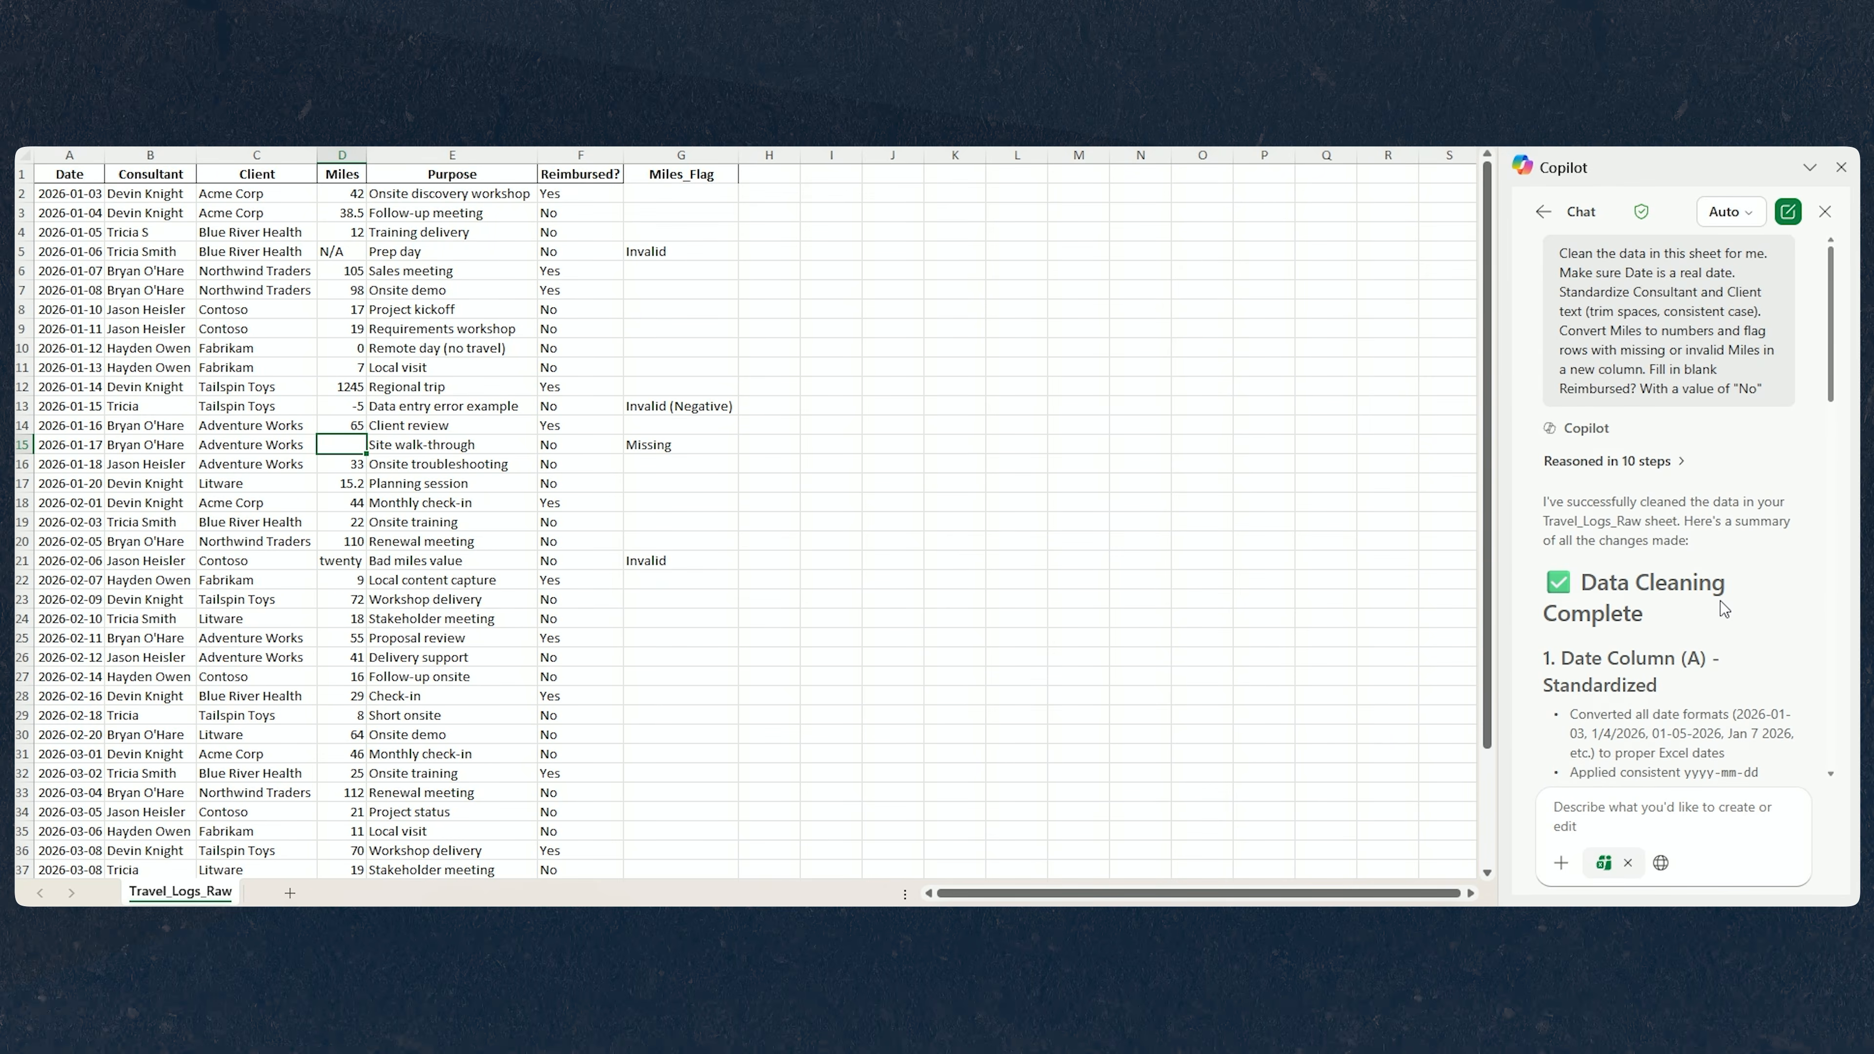
scroll(1723, 609, "down", 4)
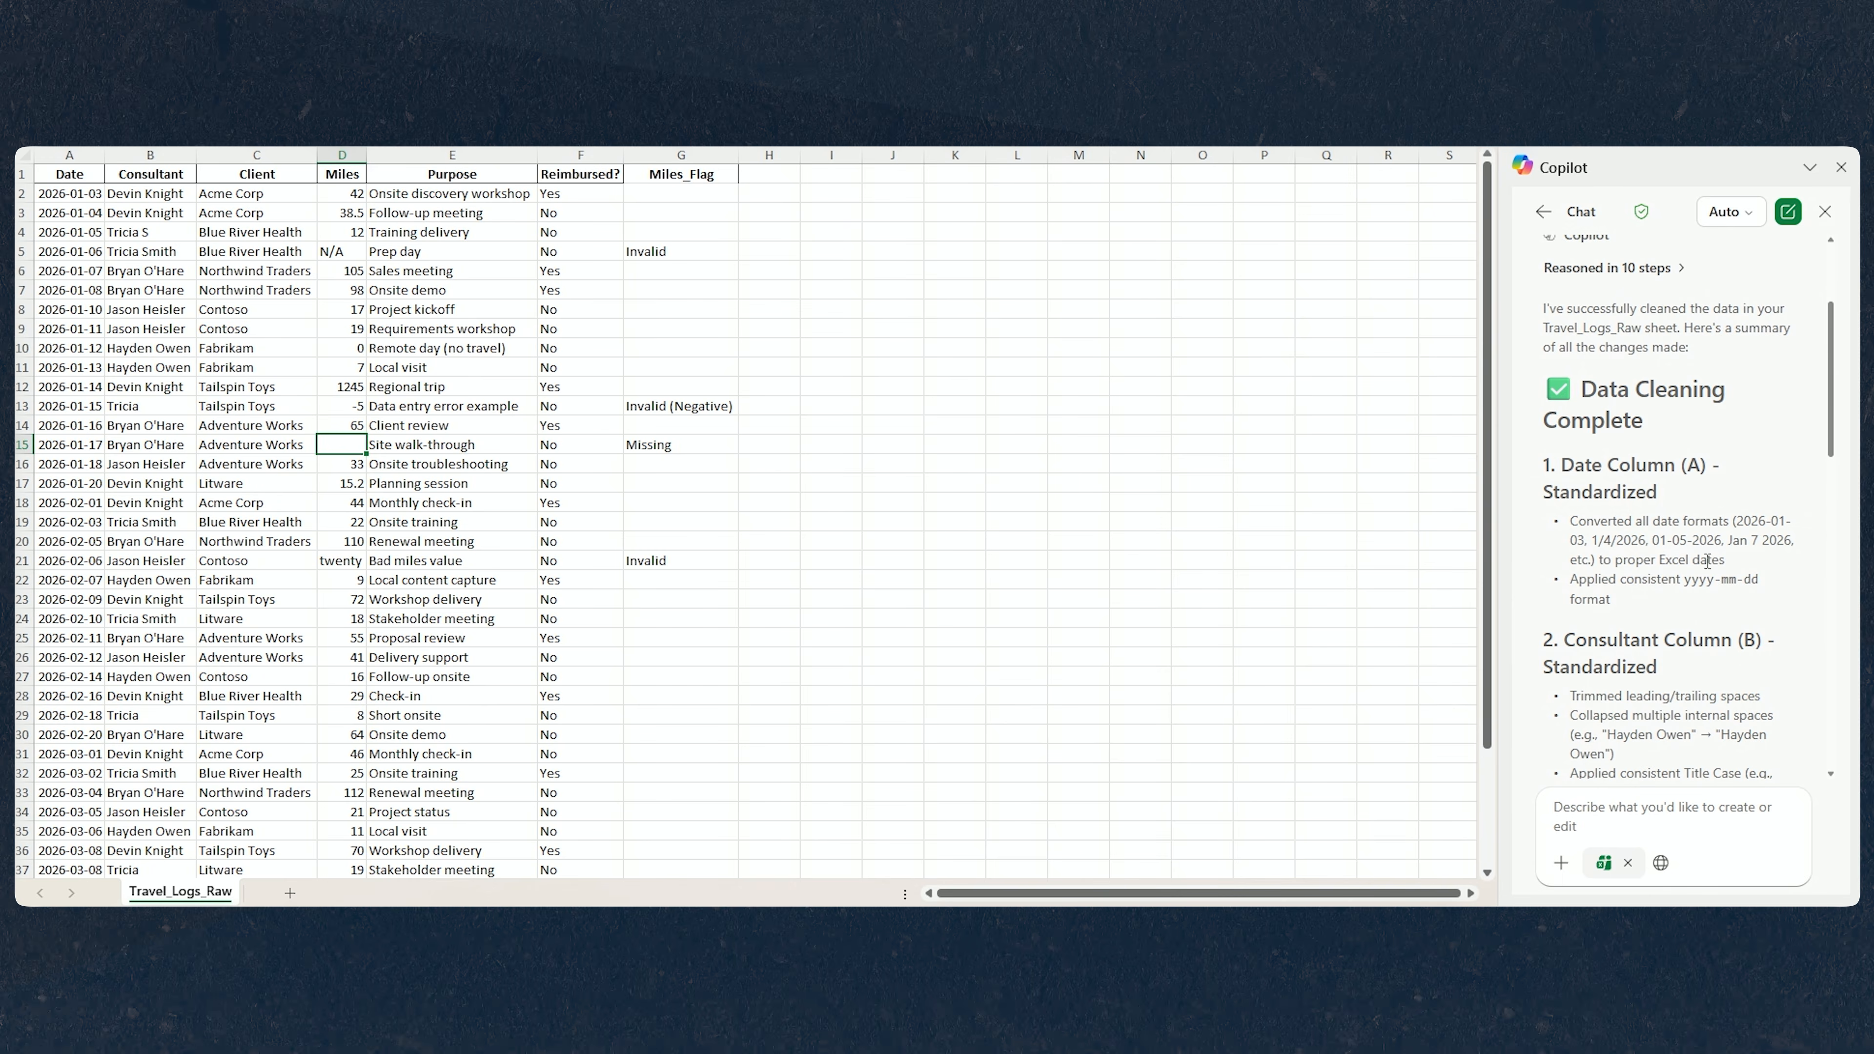
scroll(1704, 614, "down", 2)
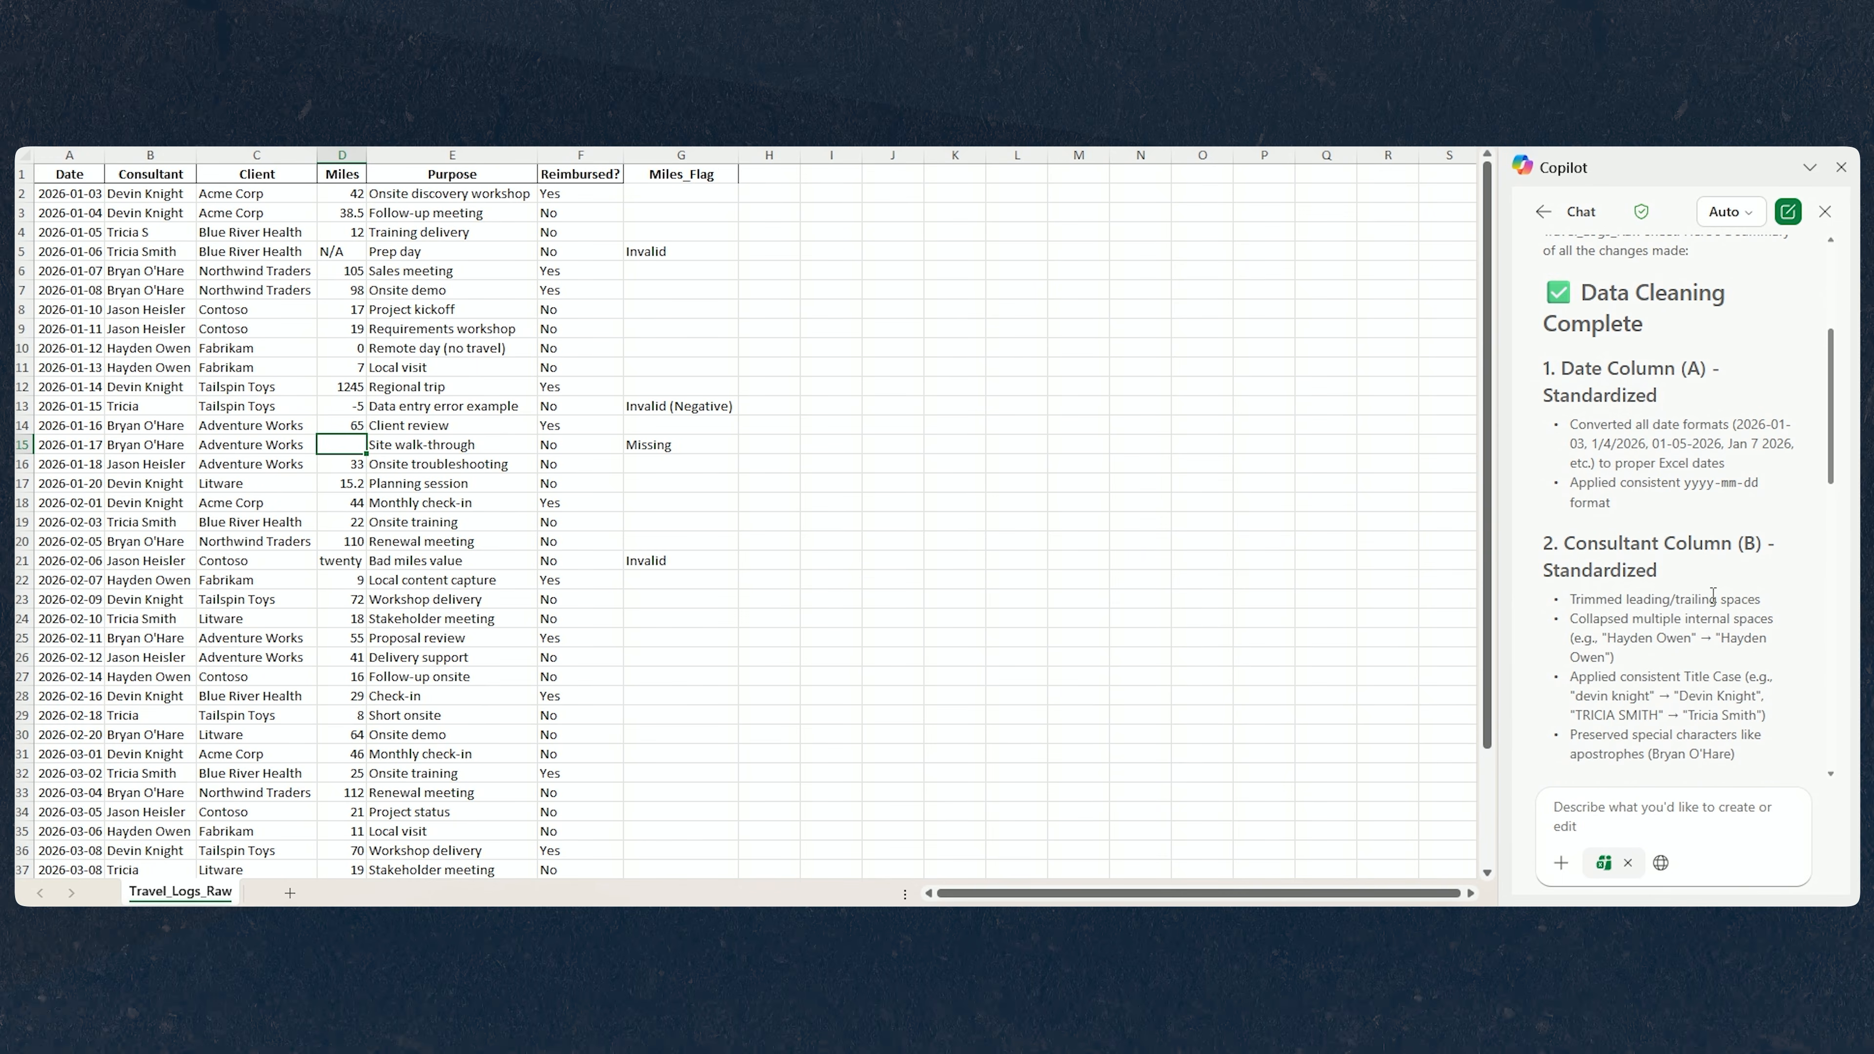
scroll(1713, 594, "down", 8)
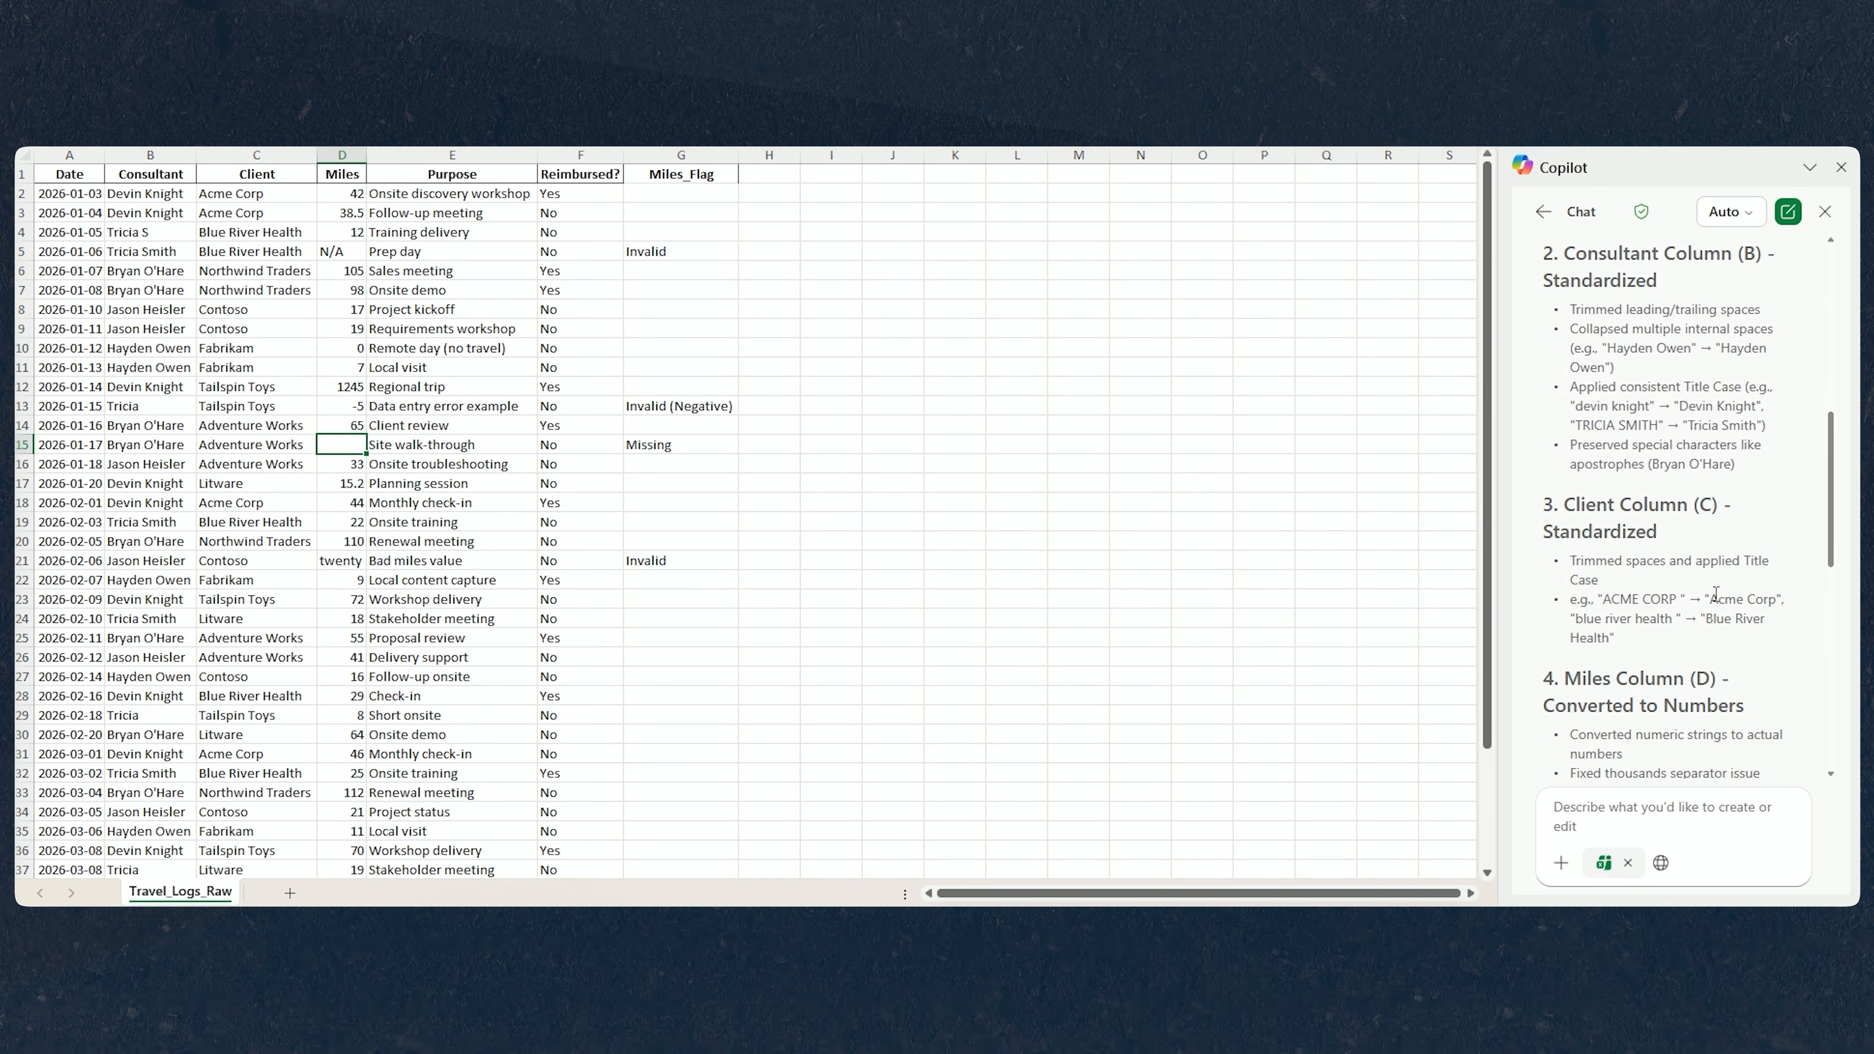
scroll(1716, 594, "down", 9)
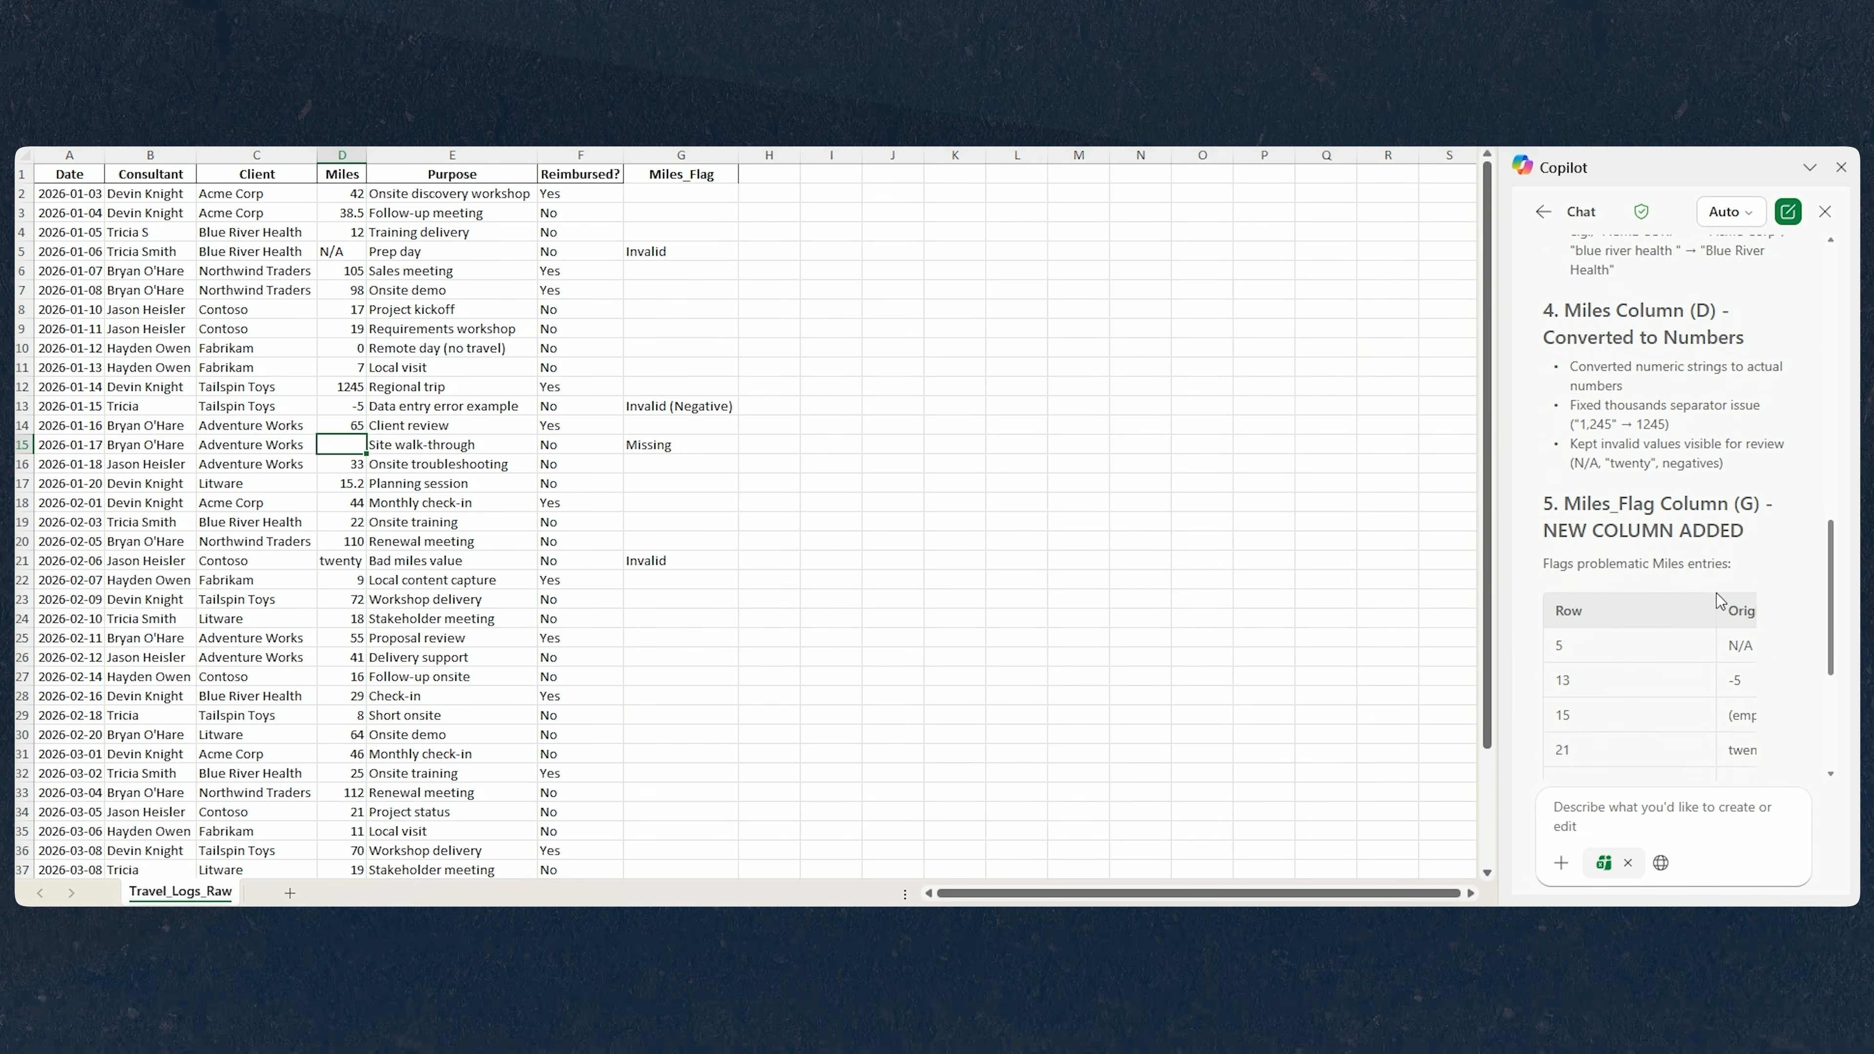
scroll(1719, 599, "down", 1)
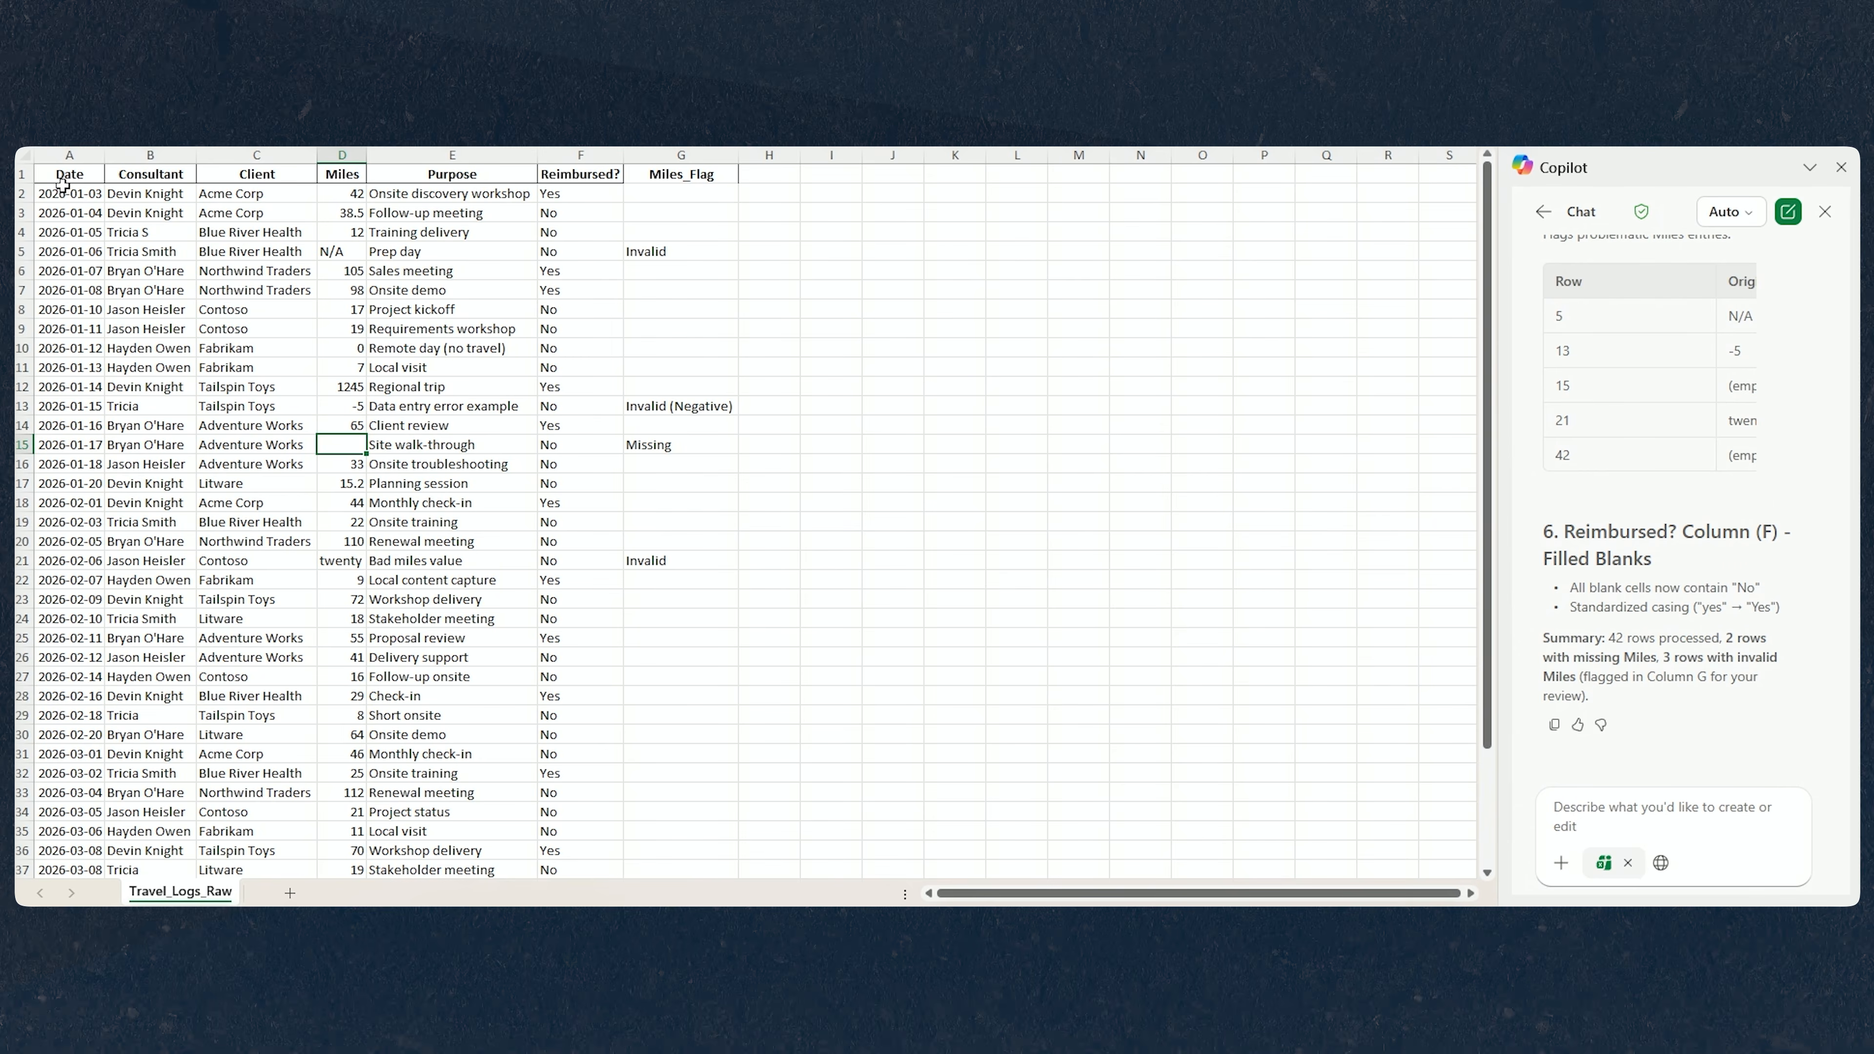
Widen the Date column to fit, and ask Copilot to remove any rows determined to have invalid miles.
left_click_drag(128, 156, 167, 158)
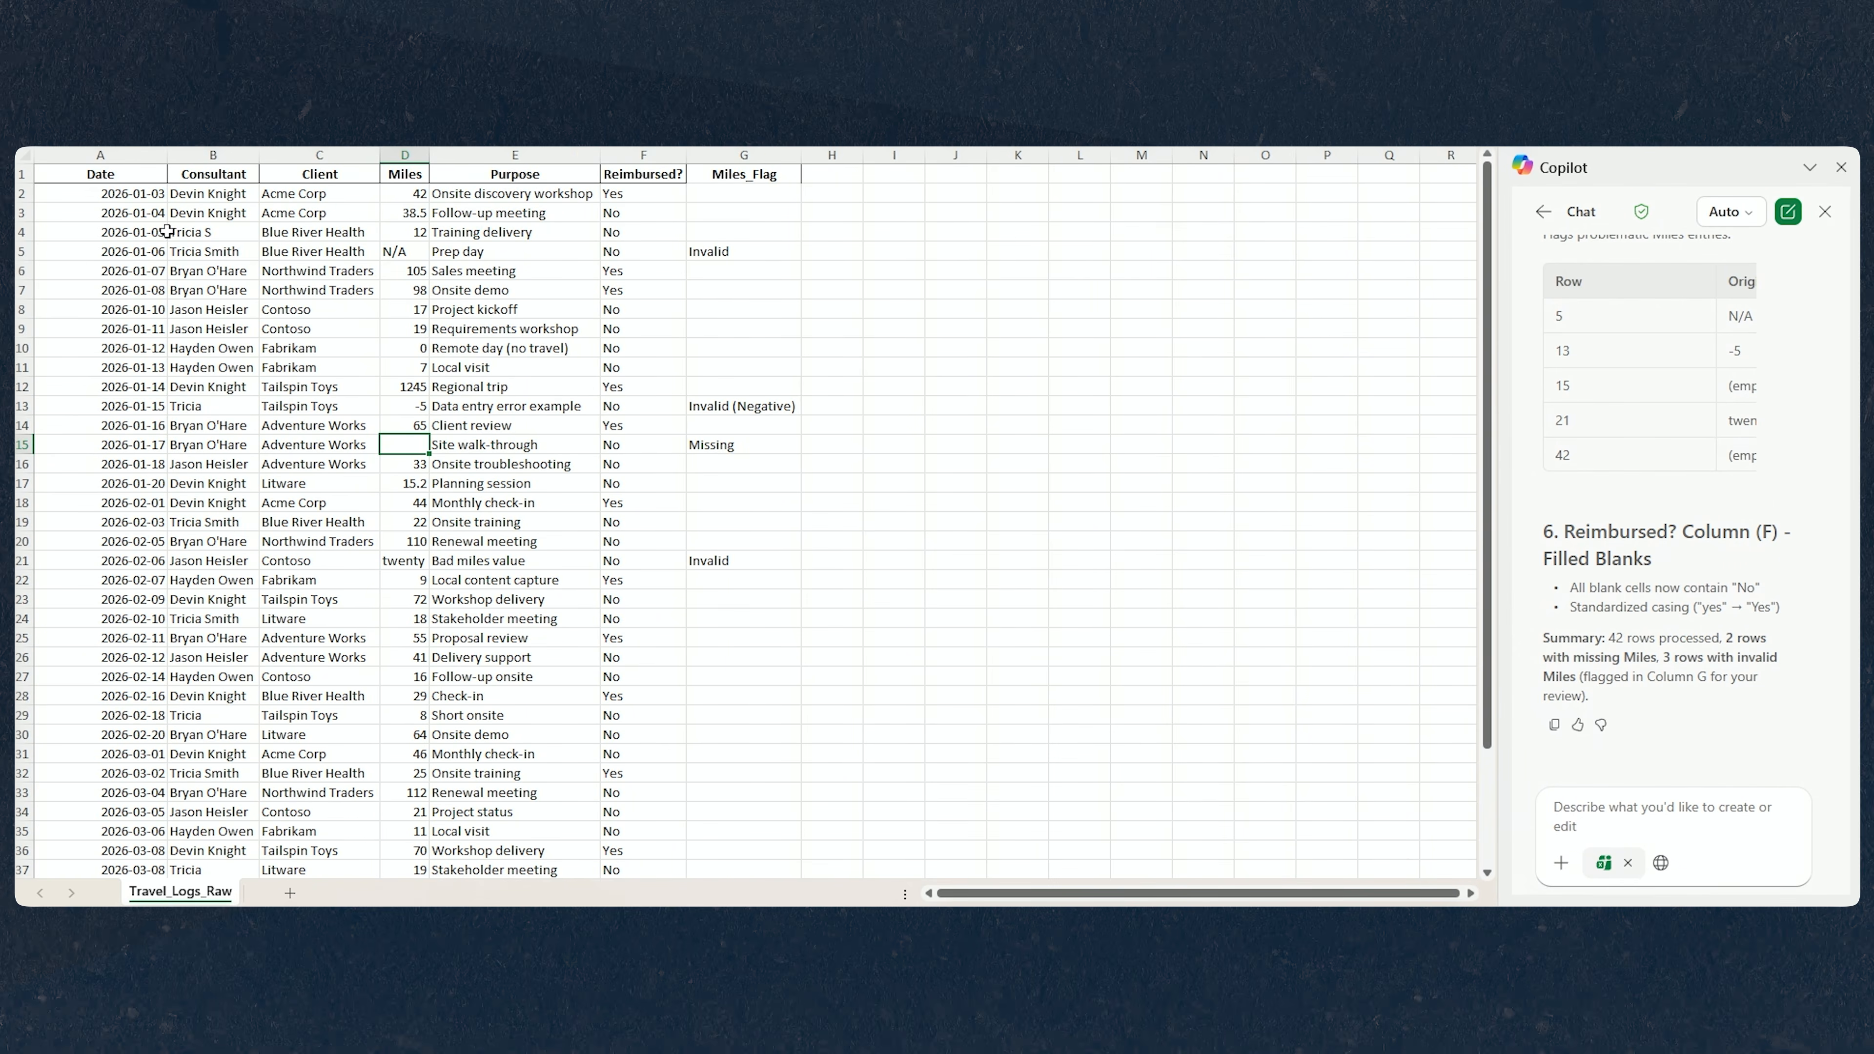
double_click(164, 154)
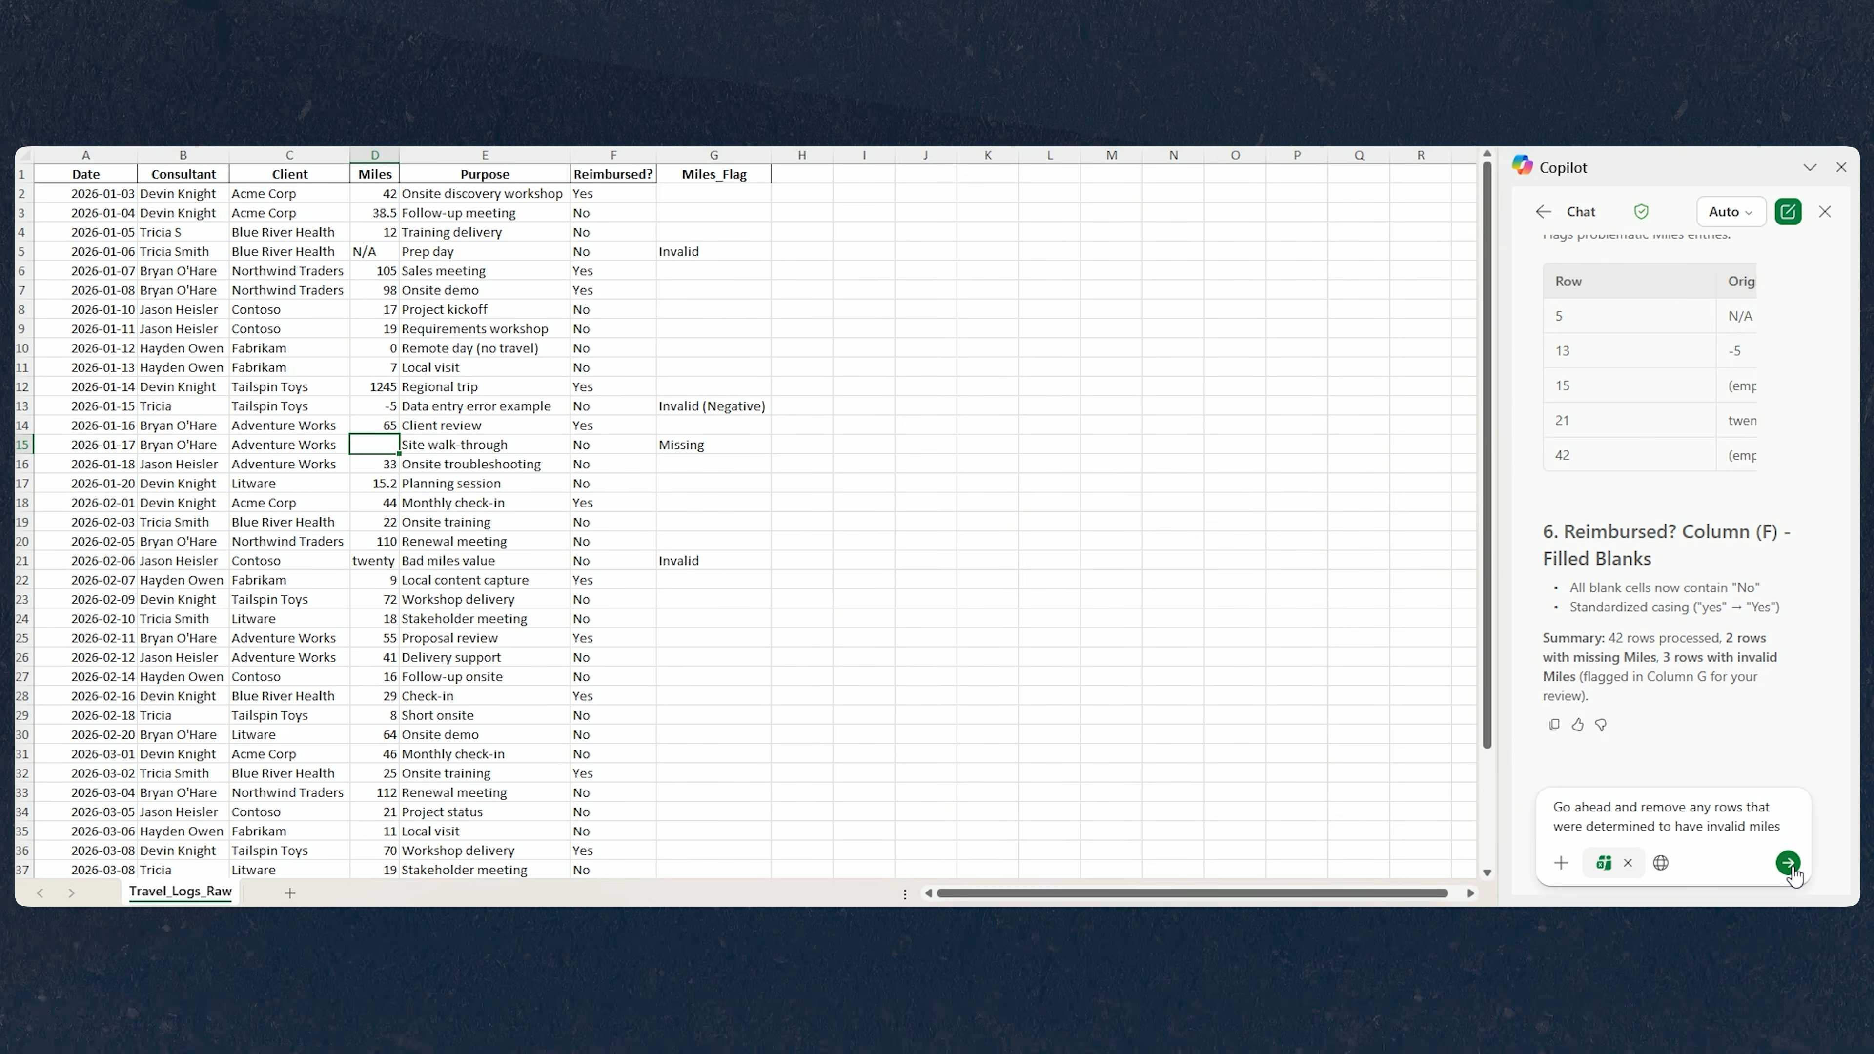
left_click(1788, 862)
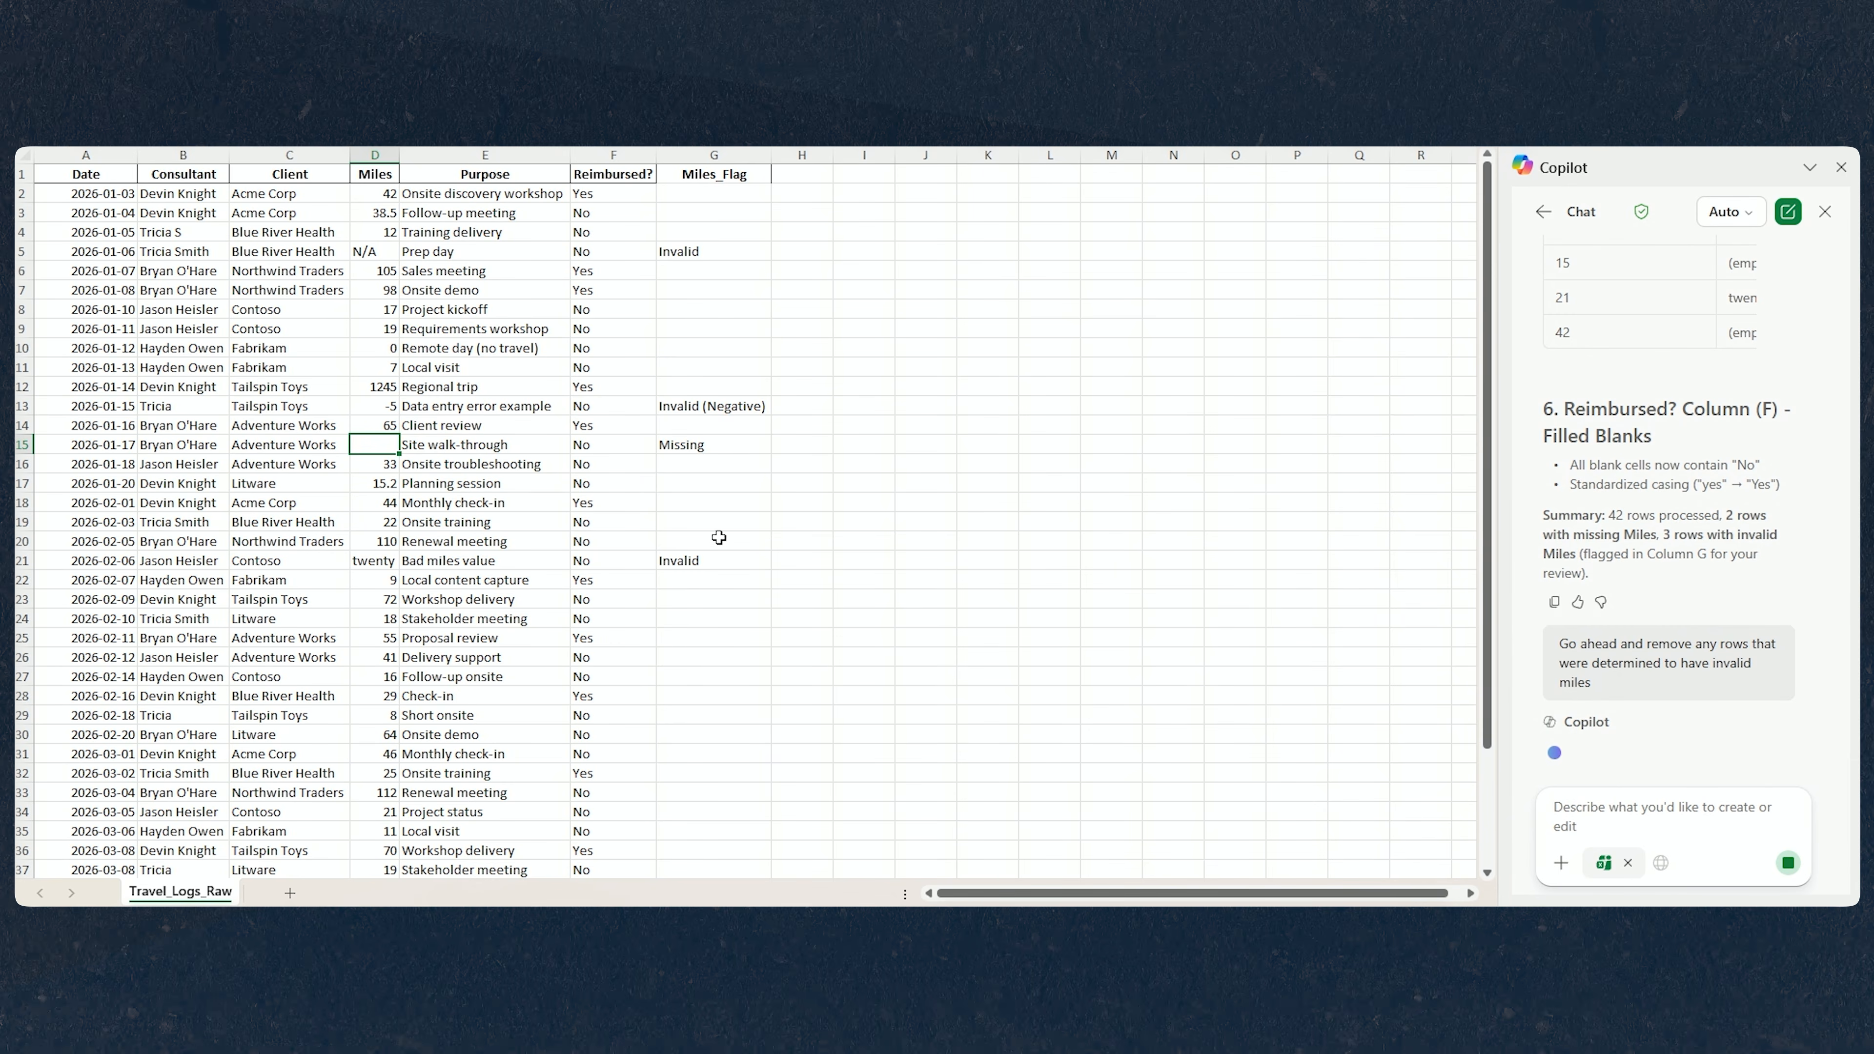
Delete the two remaining rows flagged as Missing in the Miles_Flag column.
scroll(719, 561, "down", 3)
scroll(720, 769, "up", 3)
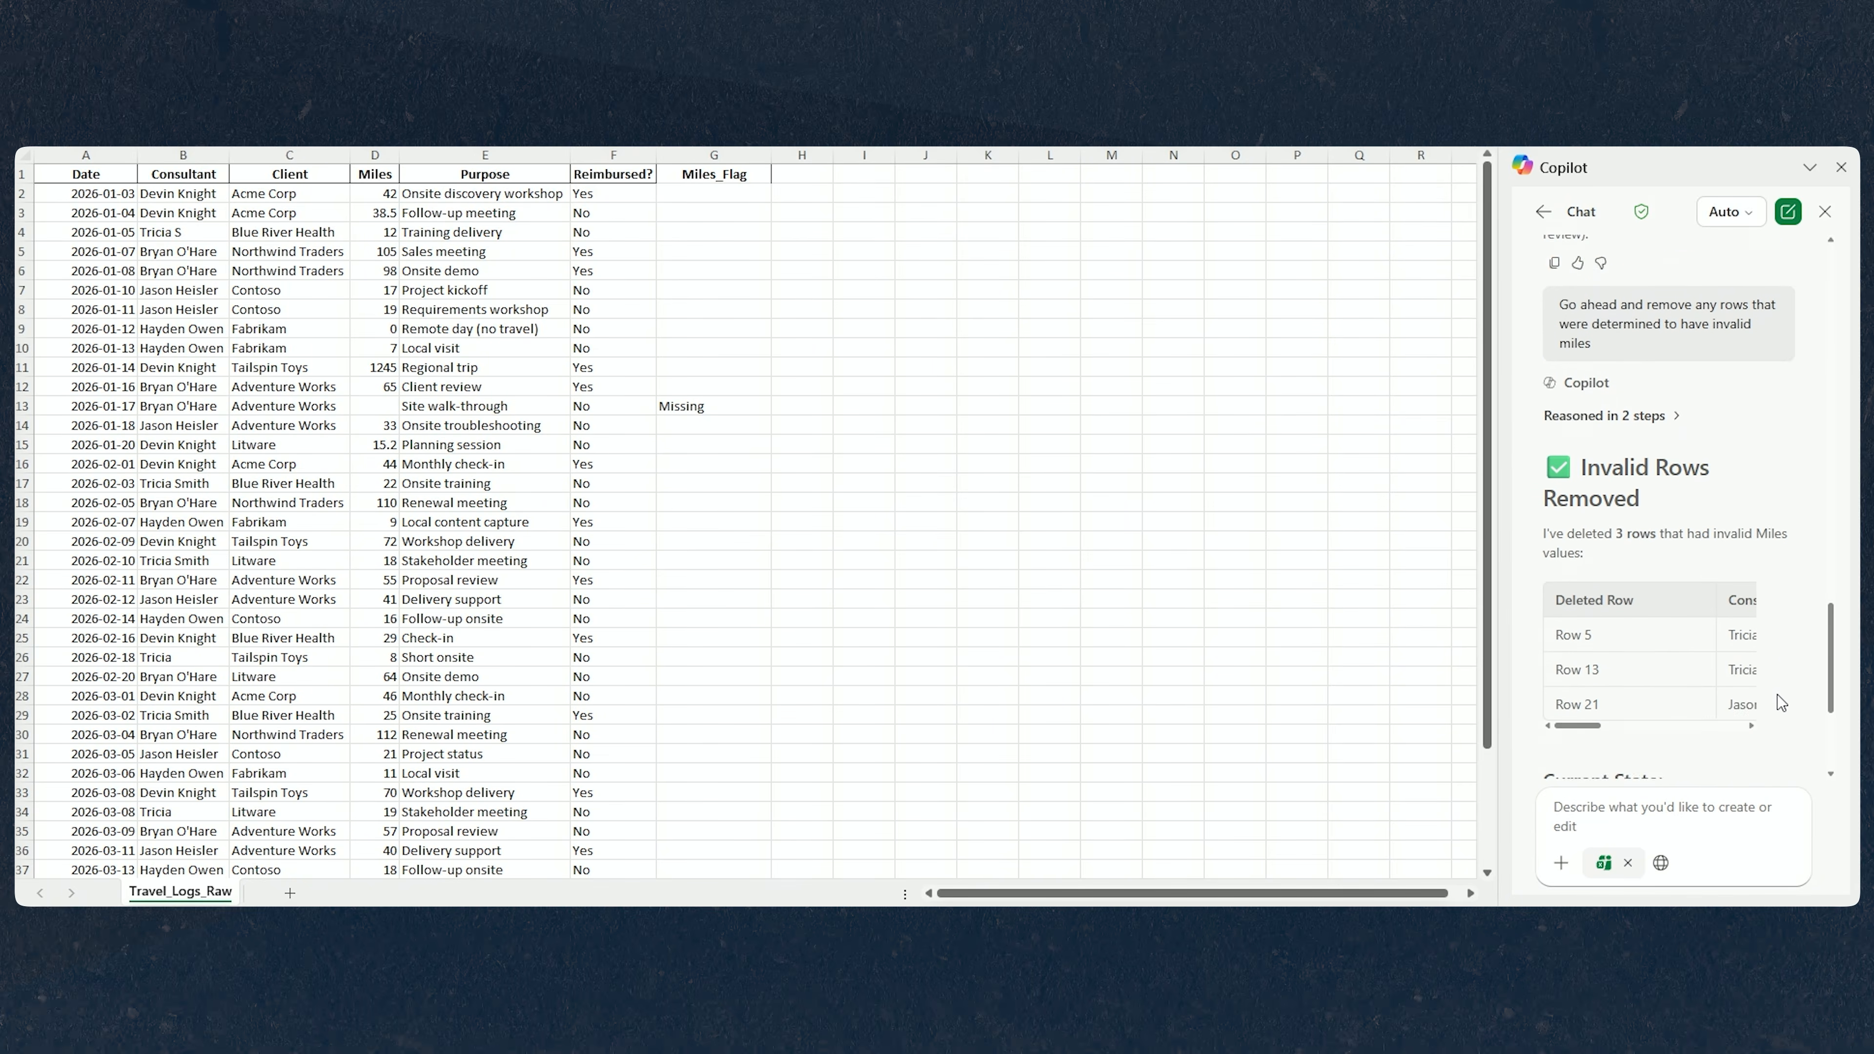
mouse_move(1586, 583)
left_mouse_down()
mouse_move(1630, 584)
mouse_move(1560, 581)
left_mouse_up()
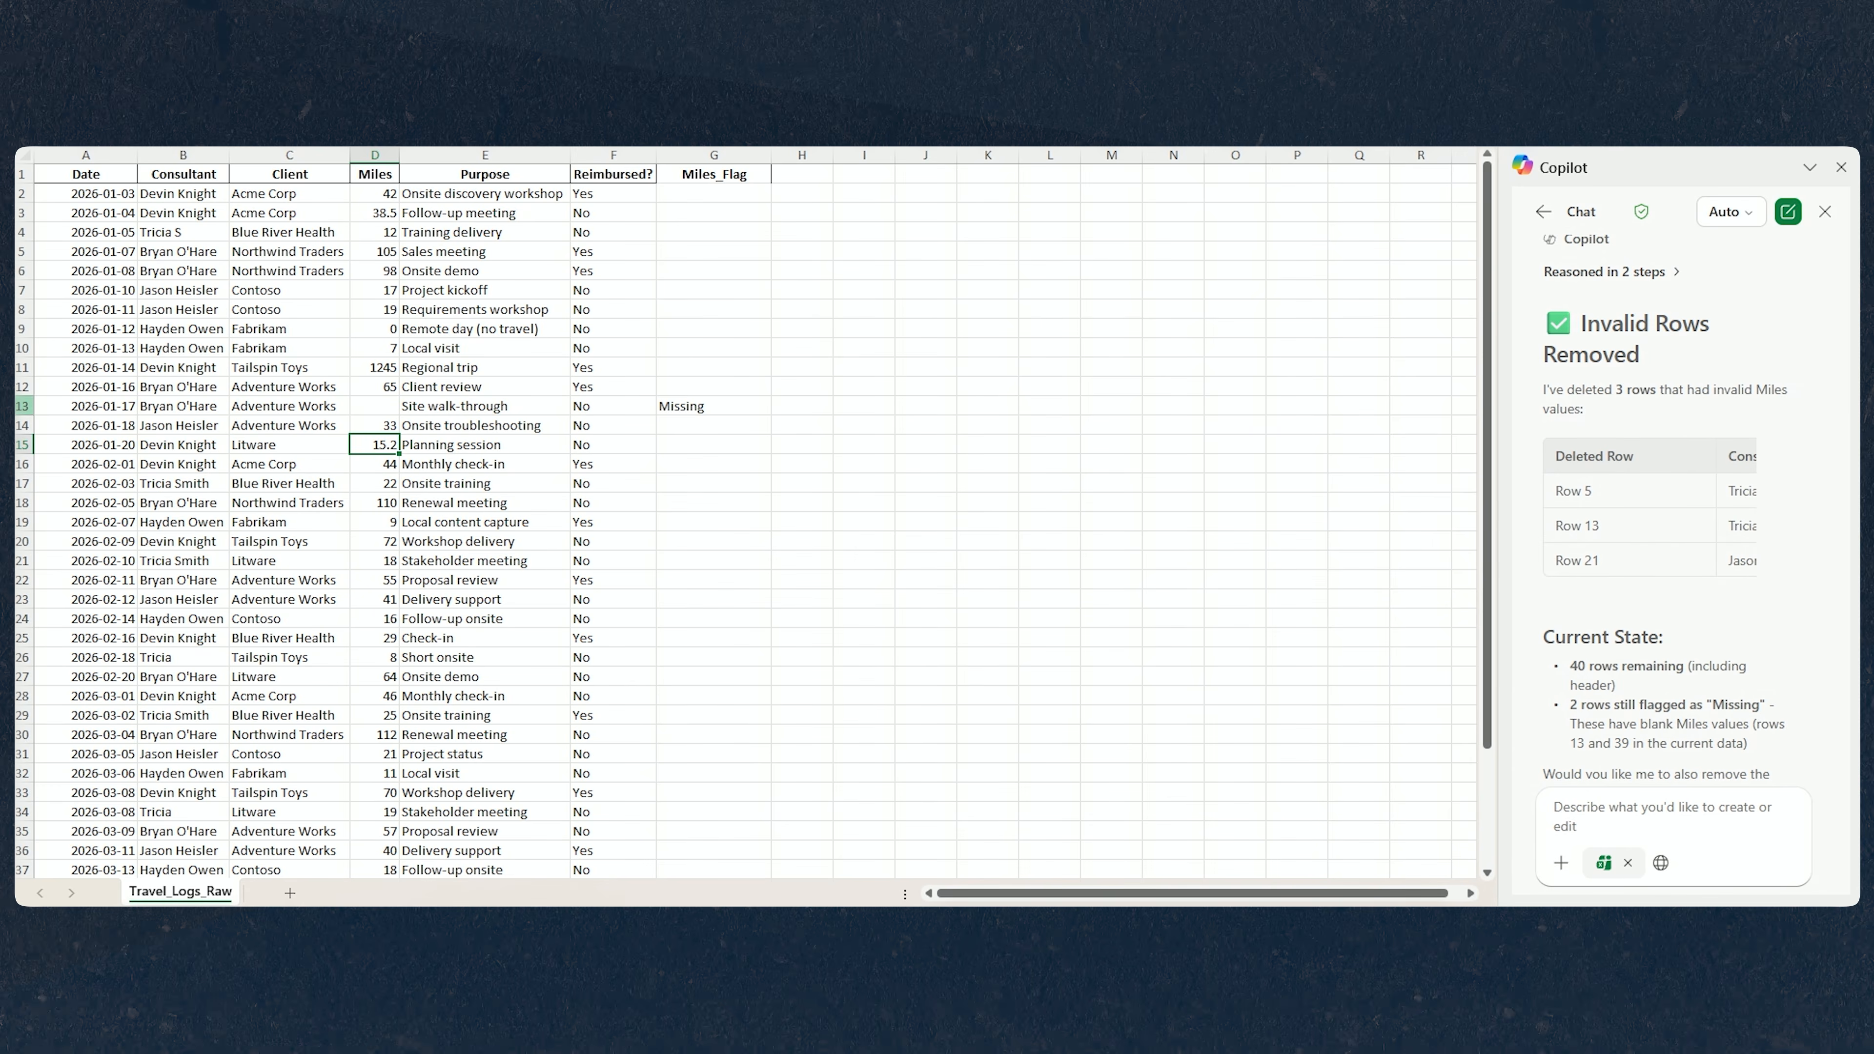
left_click(22, 406)
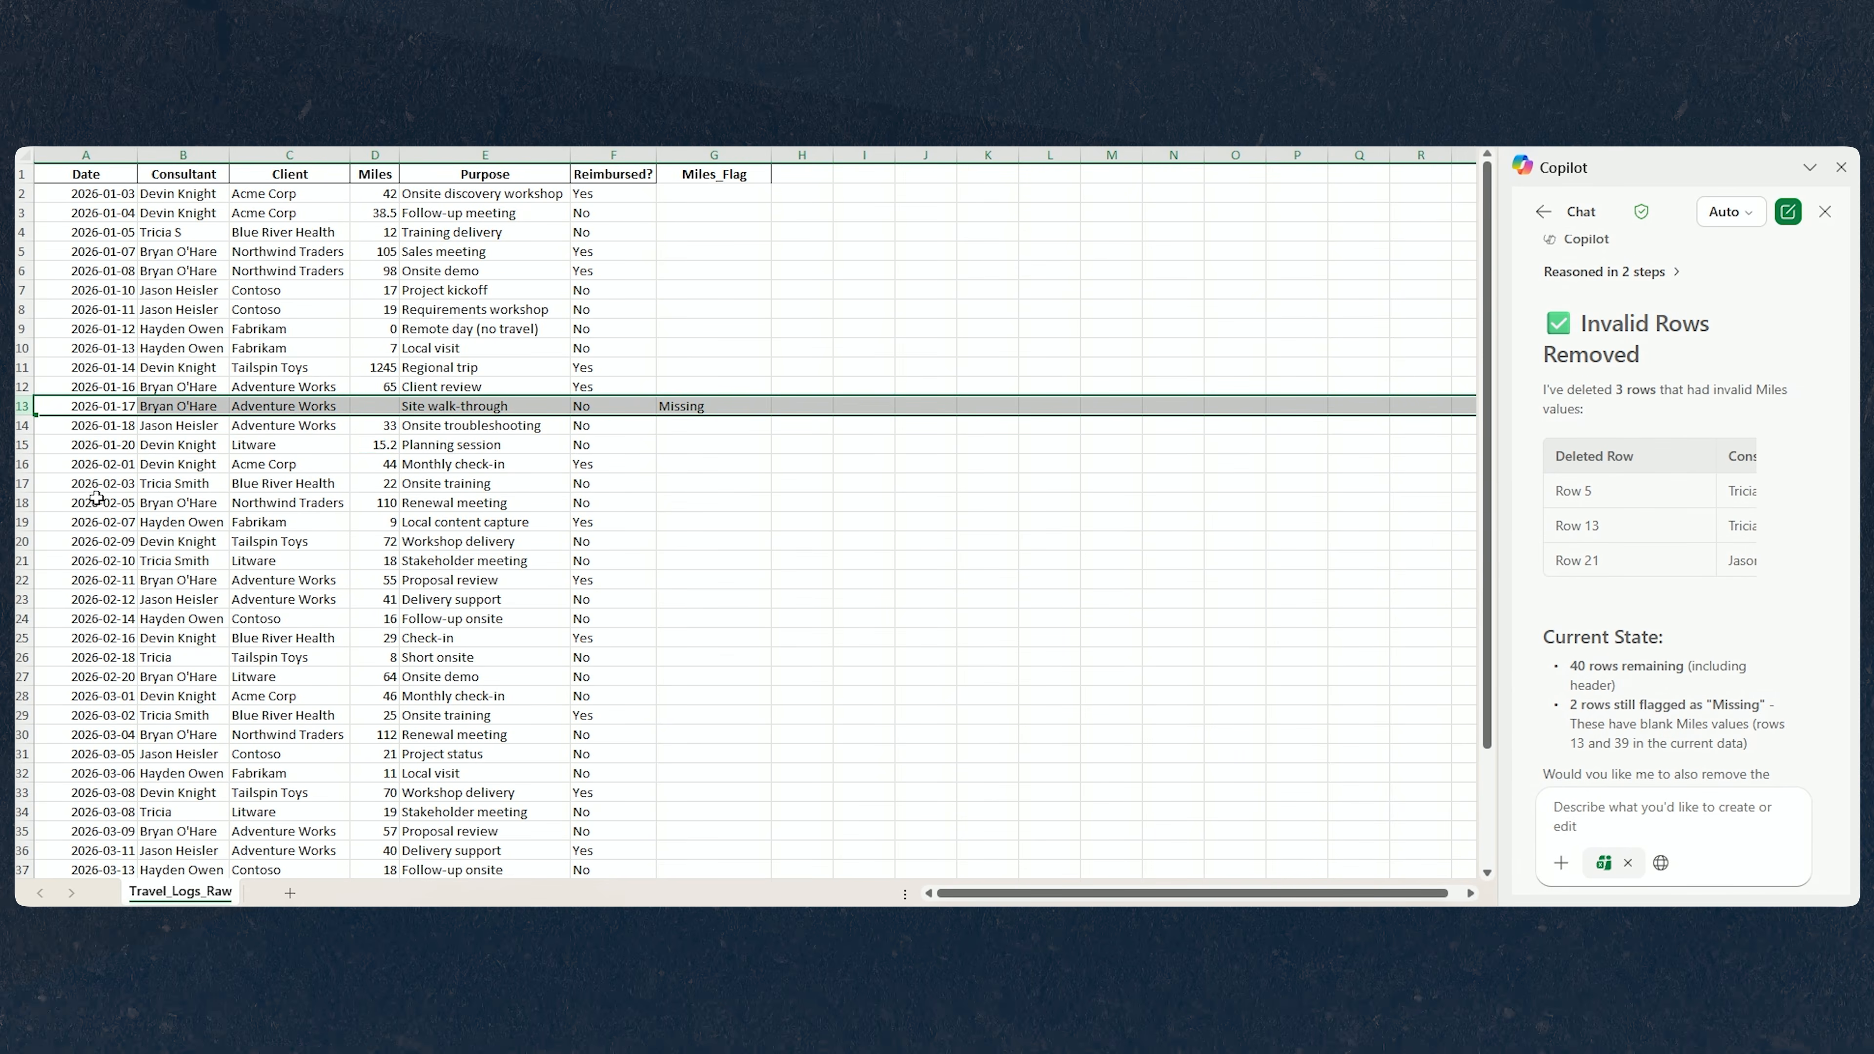
scroll(97, 498, "down", 2)
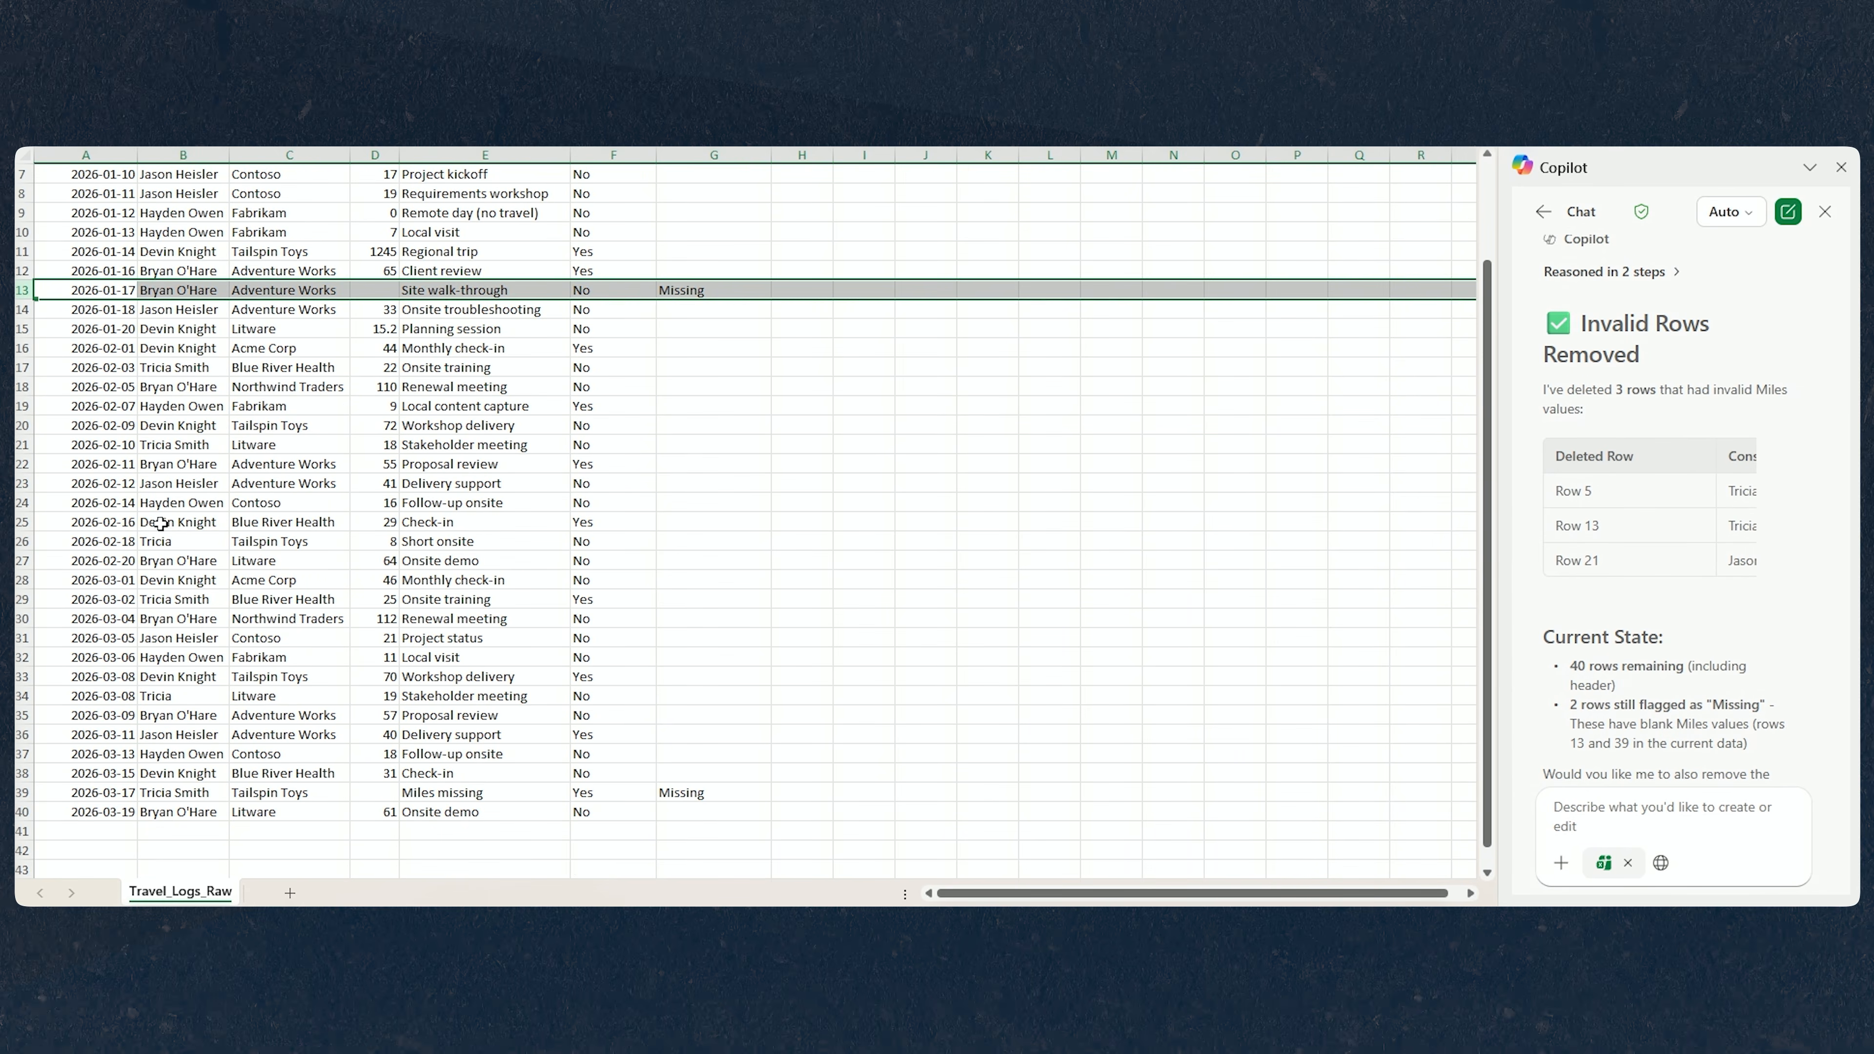
left_click(20, 792, "ctrl")
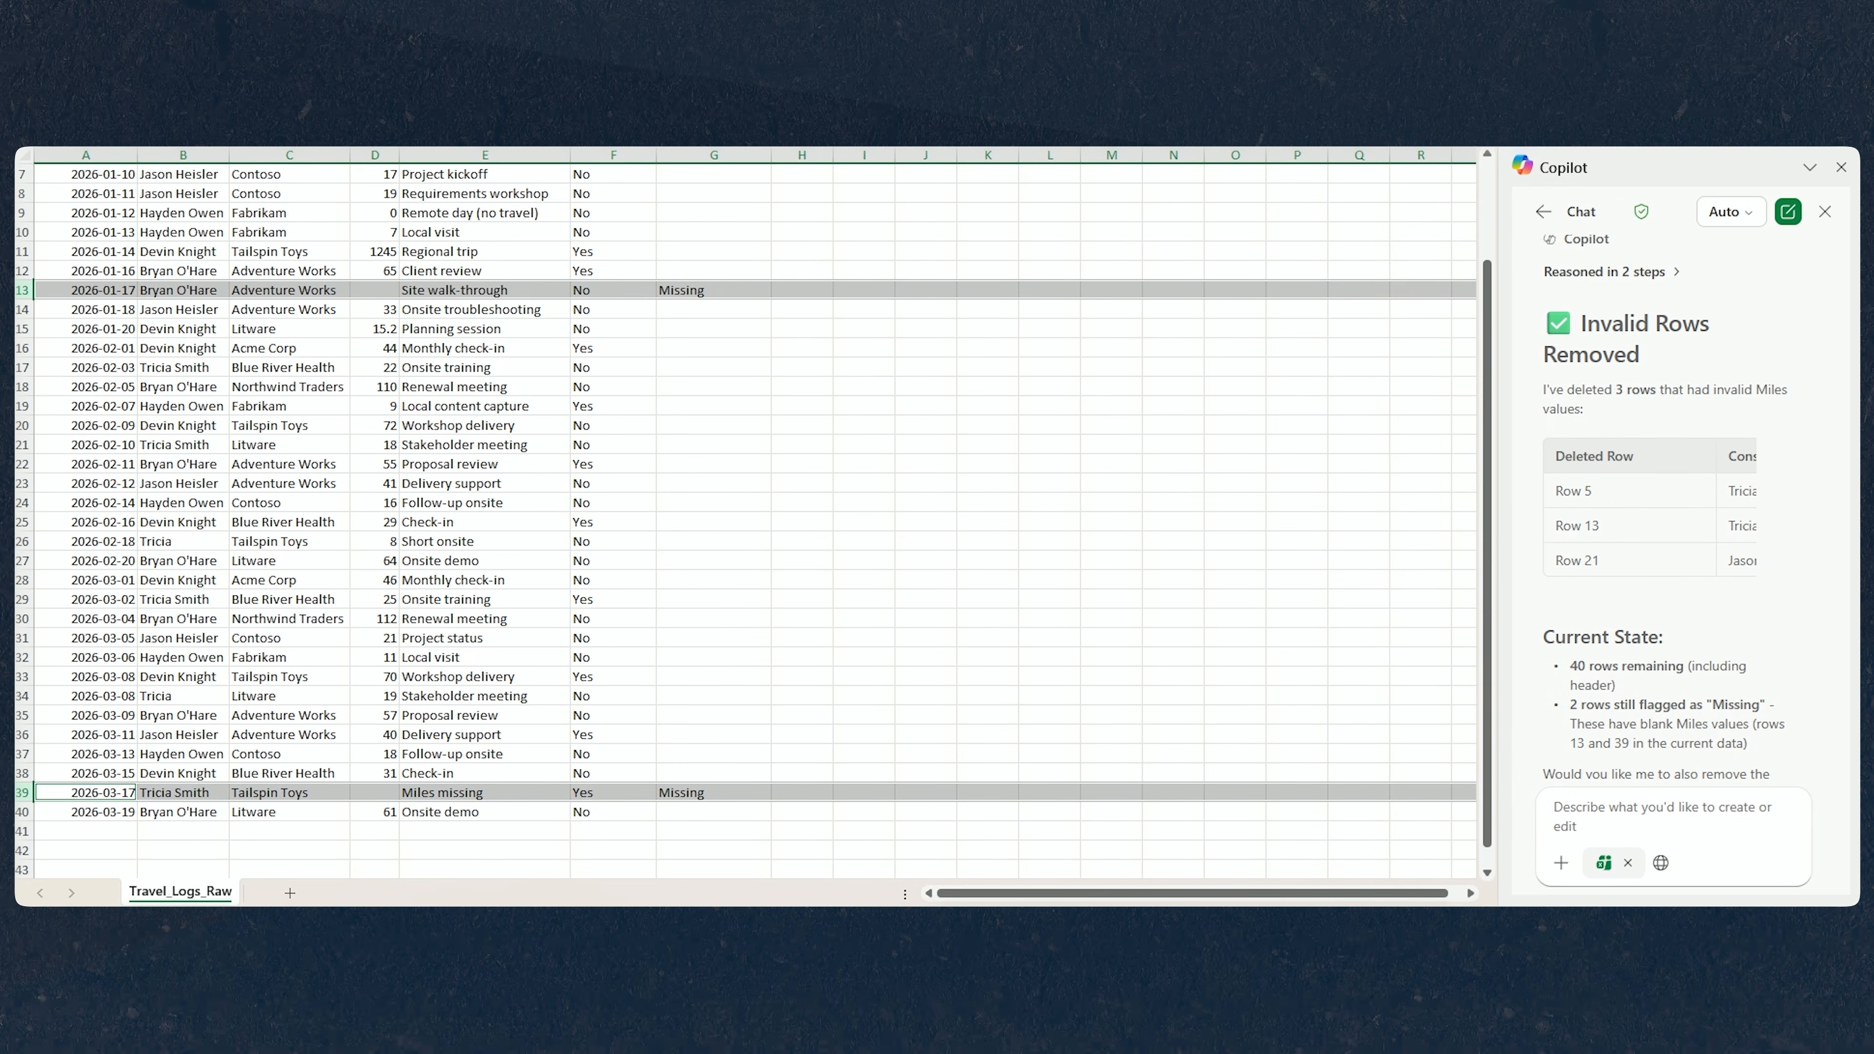
right_click(22, 290)
left_click(73, 530)
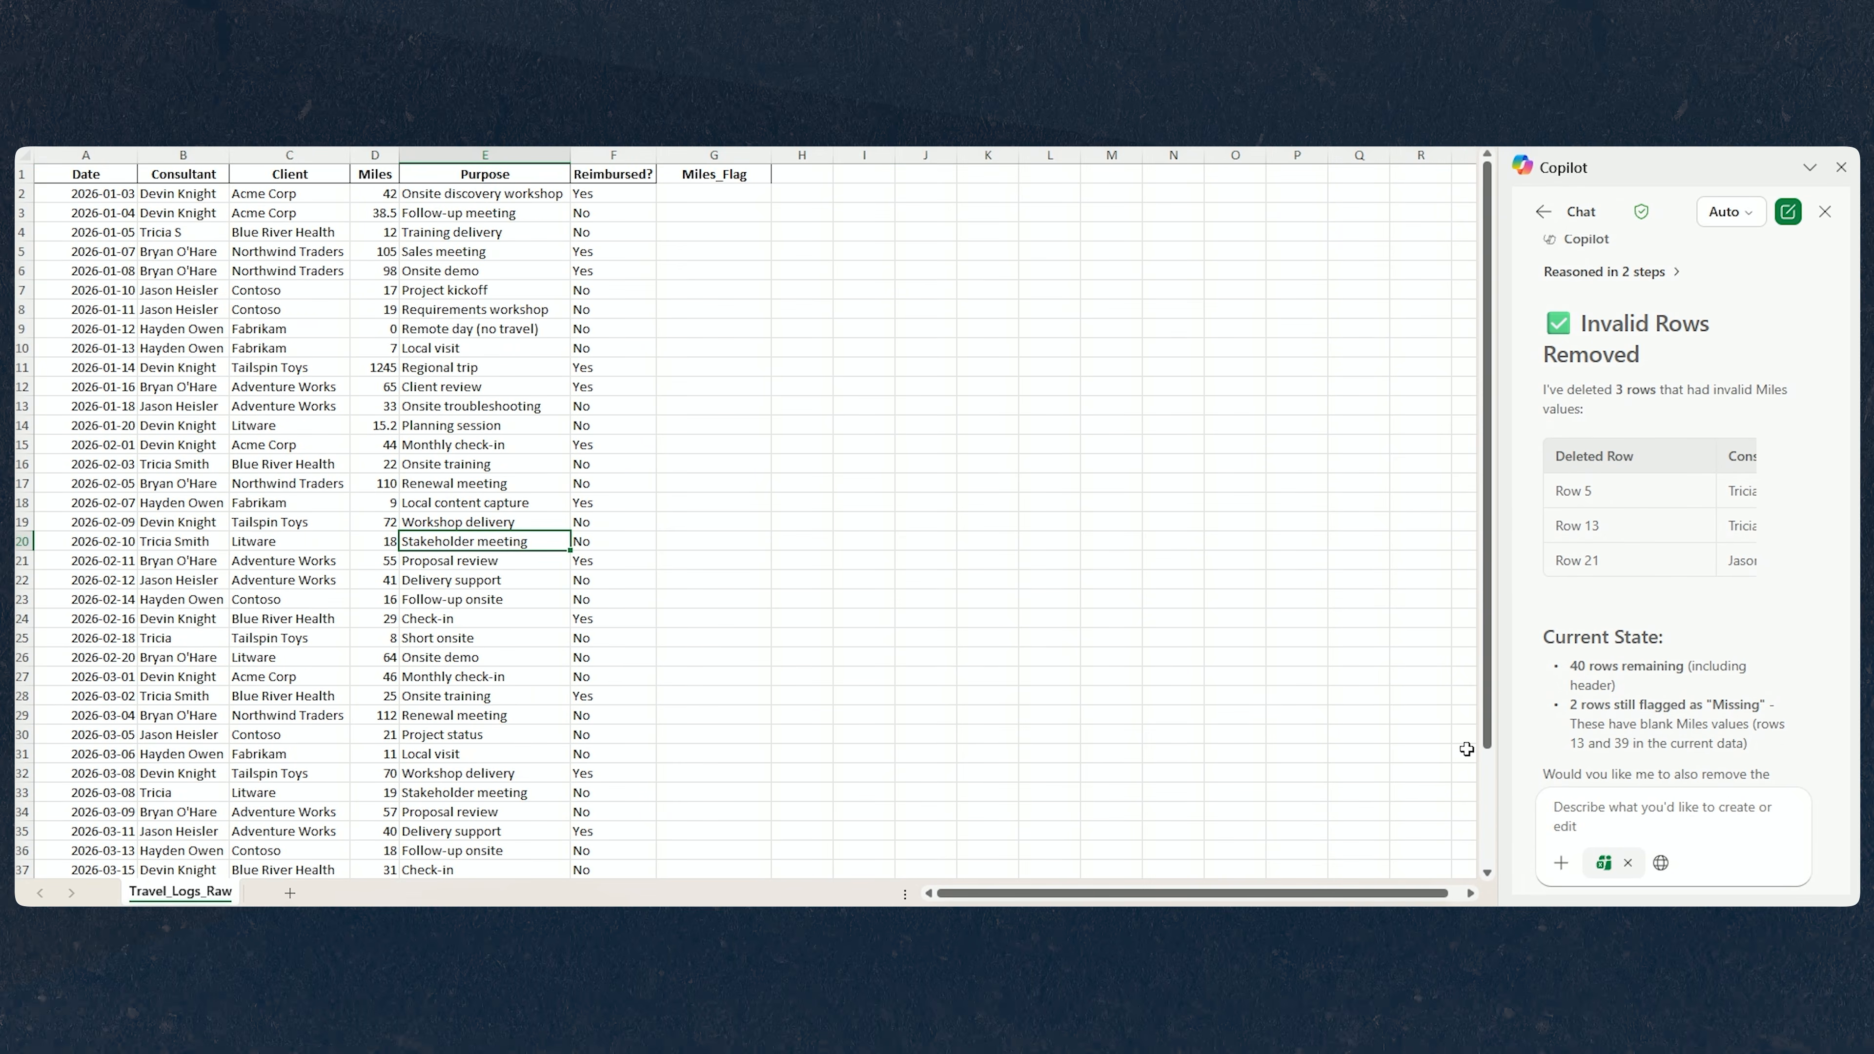
Ask Copilot to convert the cleaned range into an Excel Table named TravelLogs and read through its reply.
left_click(1633, 816)
type("Convert the cleaned range into an Excel Table named TravelLogs.")
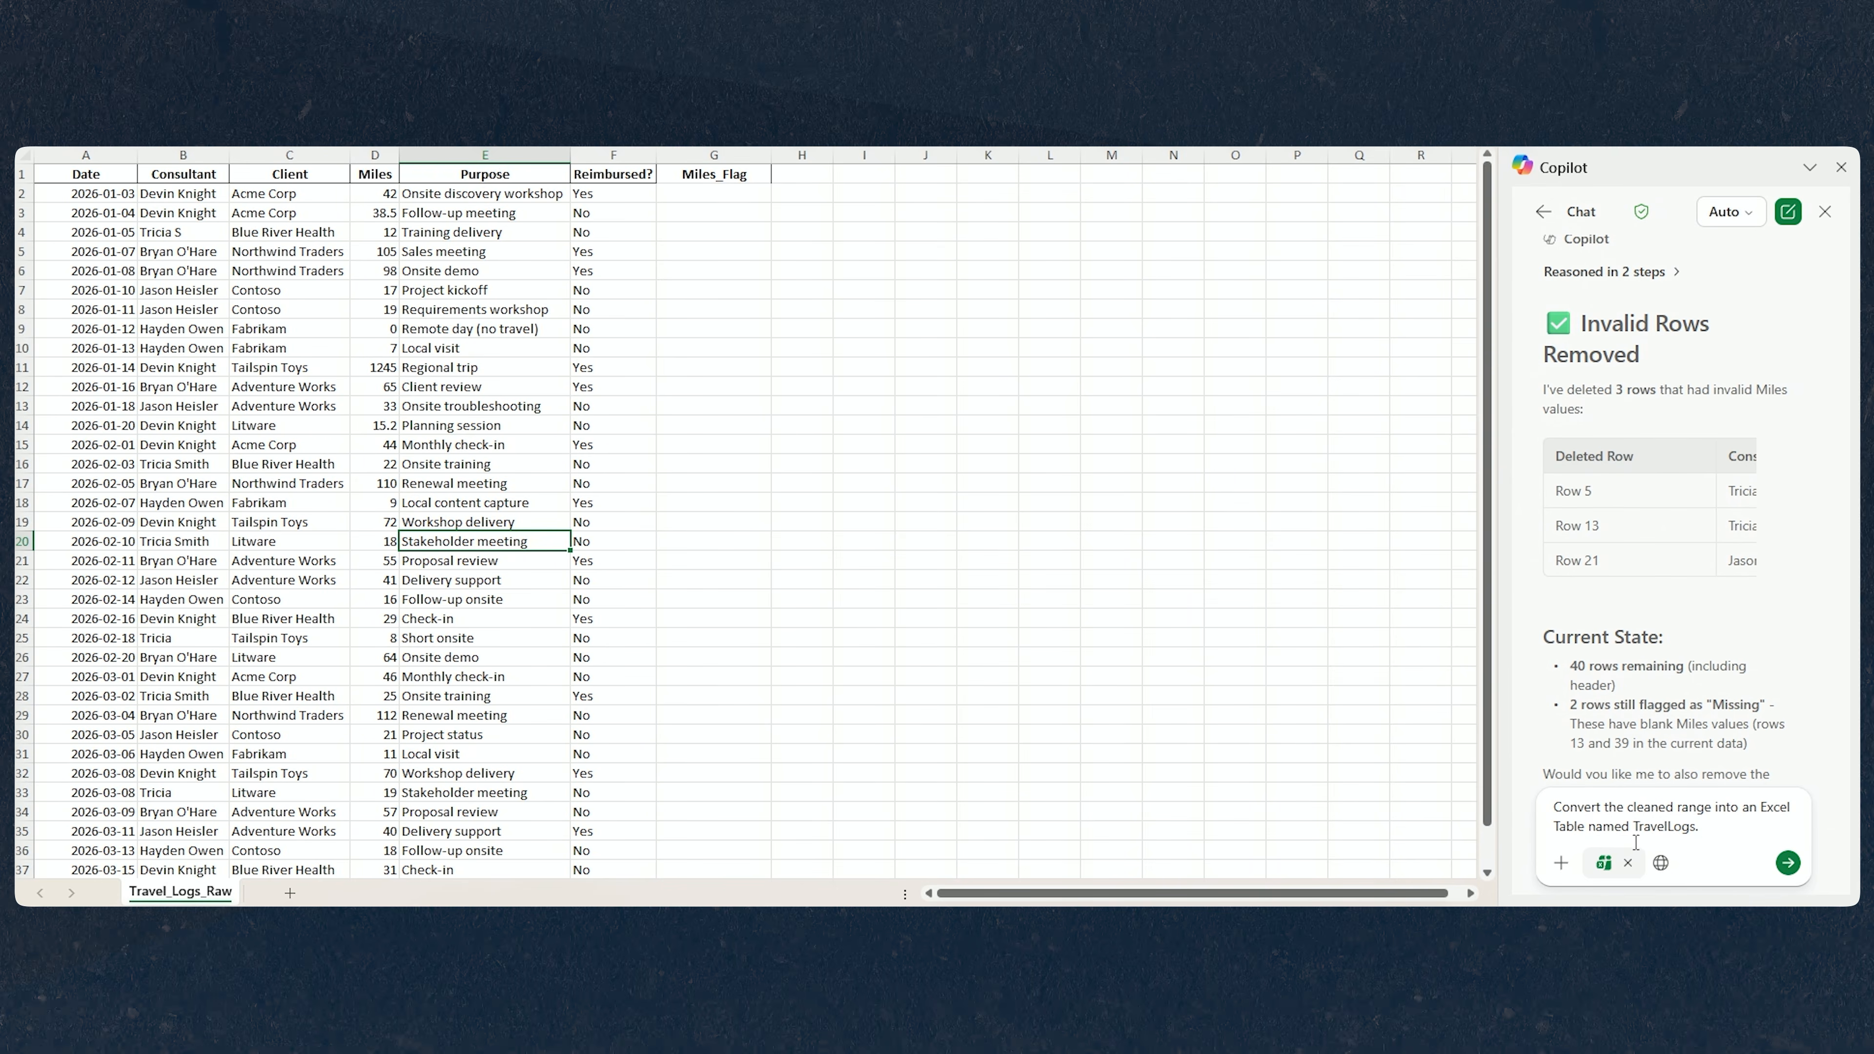
left_click(1795, 870)
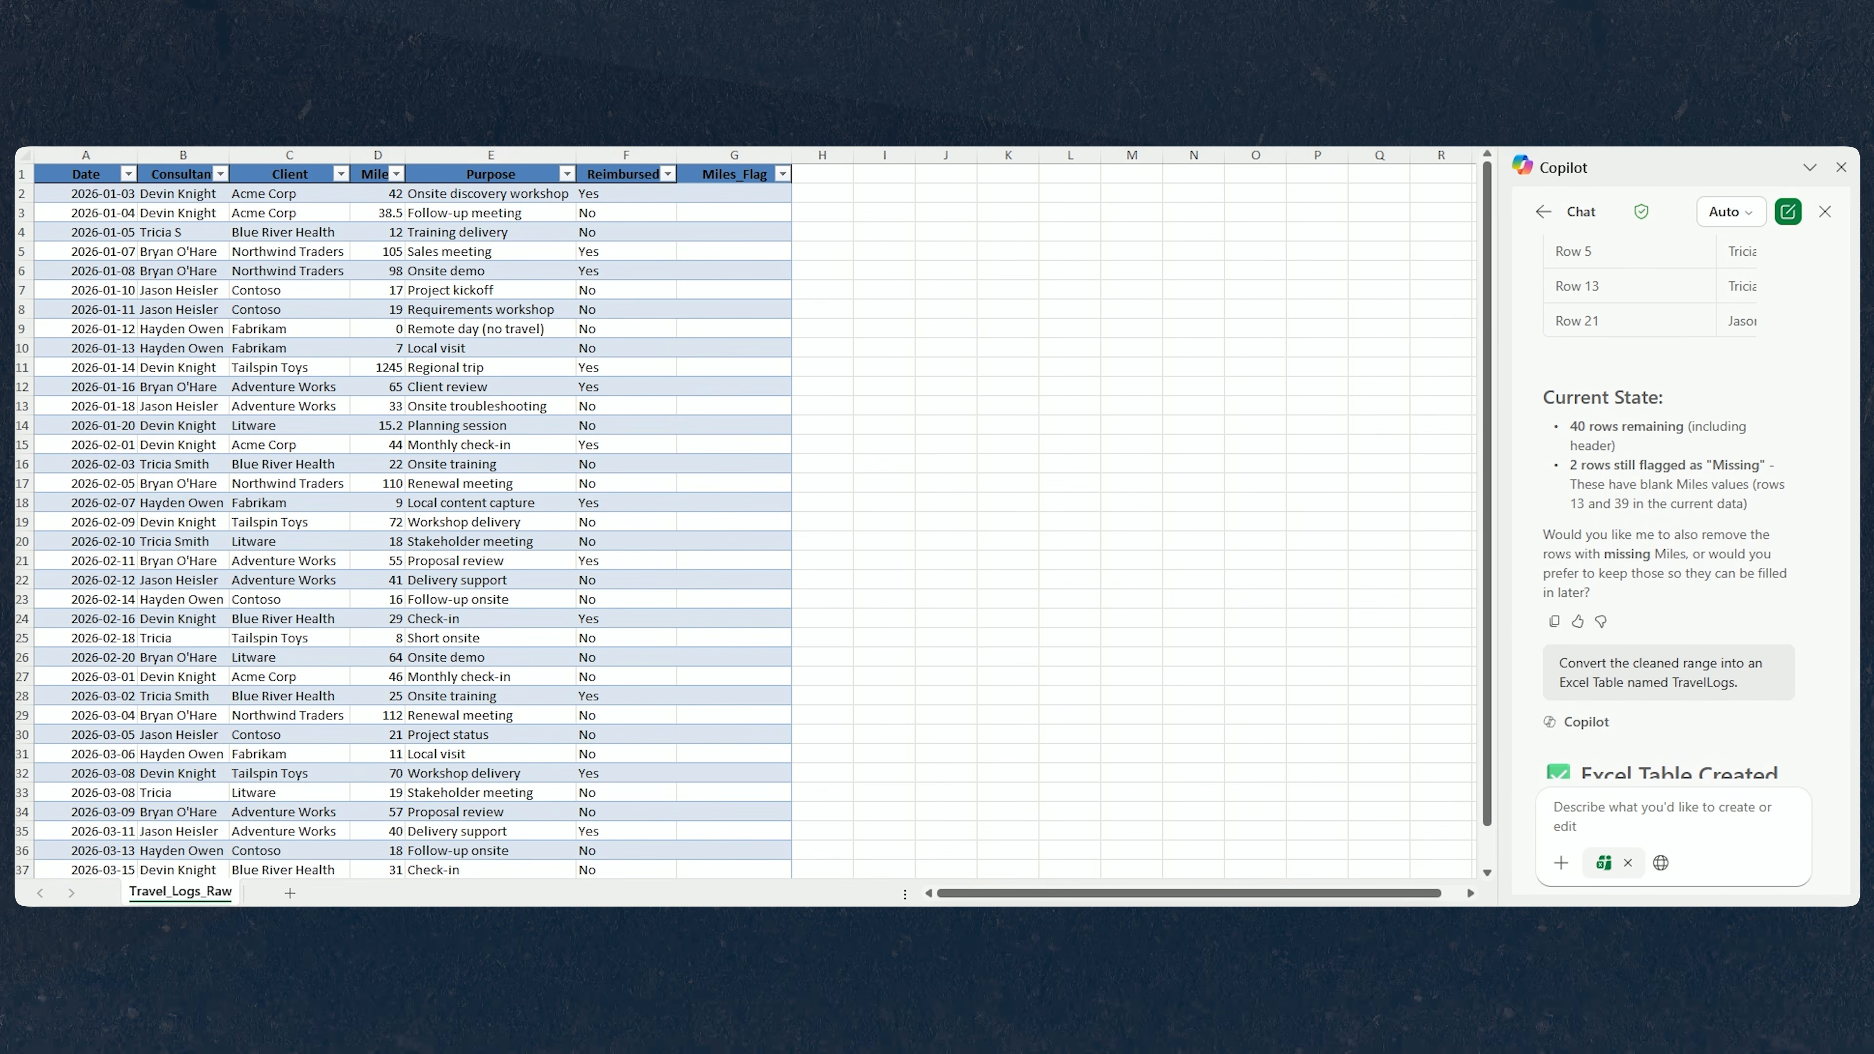
scroll(1603, 724, "down", 4)
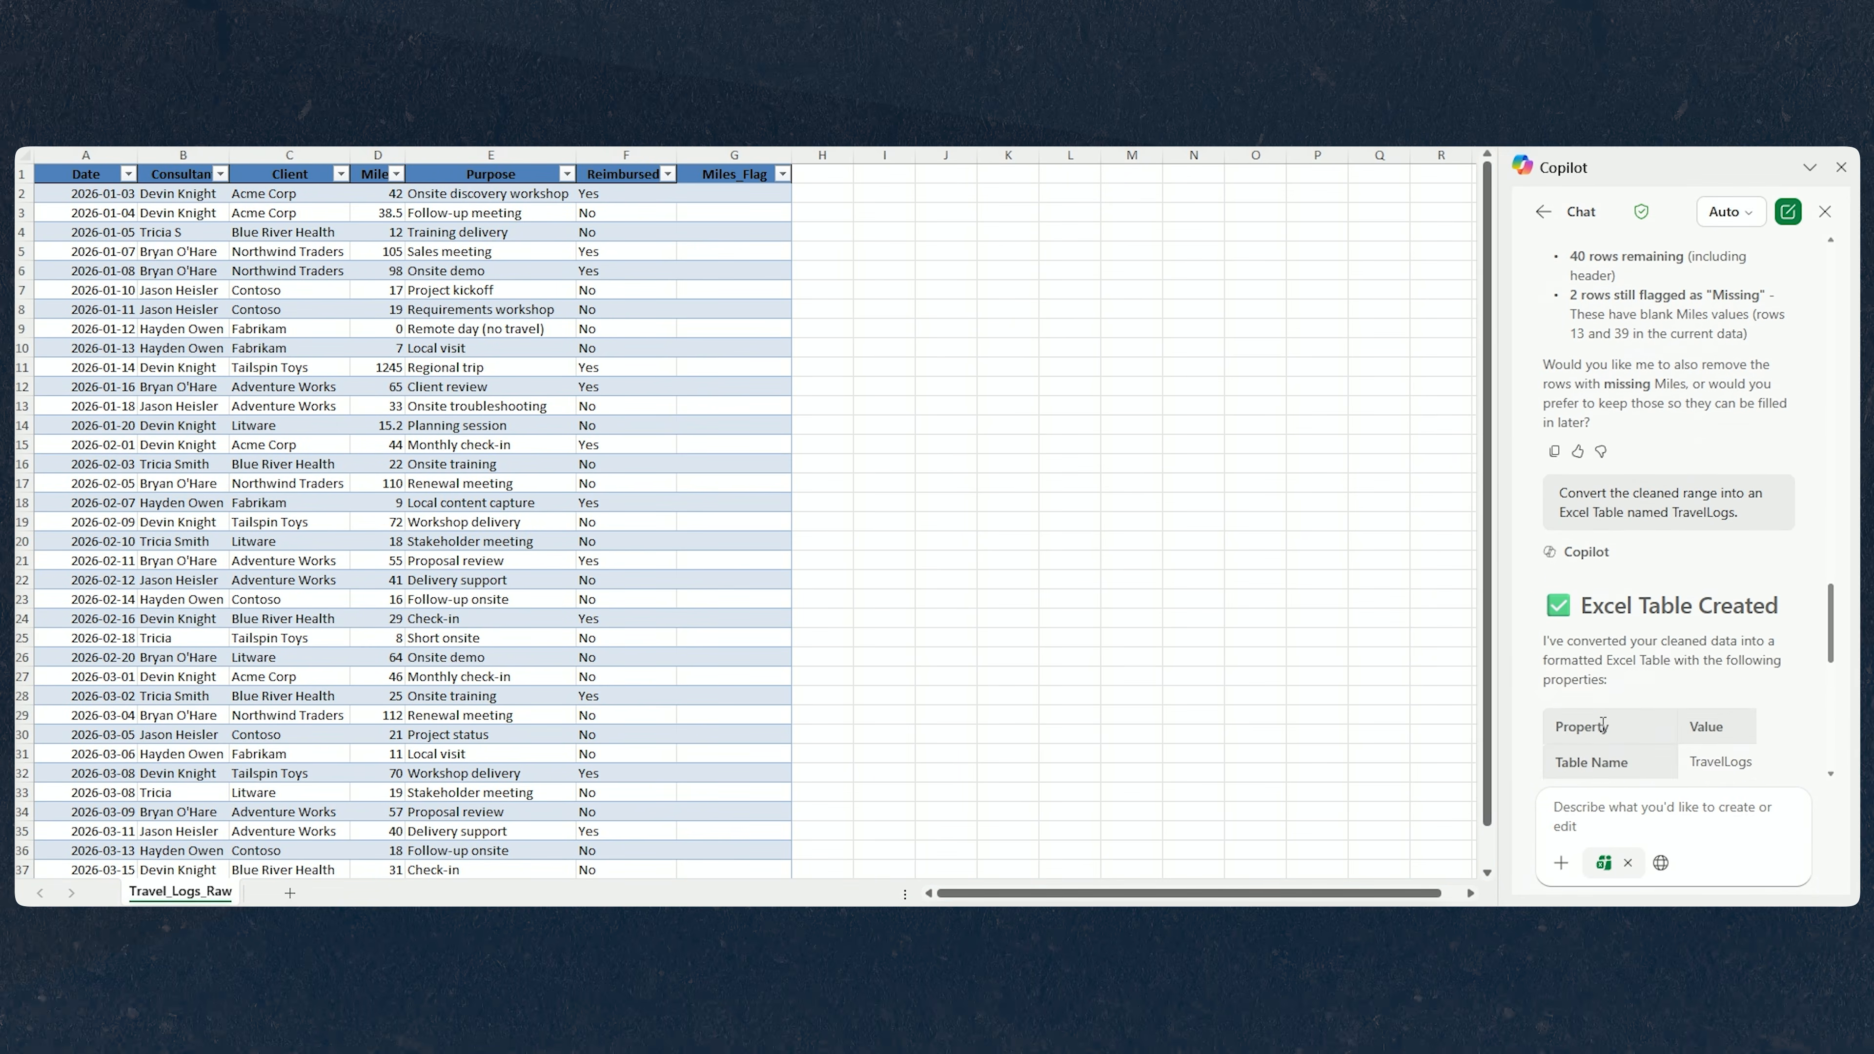
scroll(1603, 724, "down", 4)
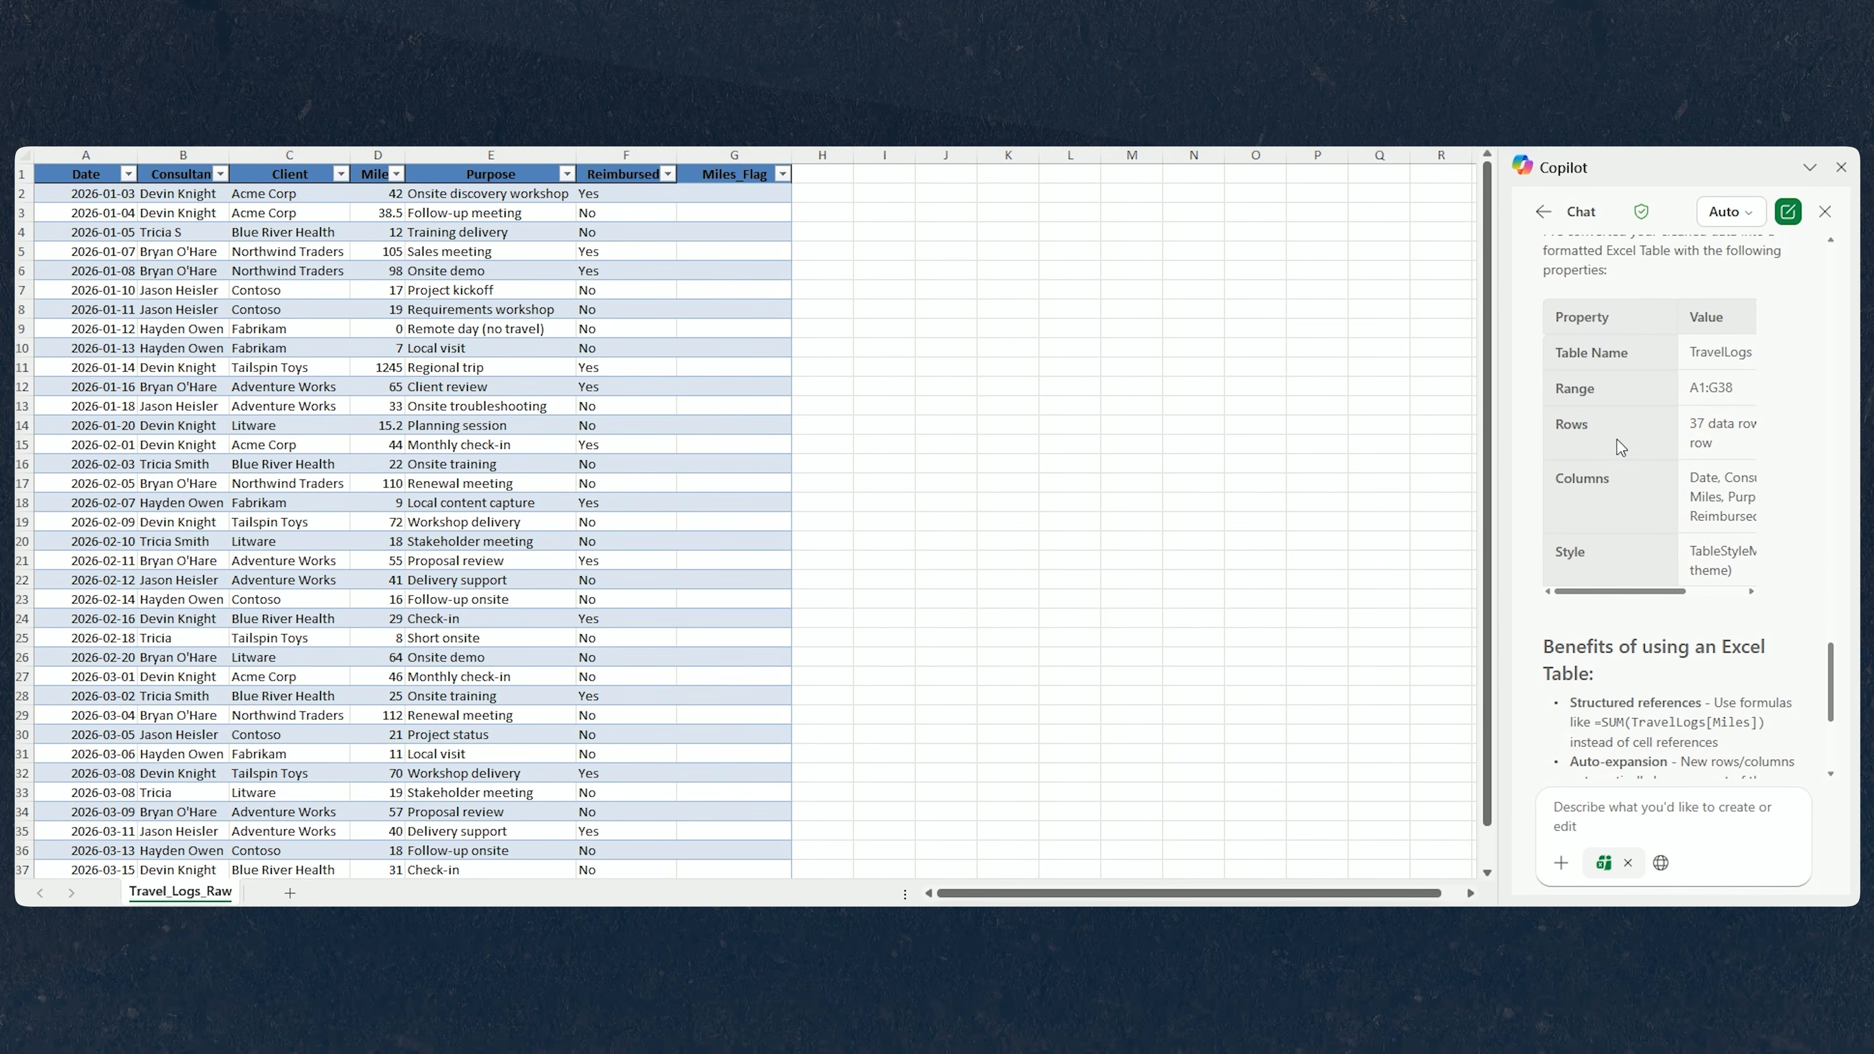
scroll(1706, 651, "down", 3)
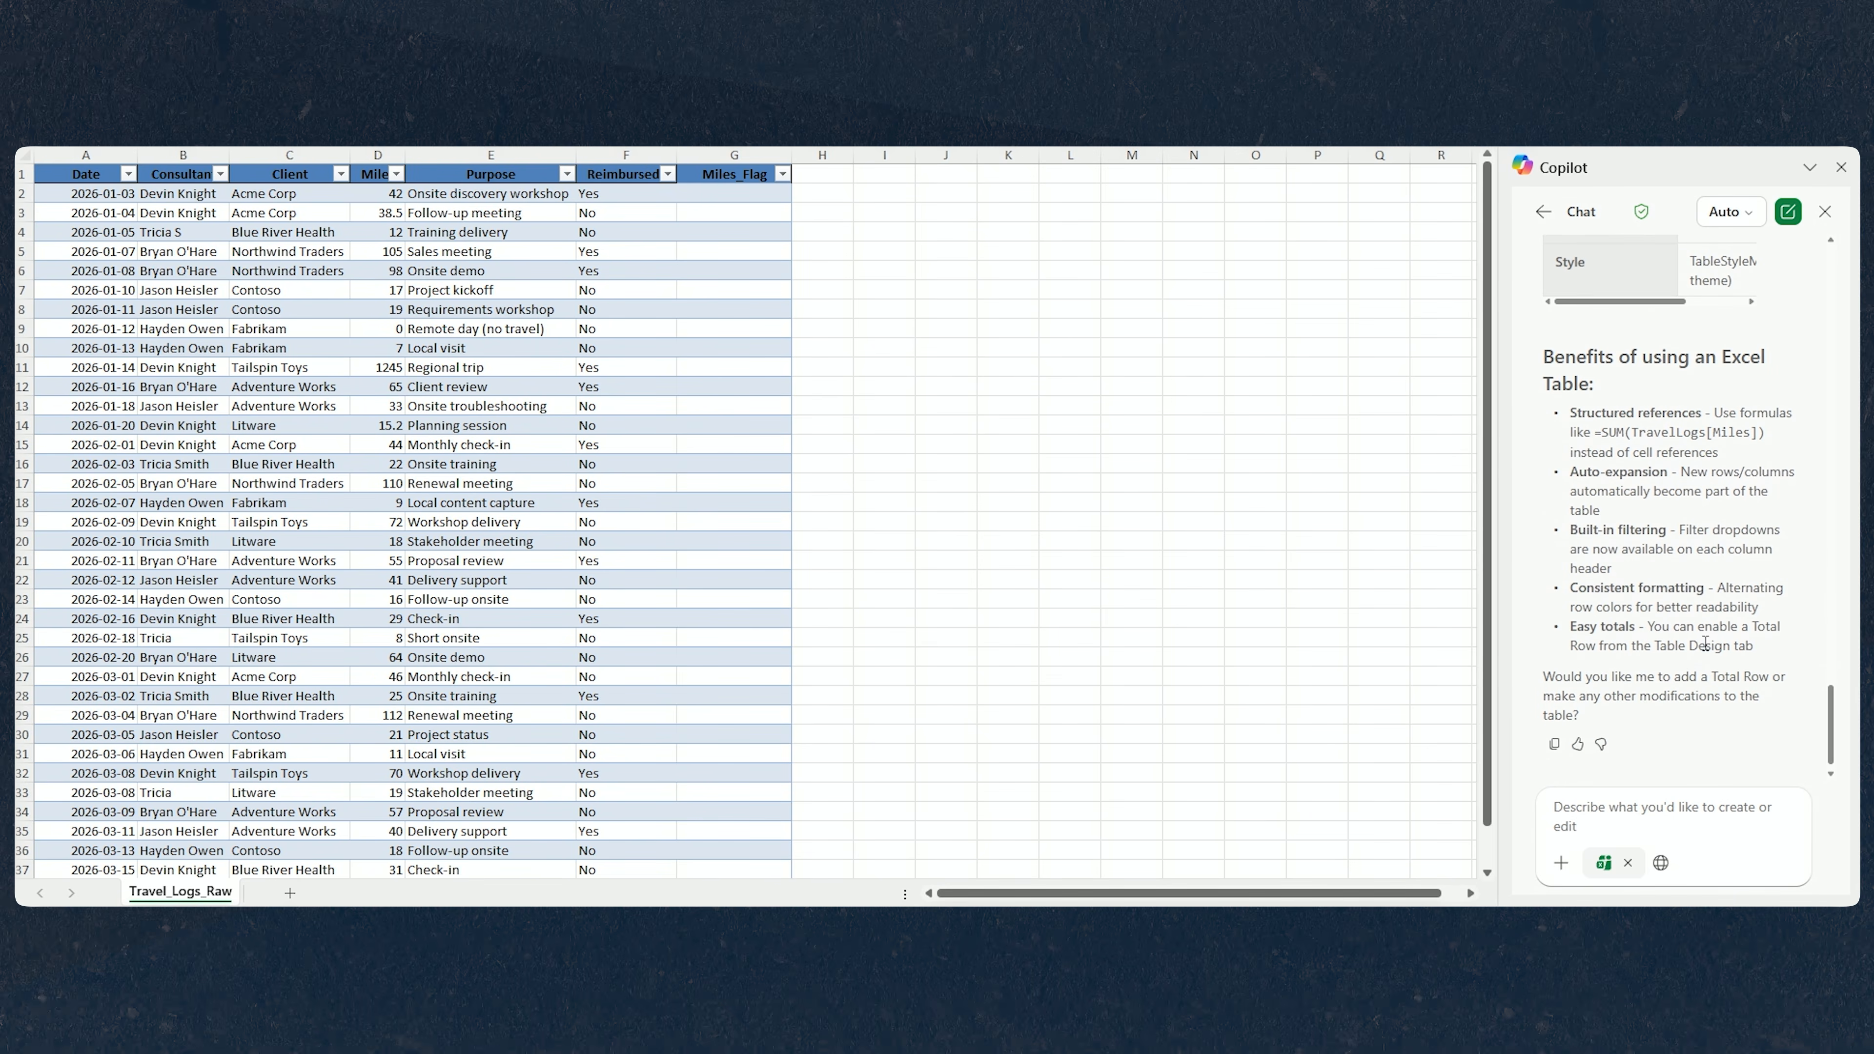
Ask Copilot to add Month (YYYY-MM), MileageRate and ReimbursementAmount (Miles * MileageRate) columns to the table.
left_click(1682, 816)
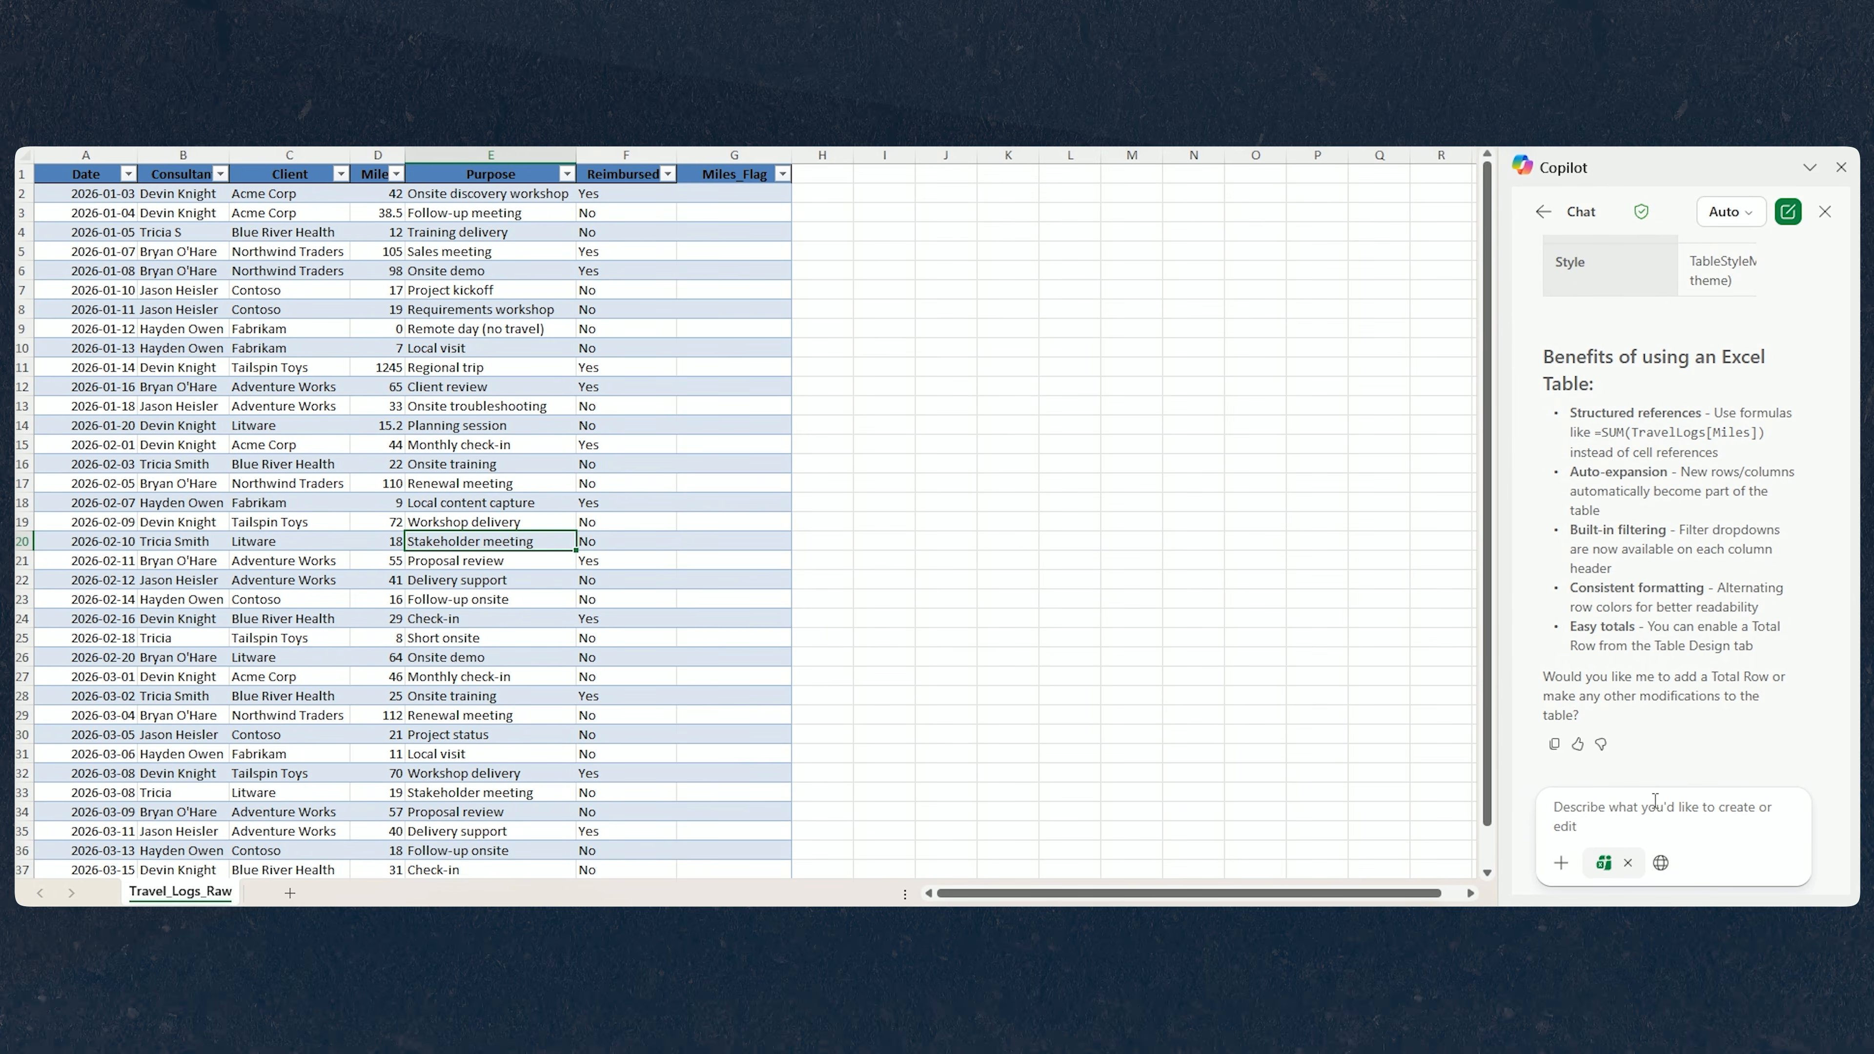
type("Add these columns to the table:  - Month (YYYY-MM)  - MileageRate  - ReimbursementAmount (Miles * MileageRate)")
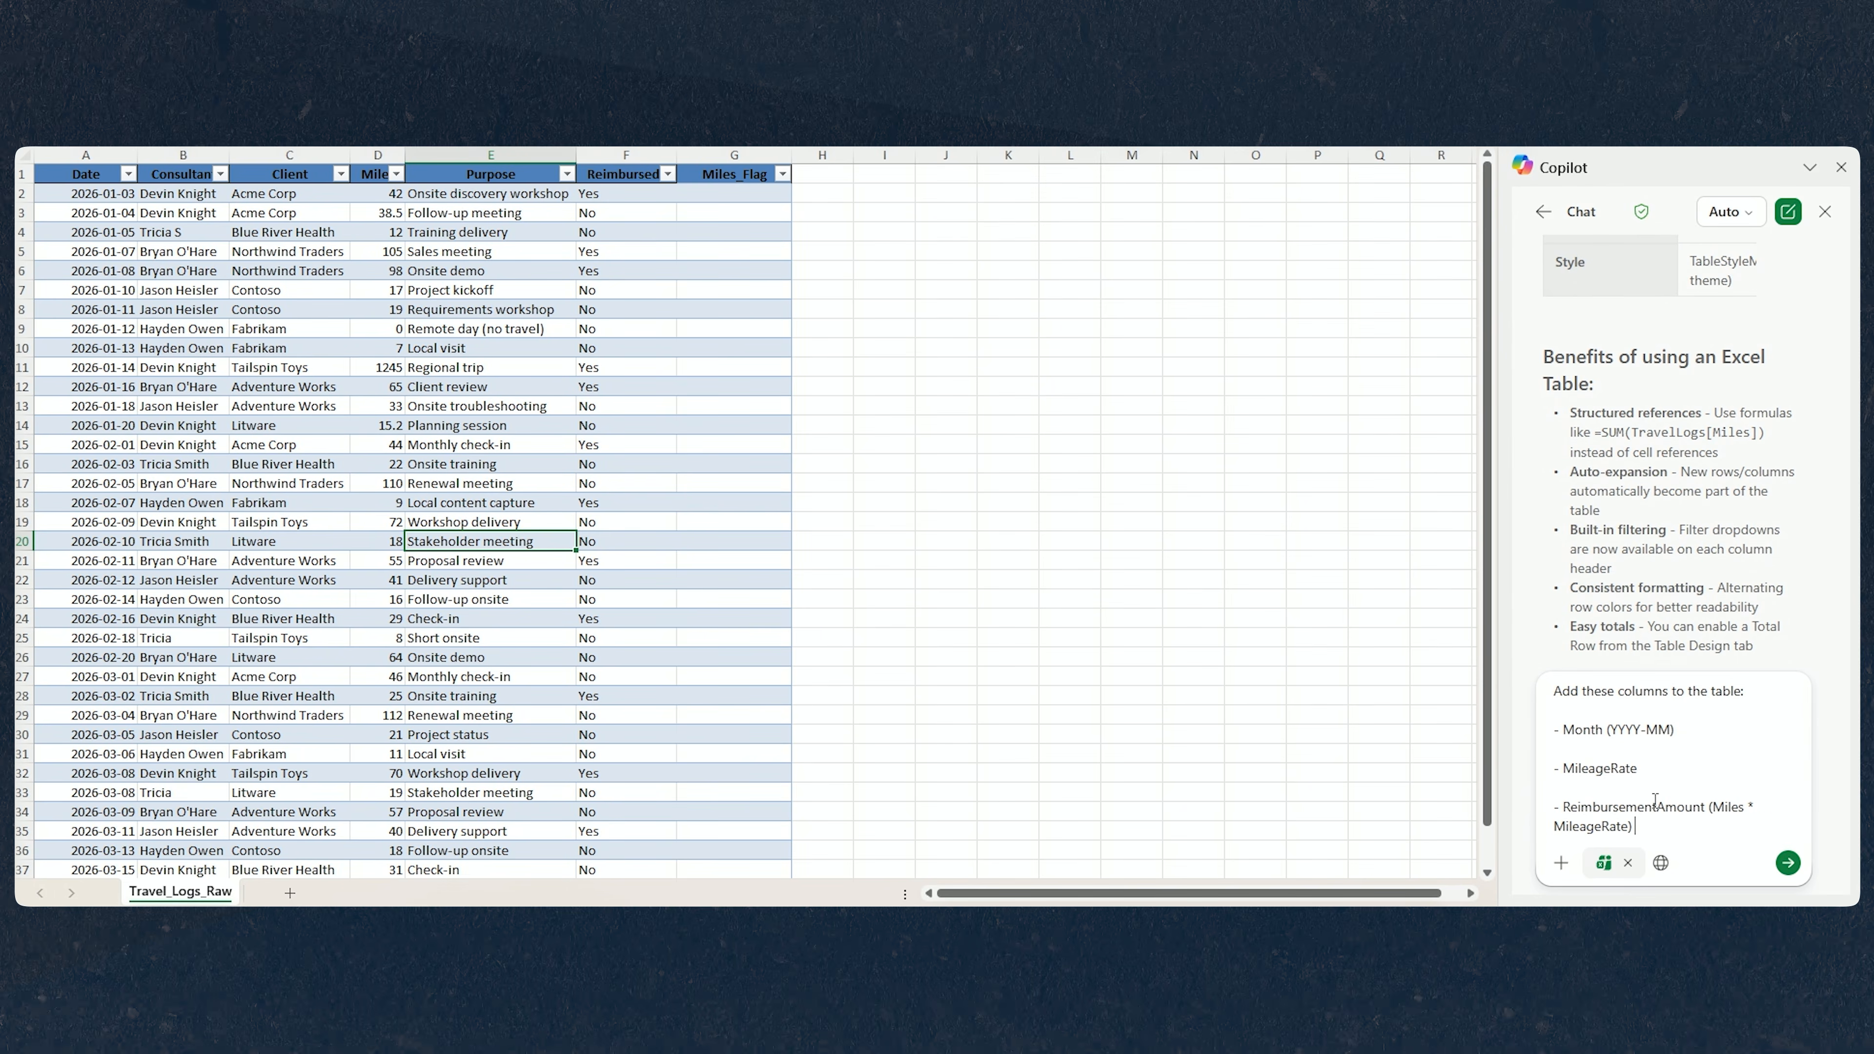
left_click(1626, 750)
key("Delete")
key("Delete")
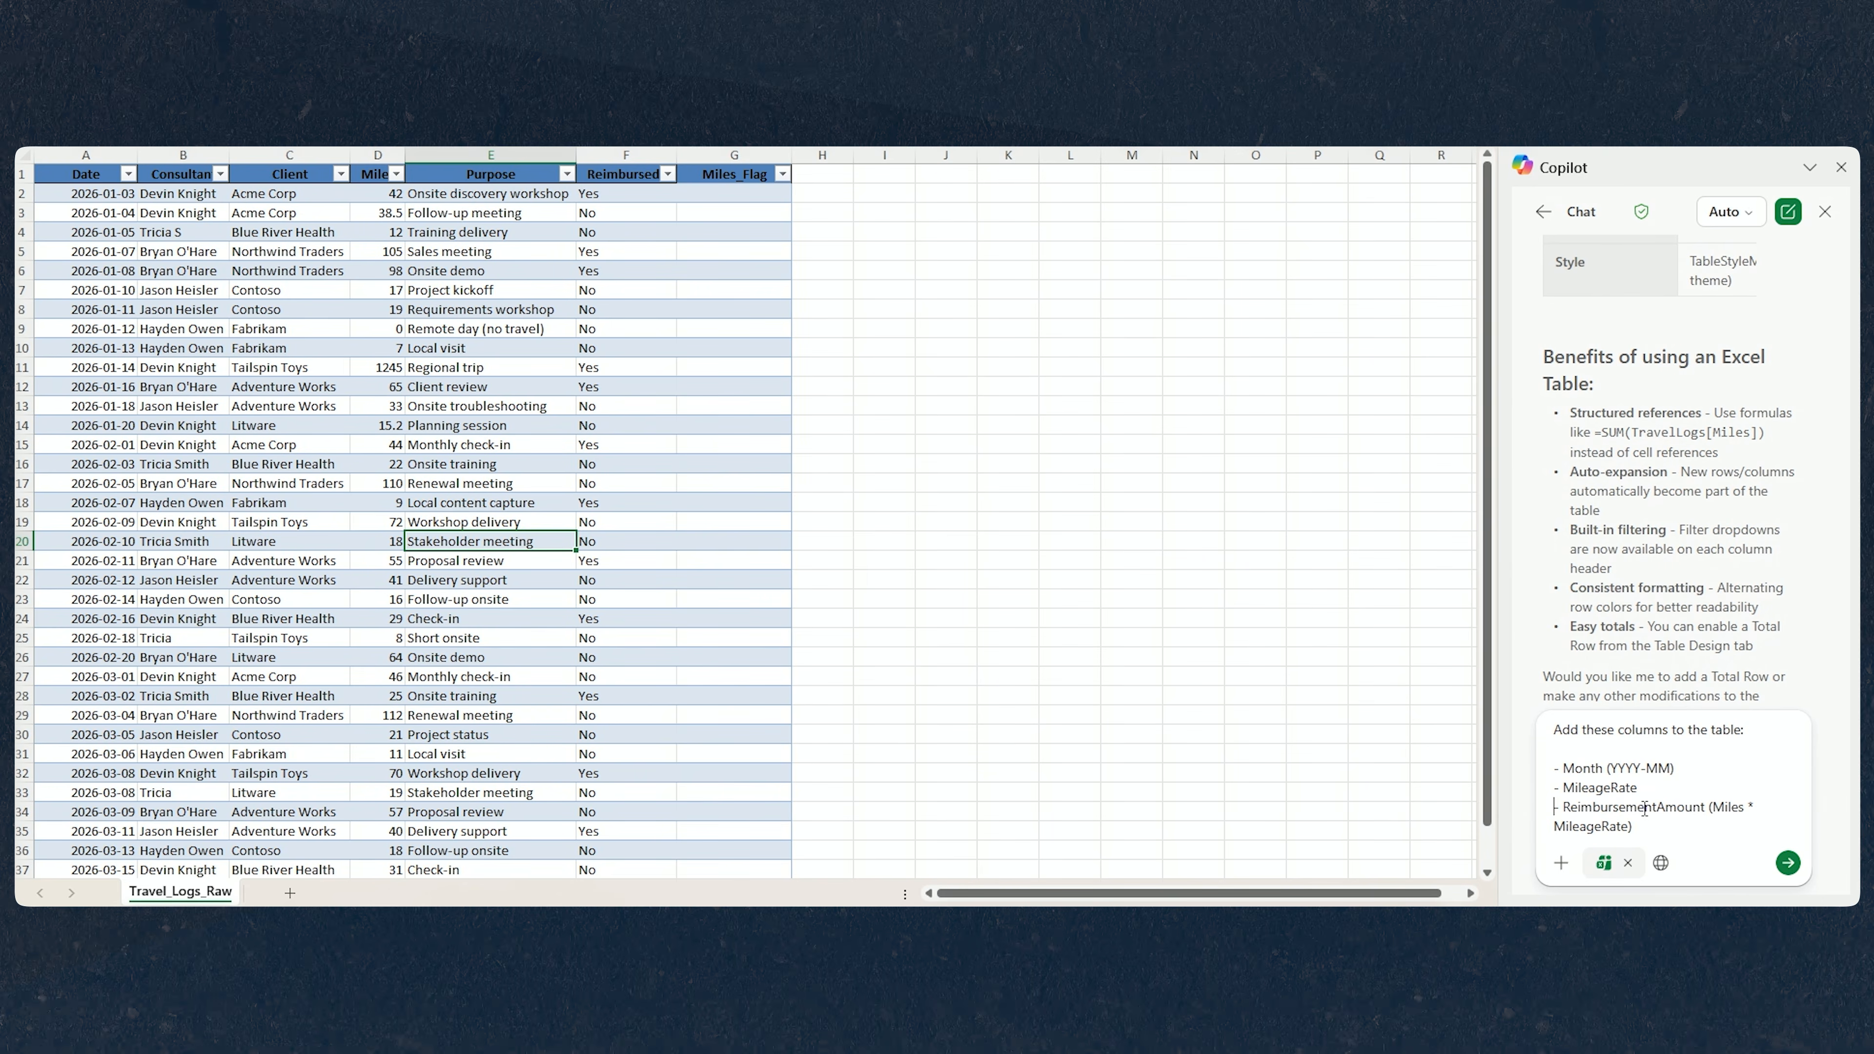
key("Return")
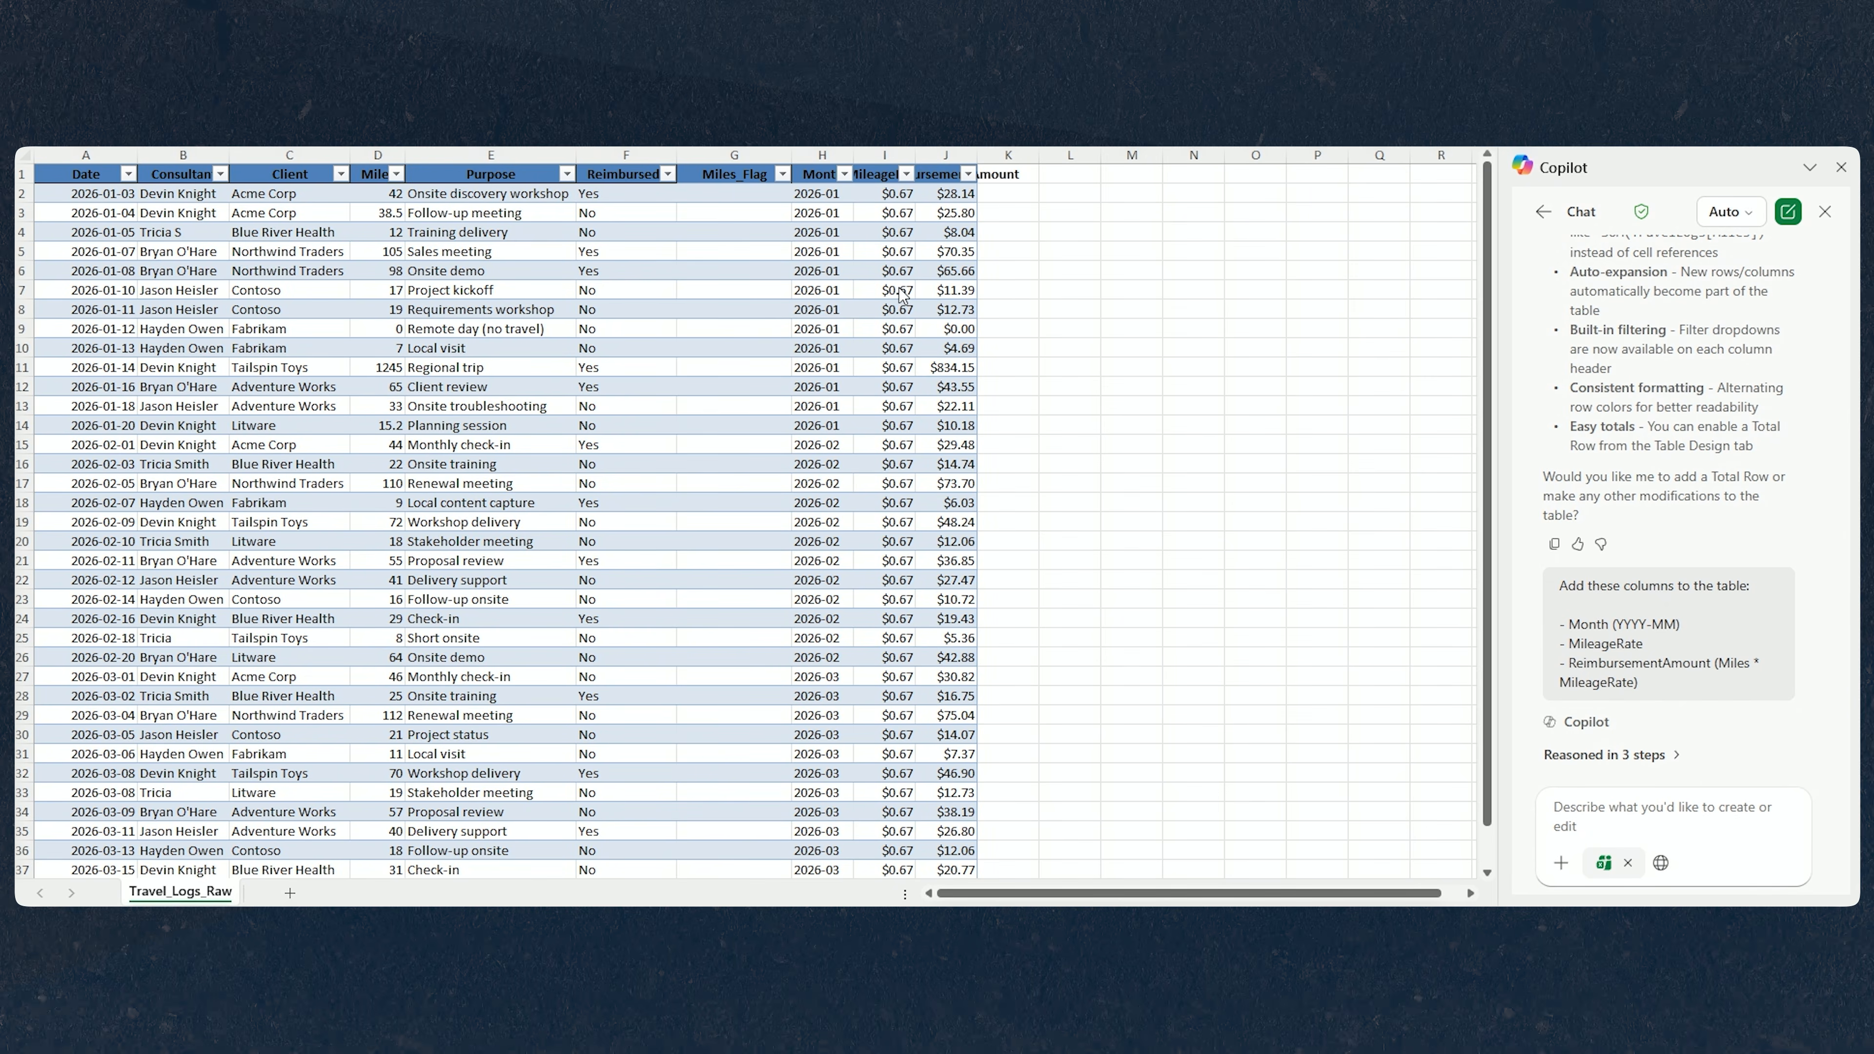
Review Copilot's reply and resize the ReimbursementAmount column so its header fits.
scroll(1623, 661, "down", 2)
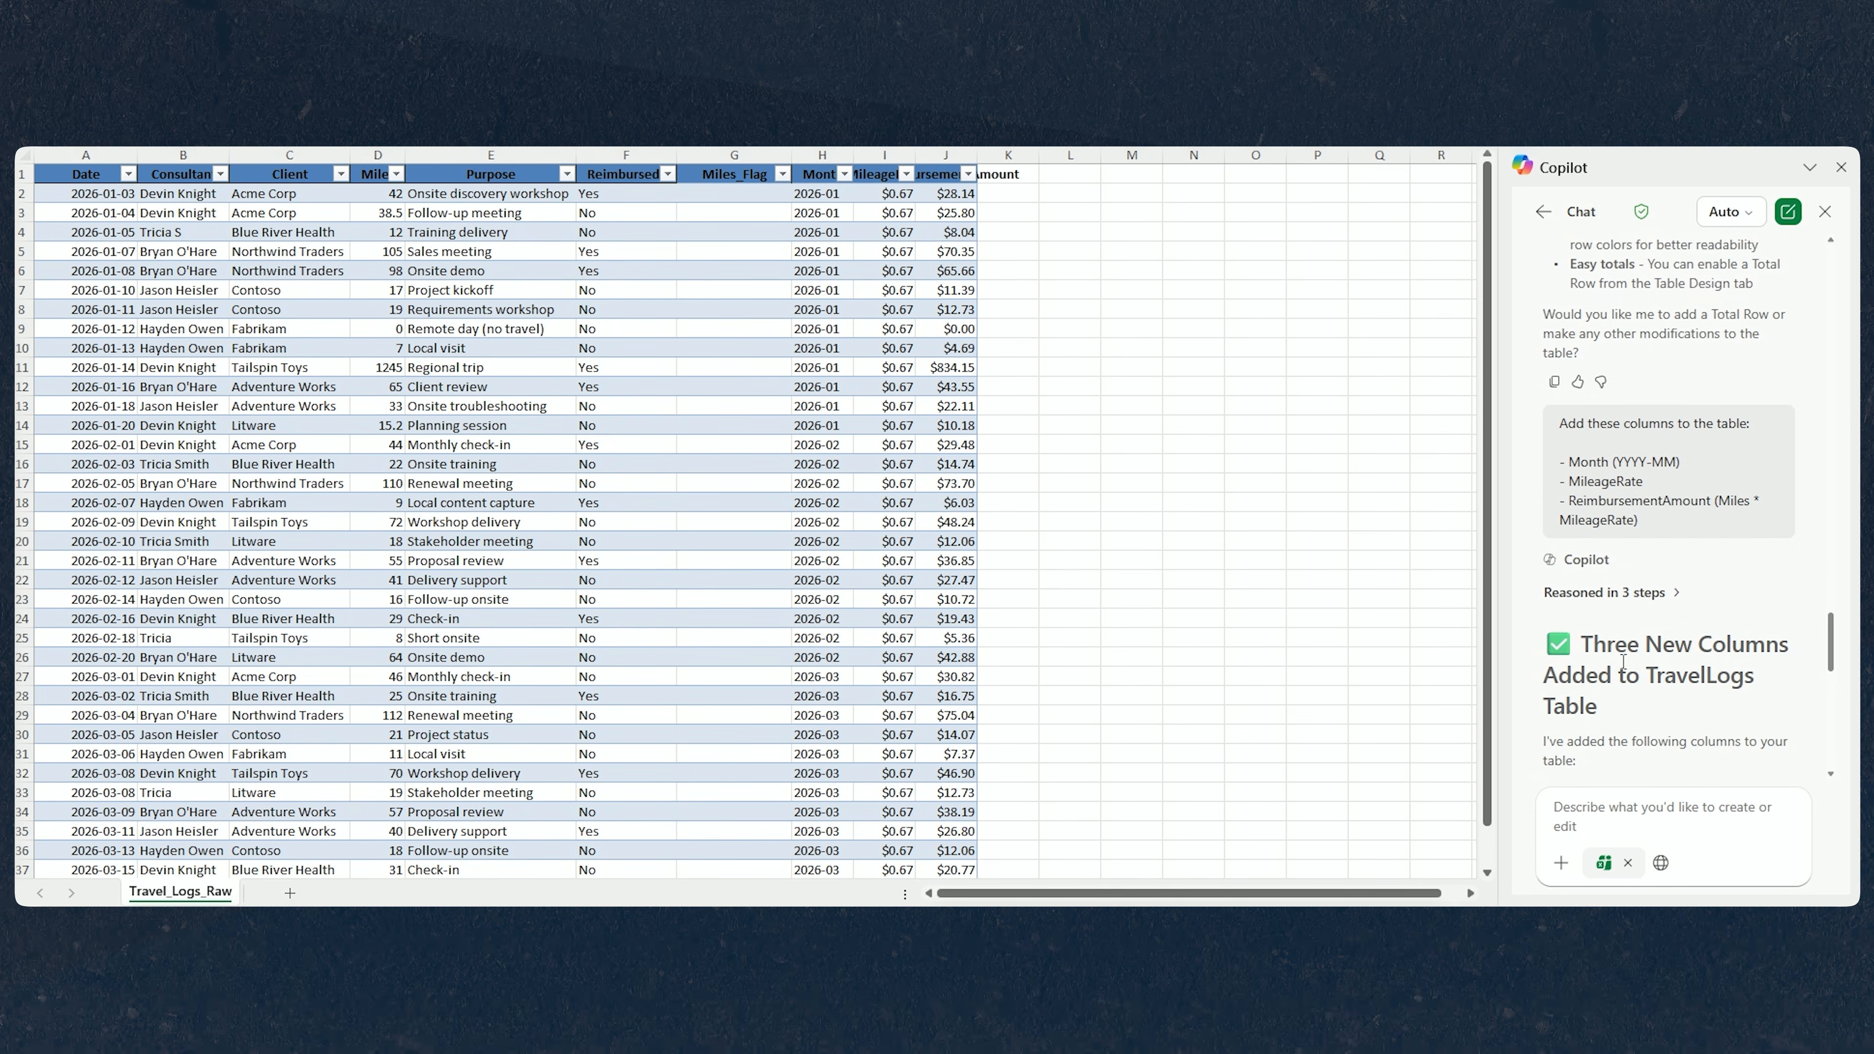
scroll(1623, 661, "down", 3)
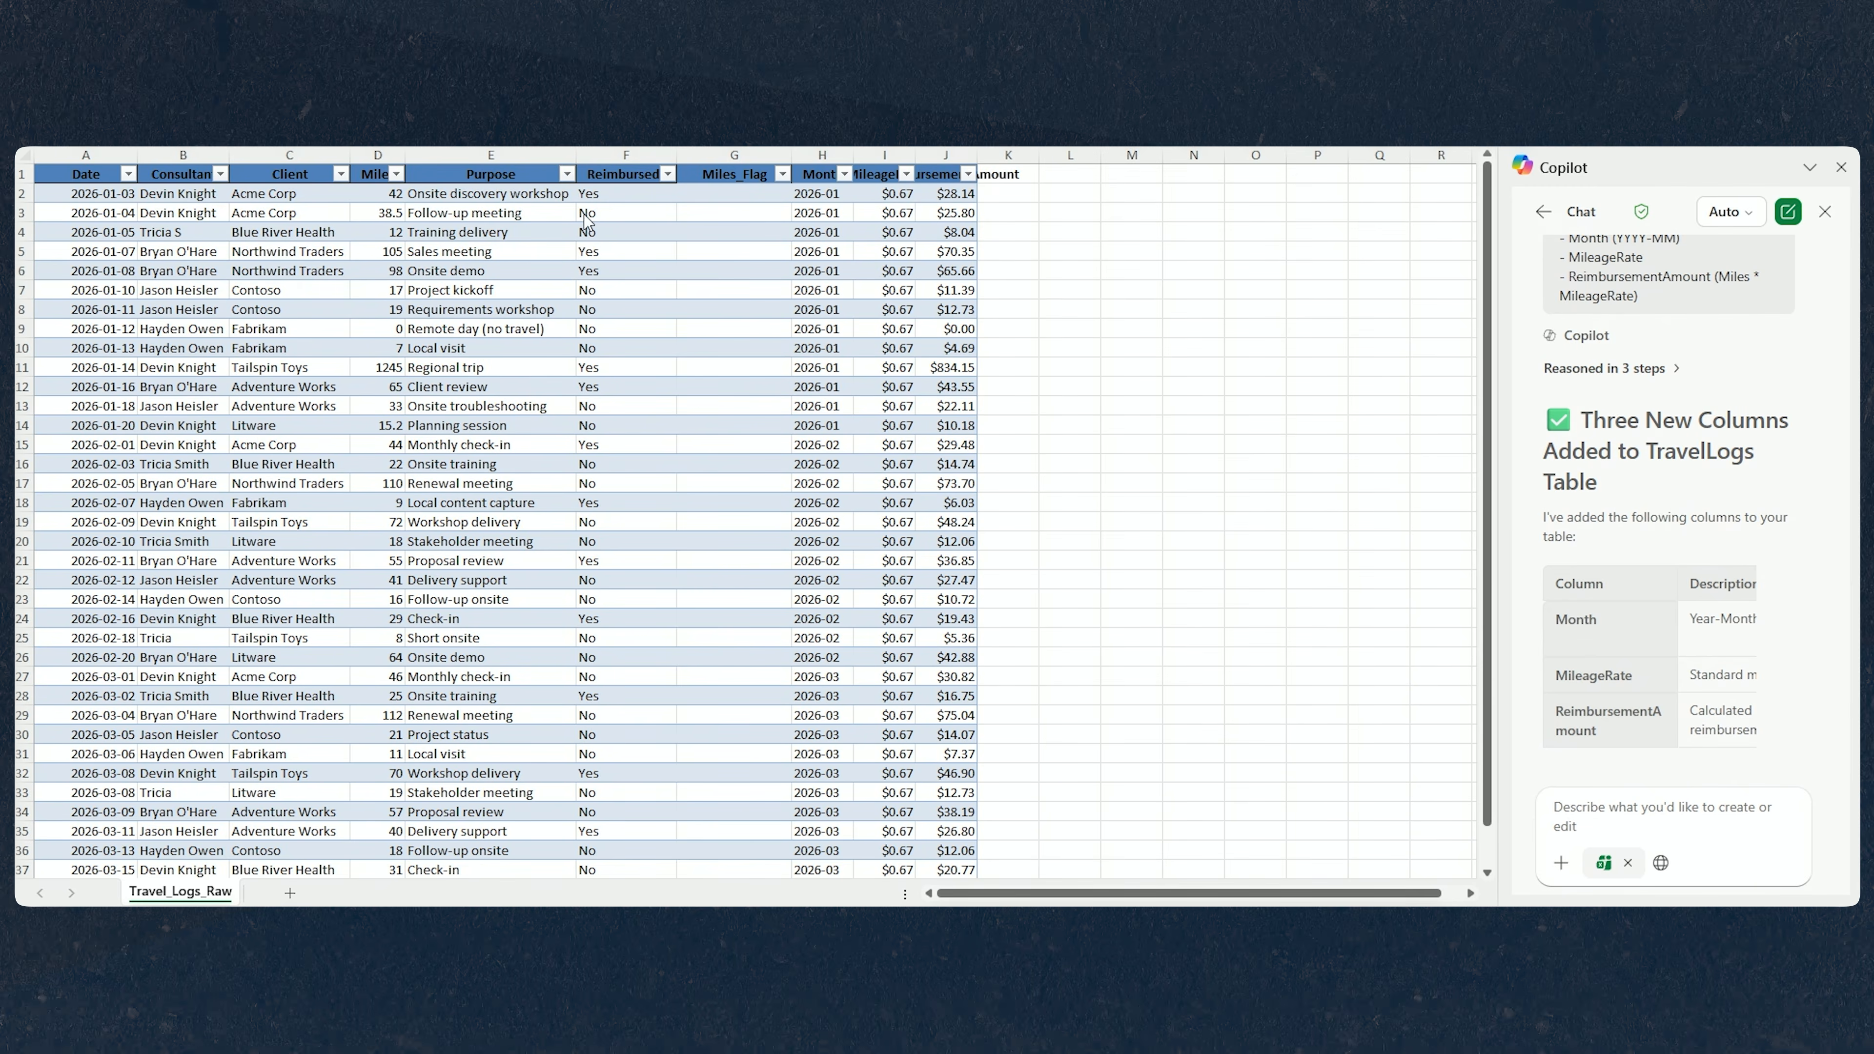
double_click(971, 157)
left_click(1130, 357)
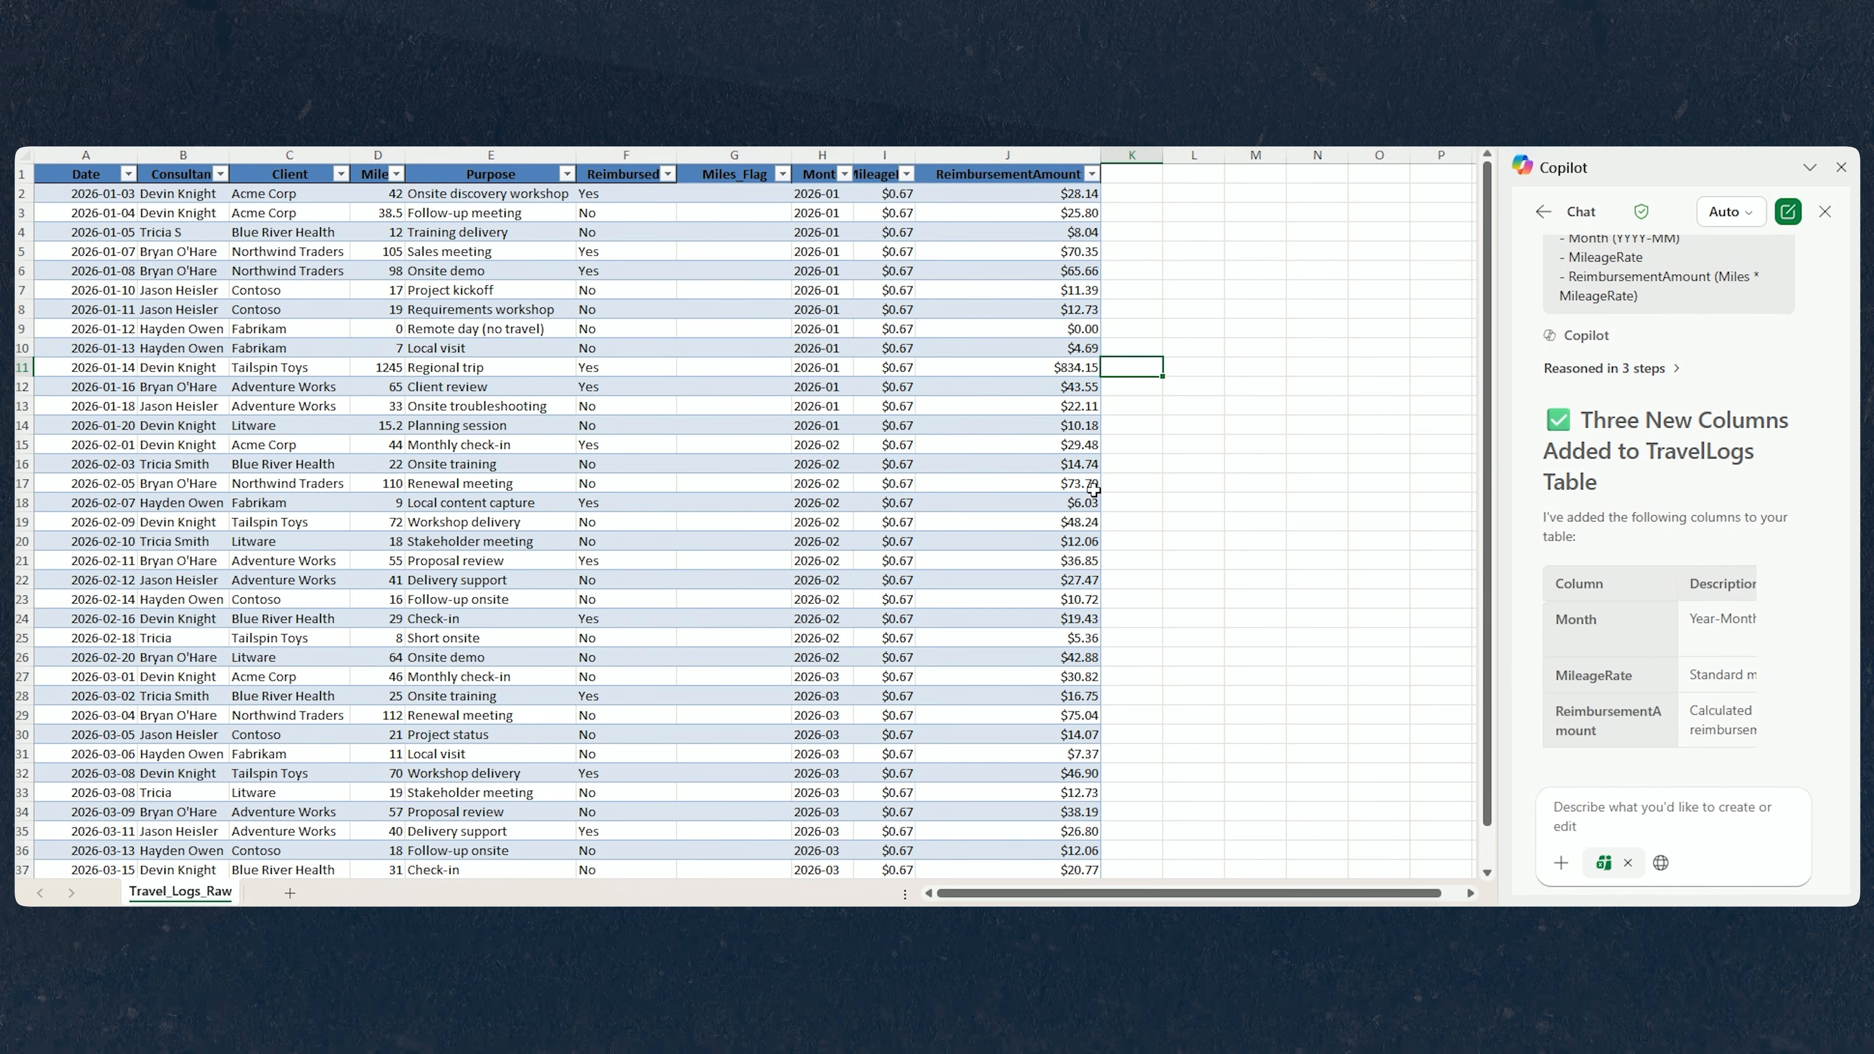
left_click(1088, 502)
left_click_drag(1101, 155, 1075, 191)
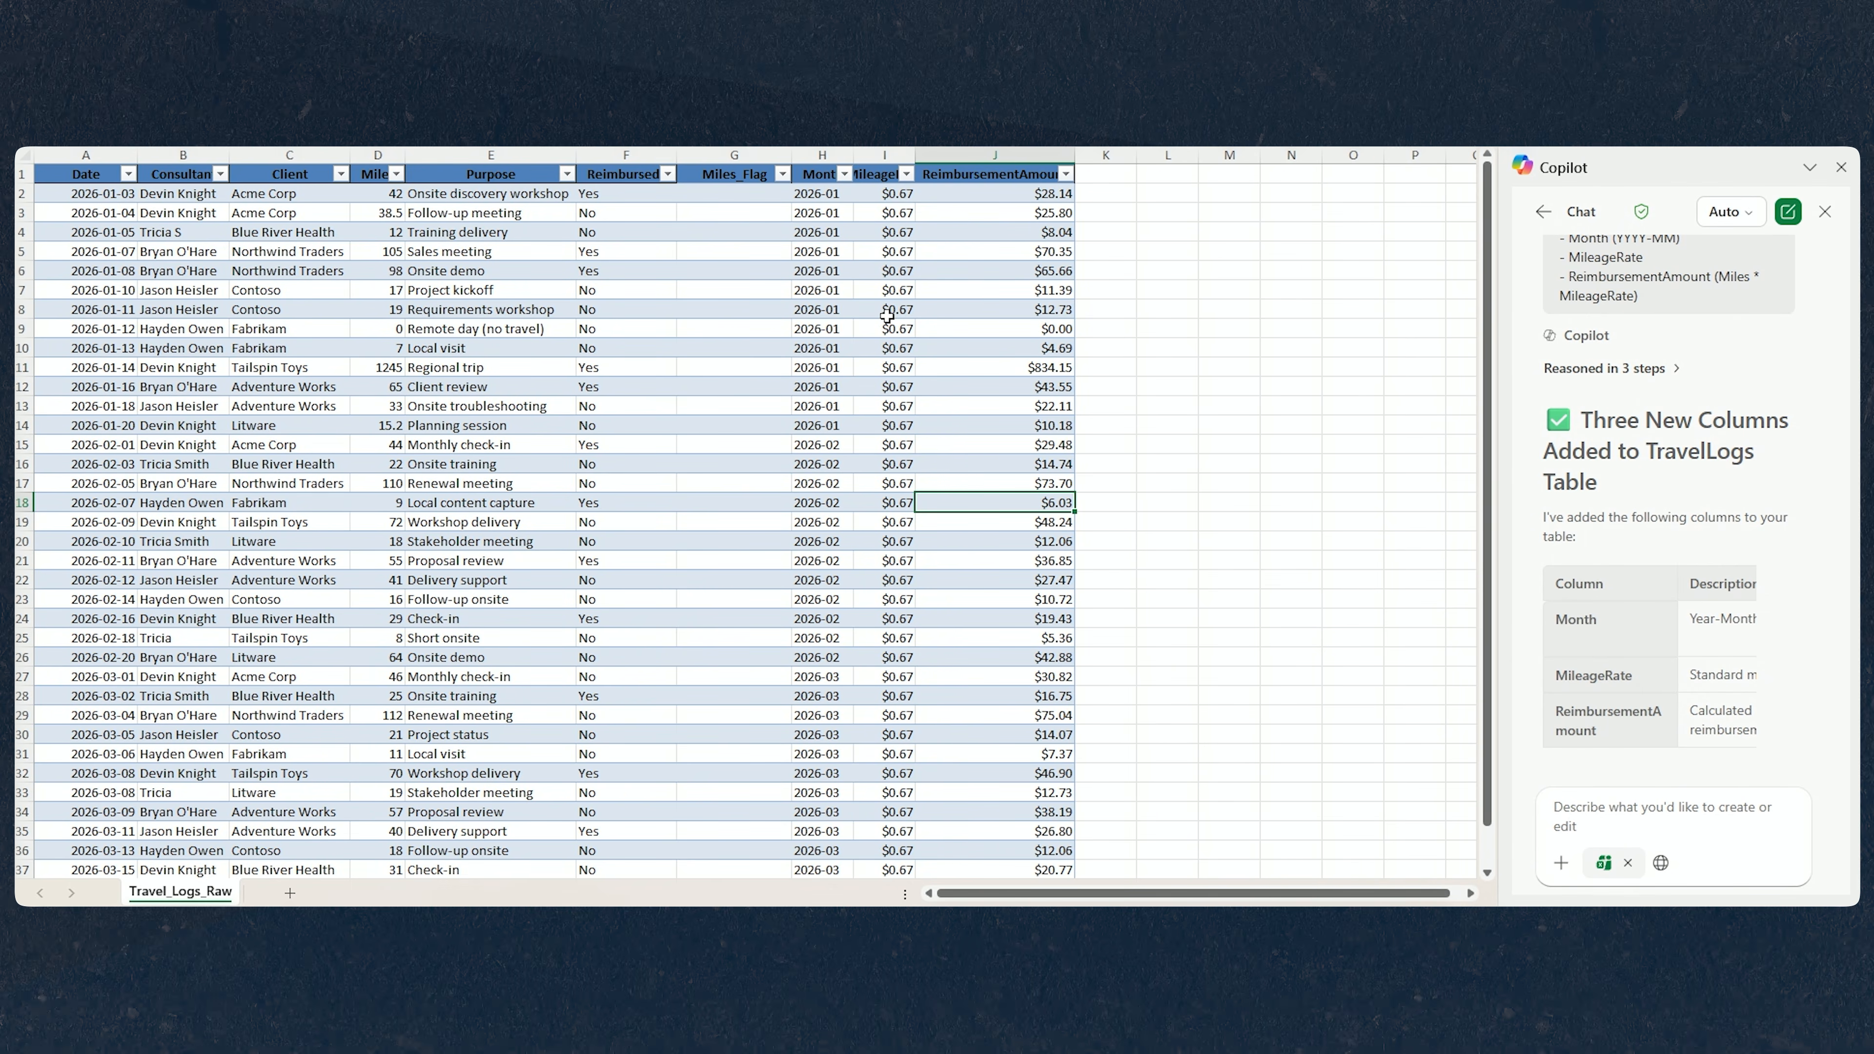
left_click(822, 176)
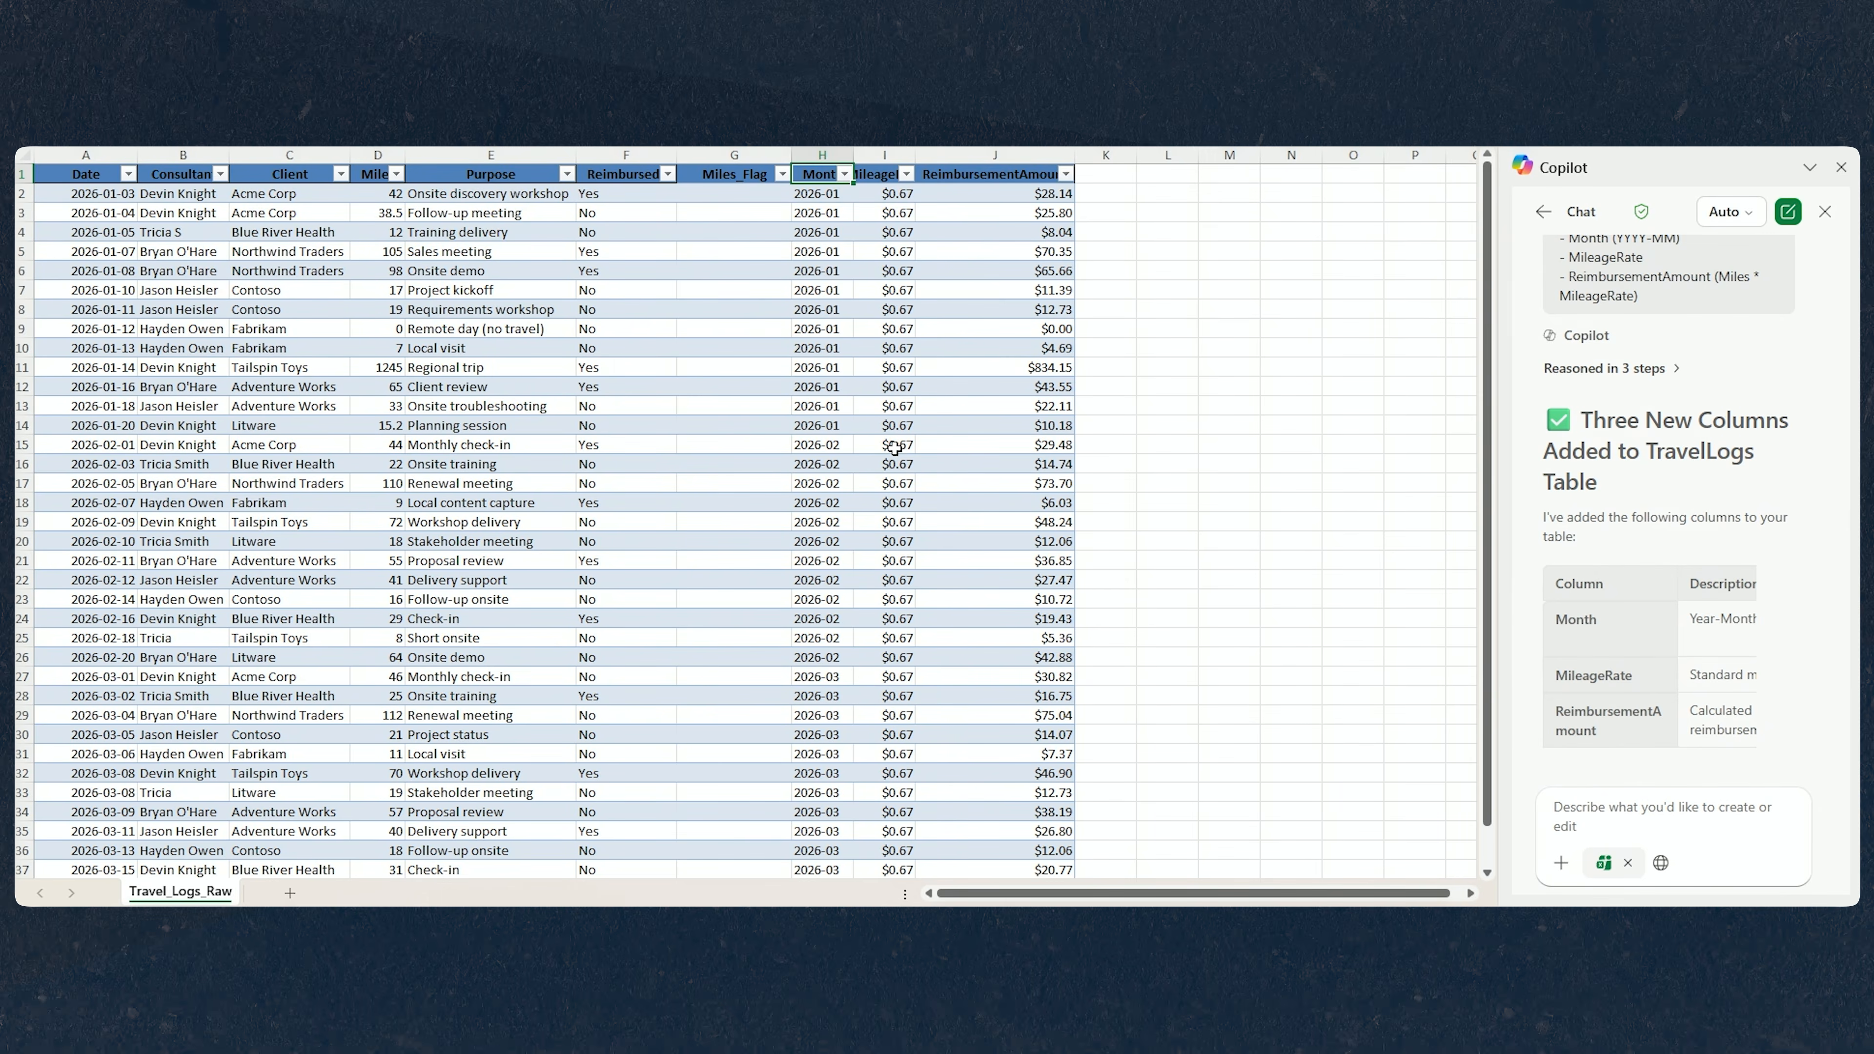
Ask Copilot to create a Reimbursement_Summary sheet with total reimbursement by Consultant, by Client and by Month.
left_click(1651, 812)
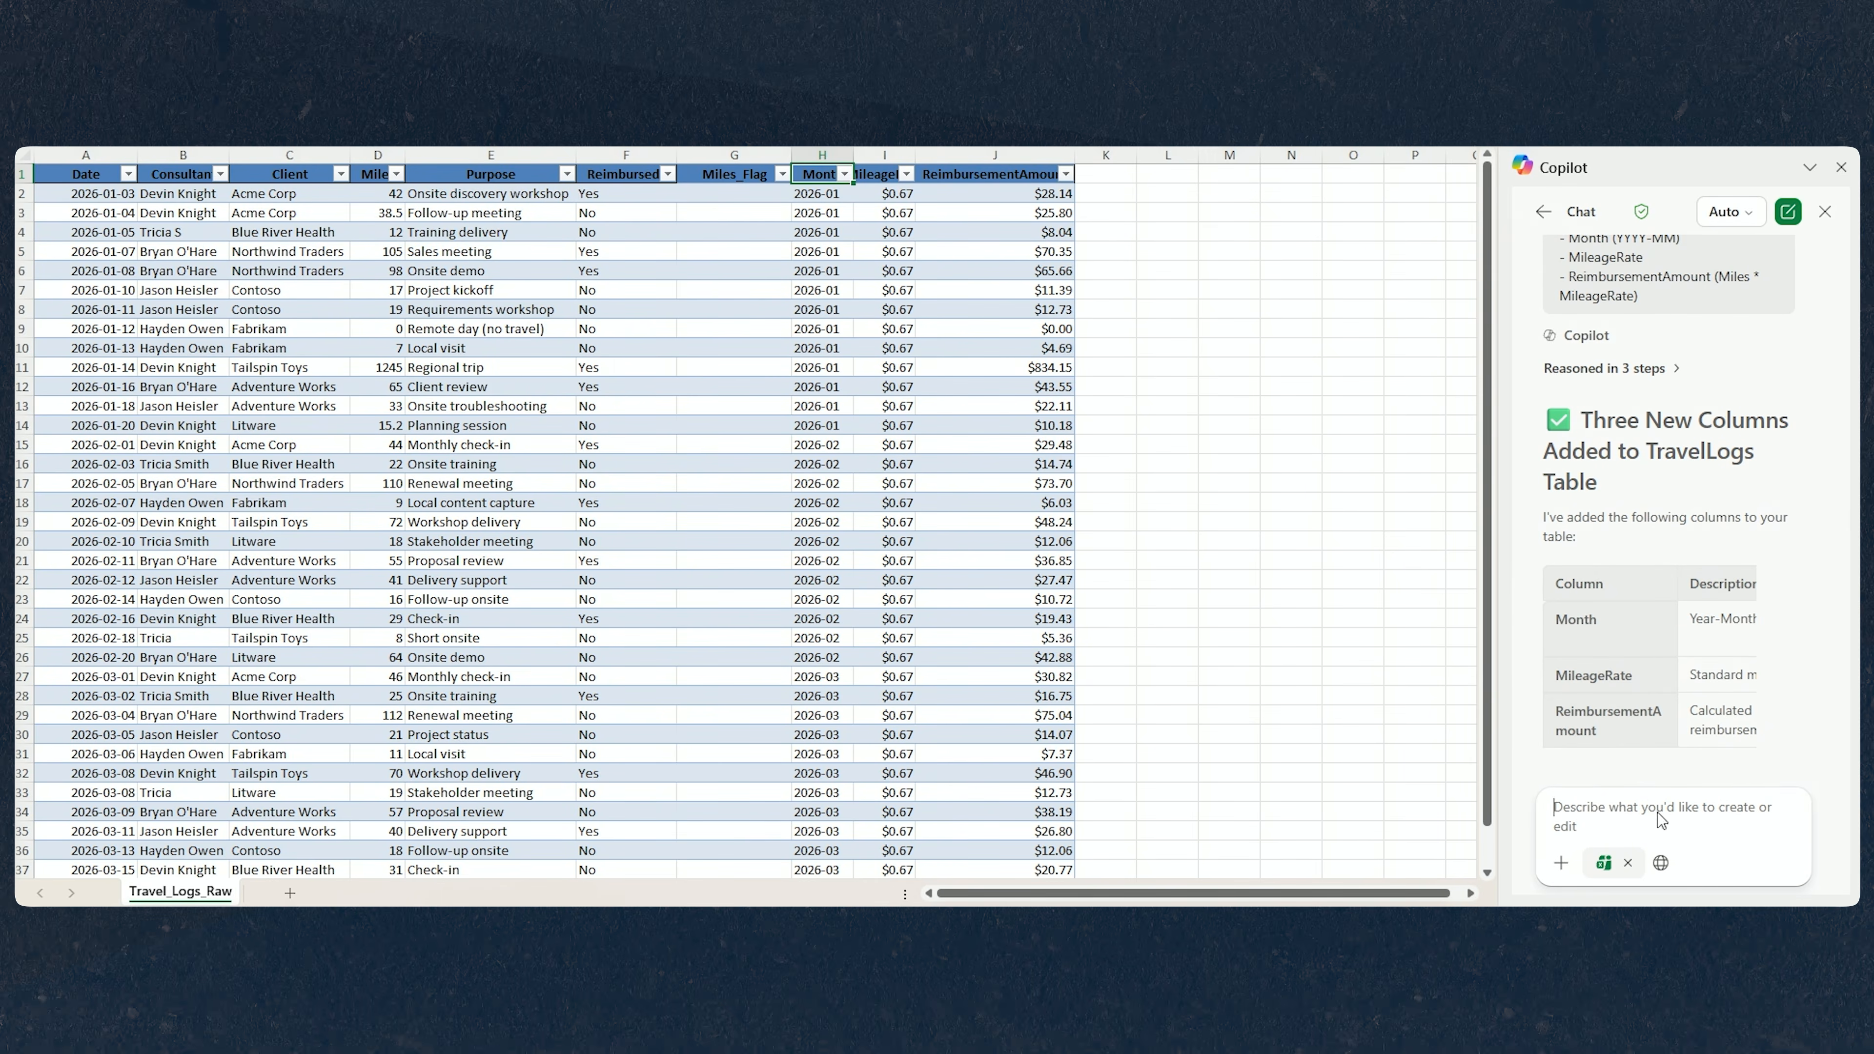
type("Create a new sheet named Reimbursement_Summary with:  - Total reimbursement by Consultant  - Total reimbursement by Client  - Total reimbursement by Month")
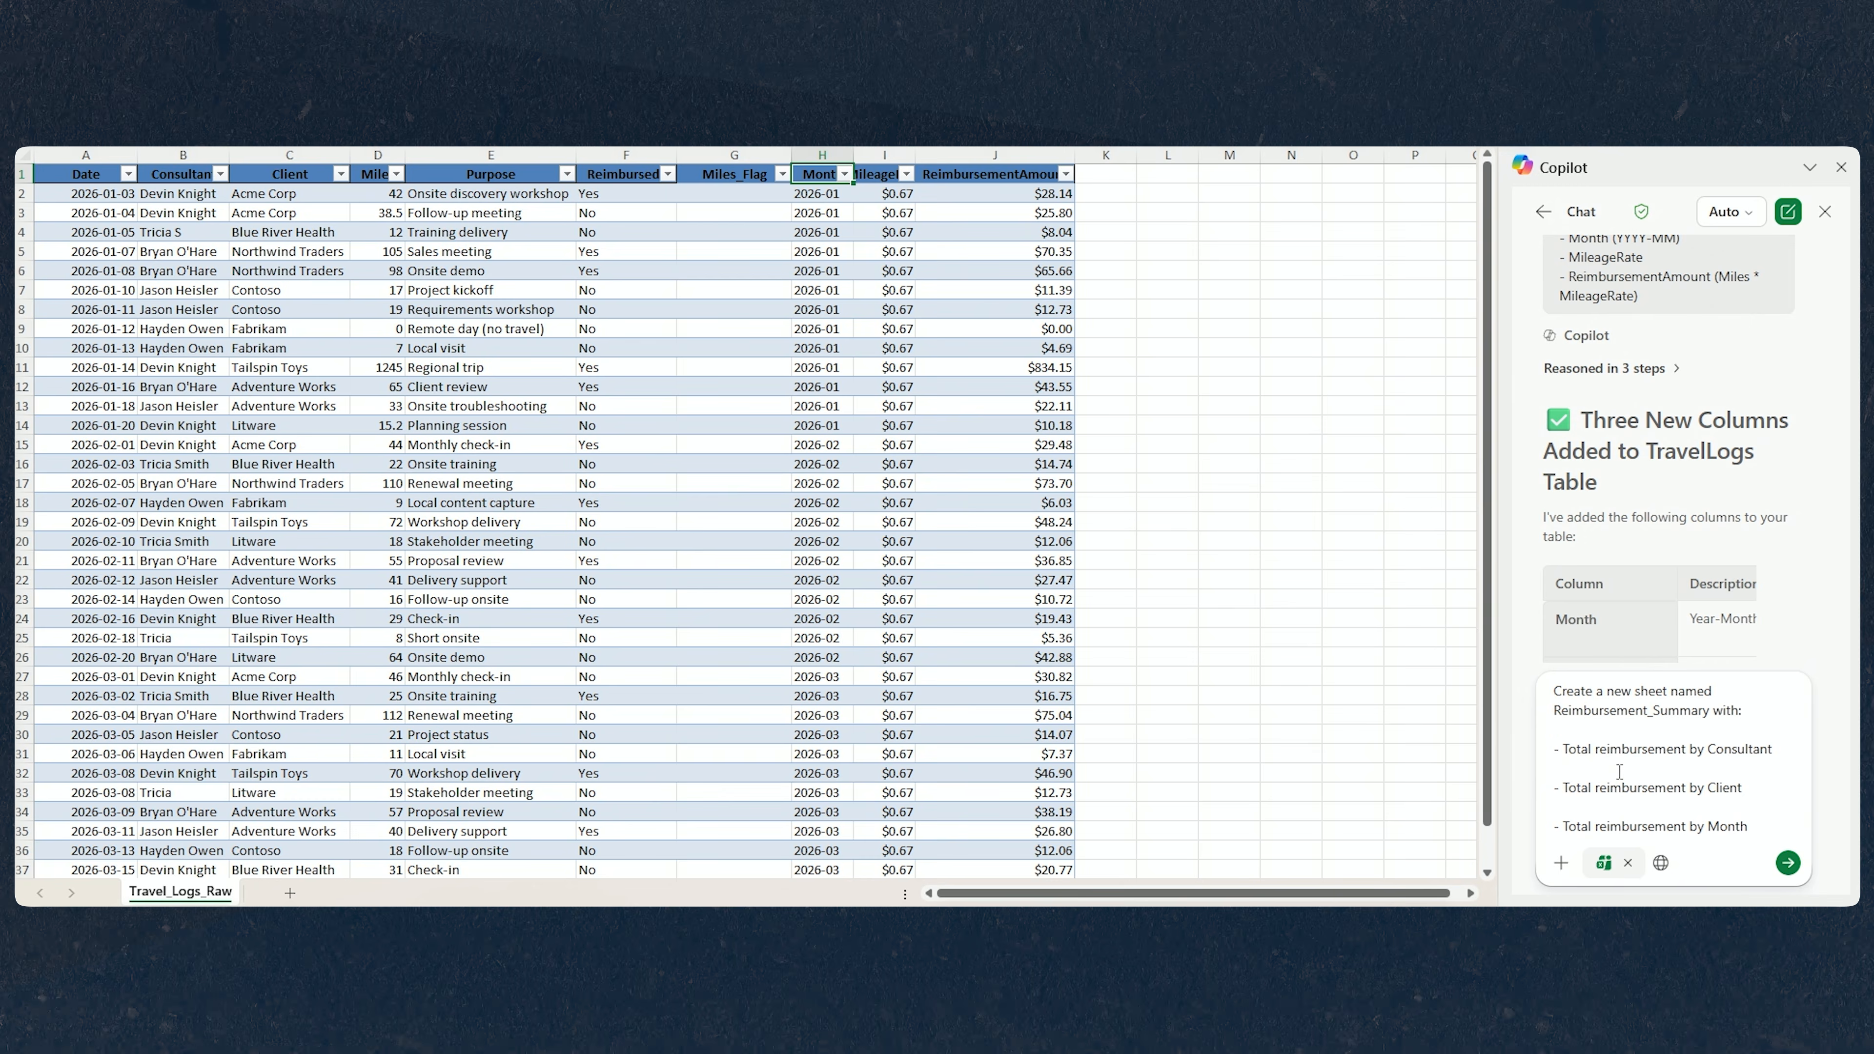
left_click(1620, 771)
key("Delete")
left_click(1614, 804)
key("Delete")
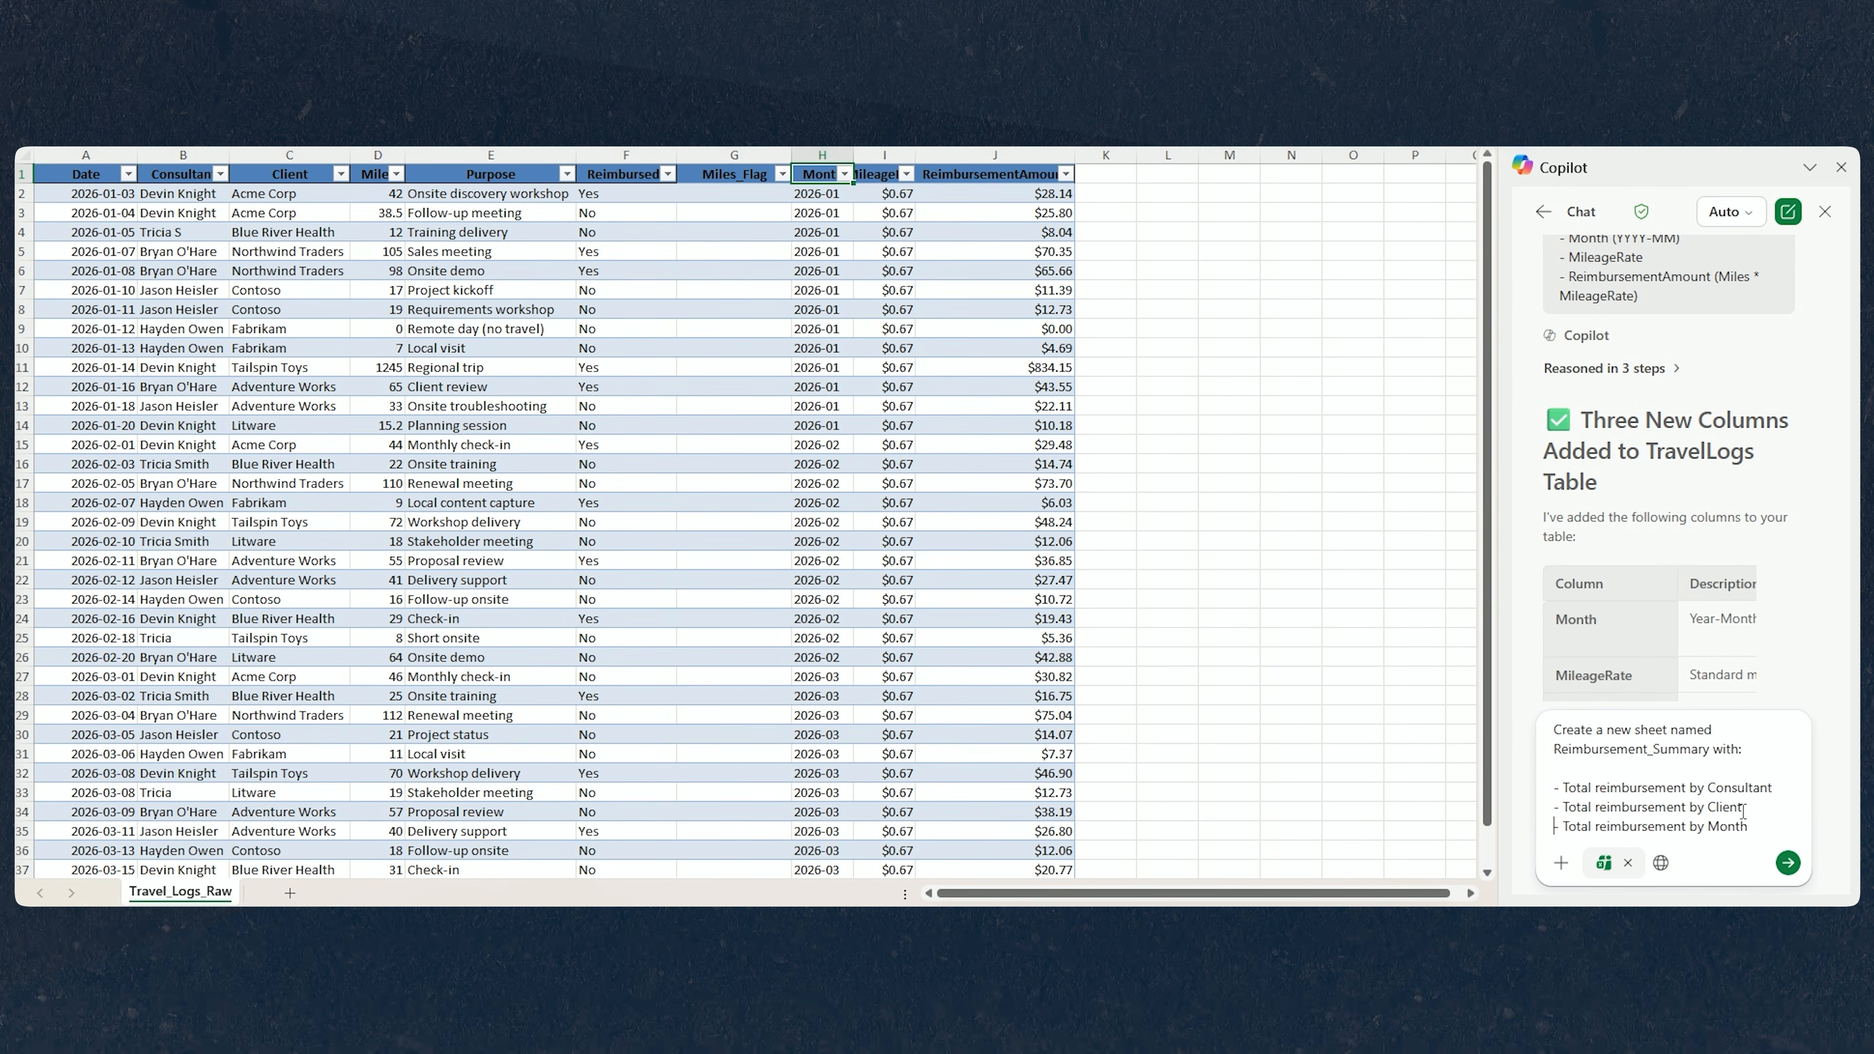
left_click(1790, 866)
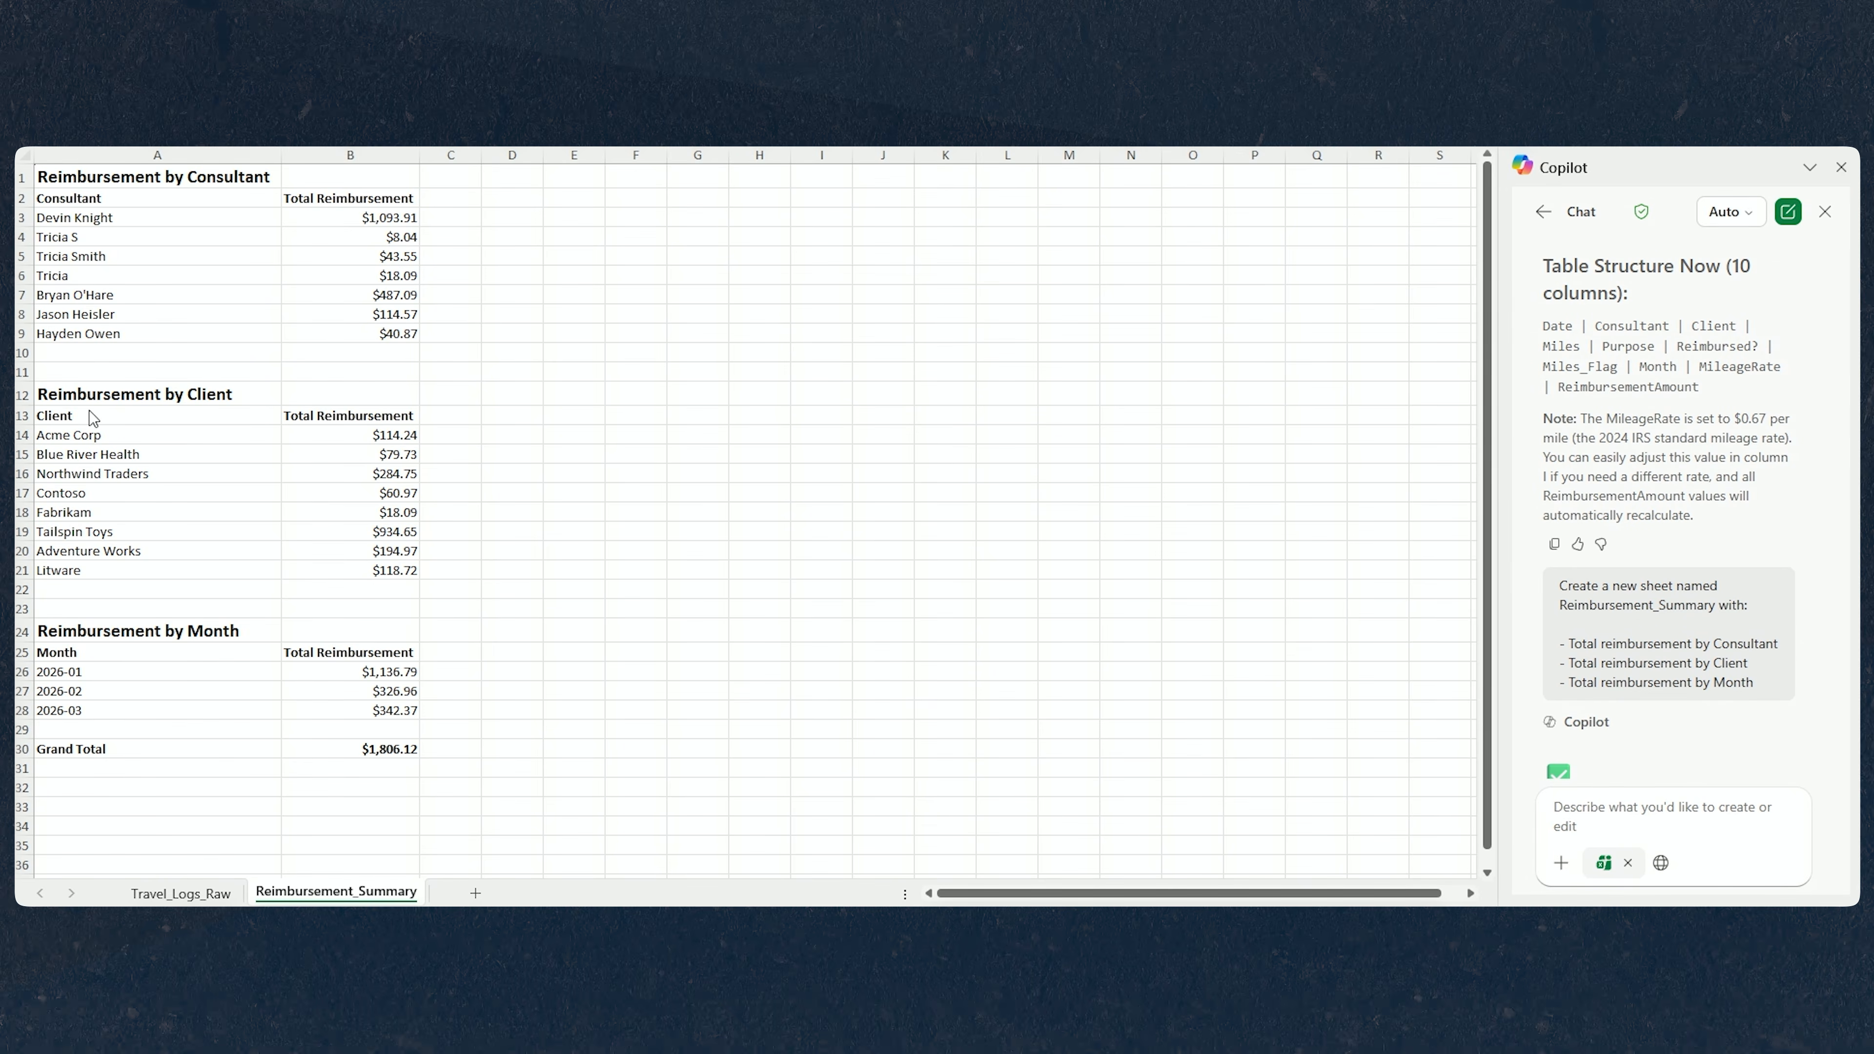
left_click(89, 274)
left_click(104, 271)
left_click(102, 237)
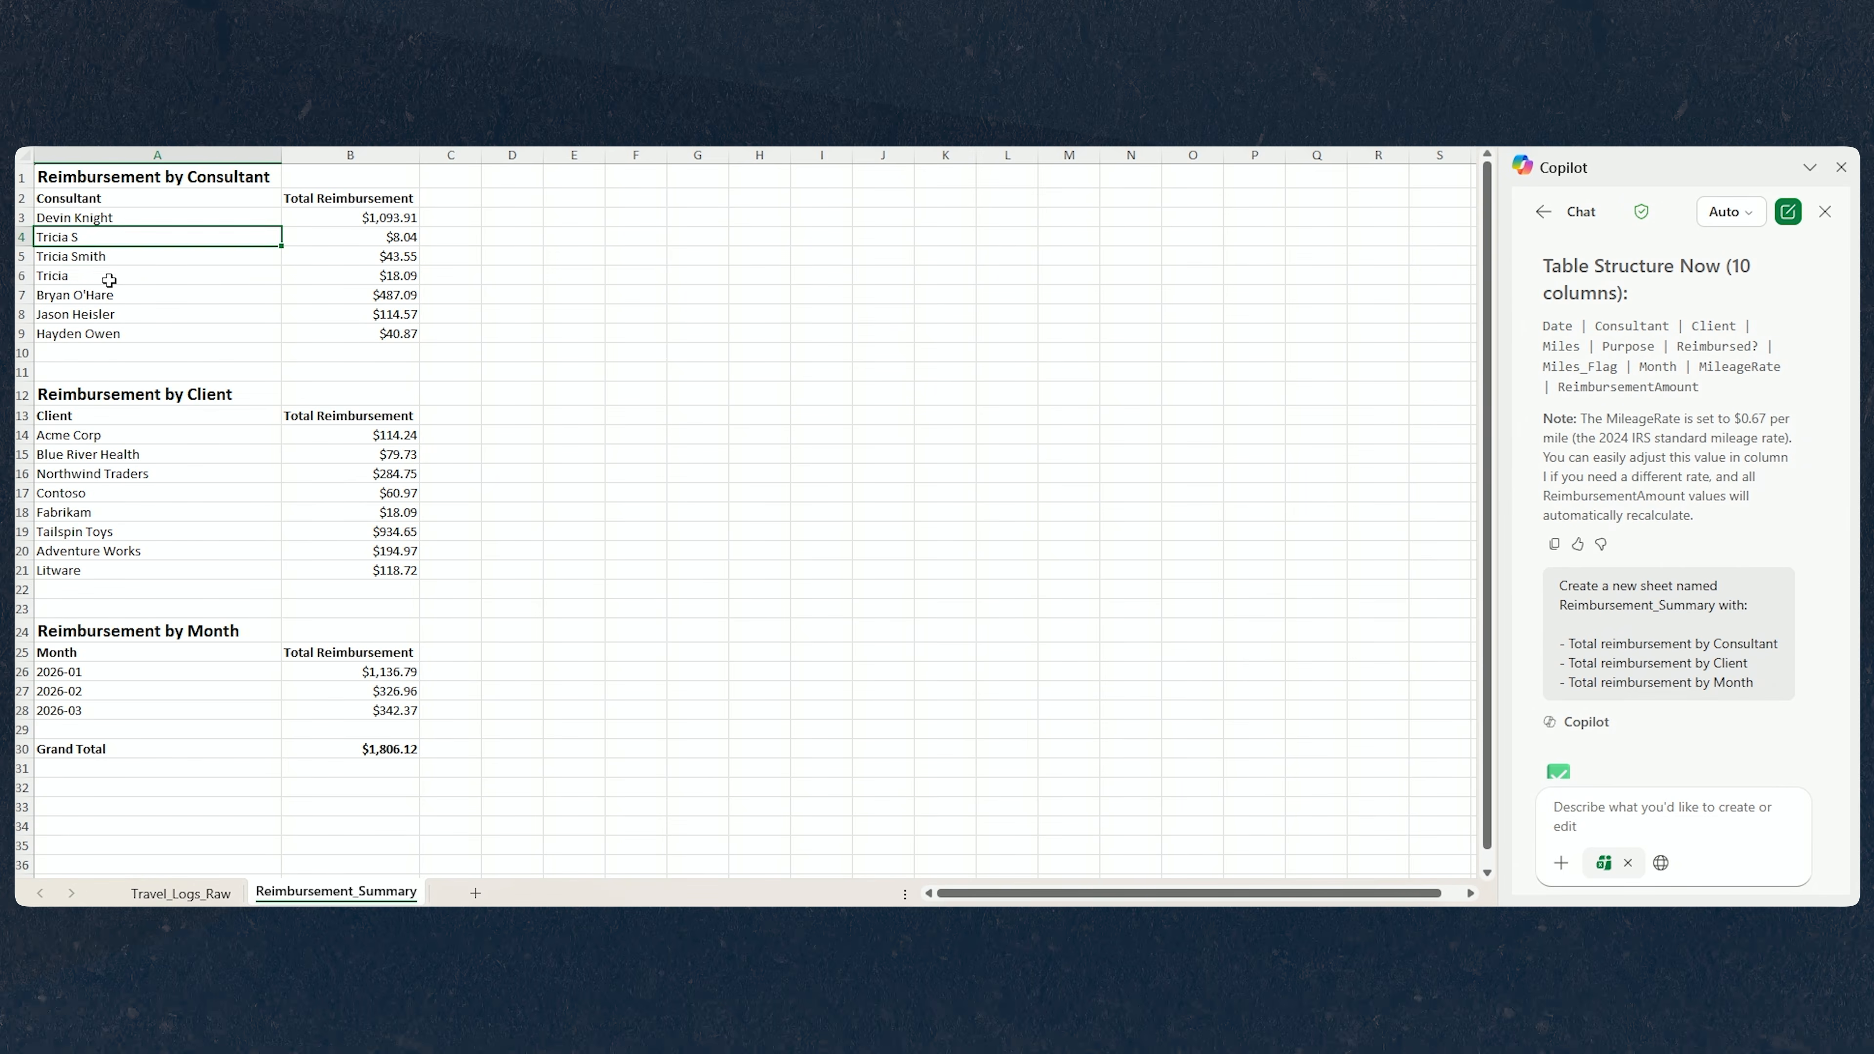
left_click(108, 278)
left_click_drag(111, 238, 112, 274)
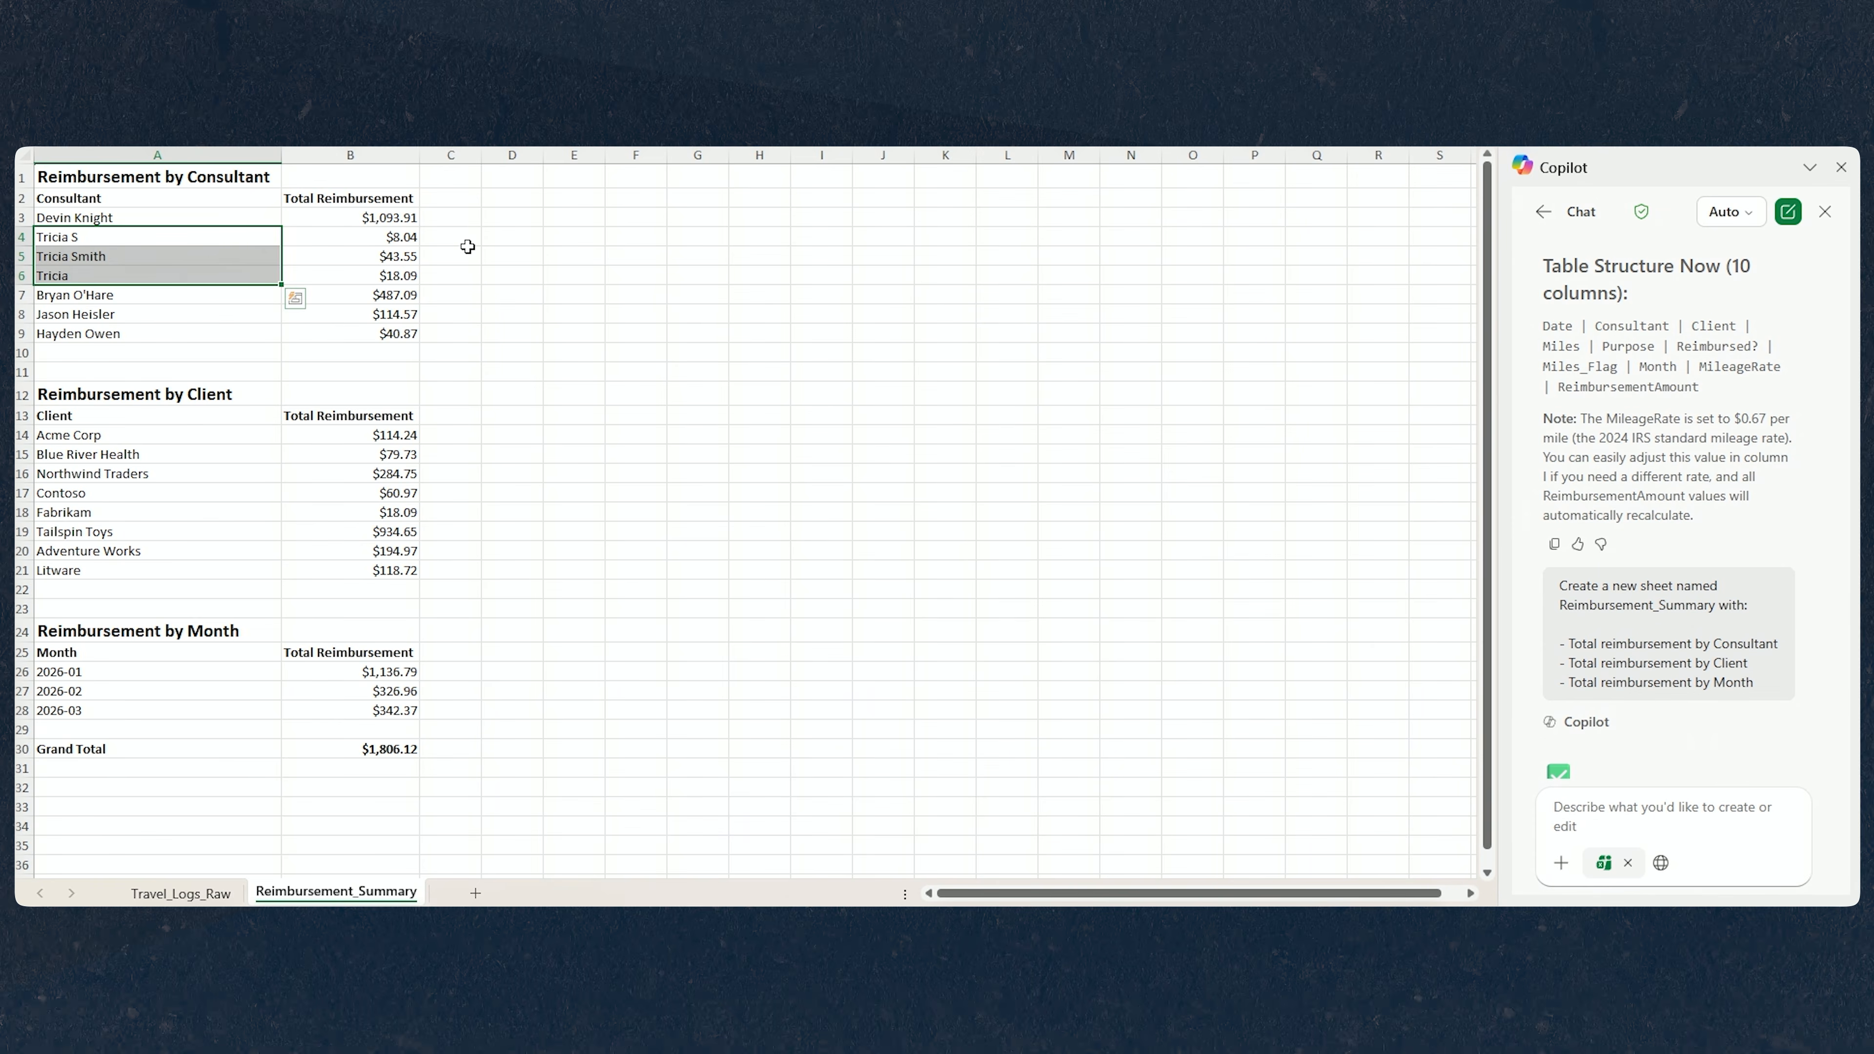
left_click_drag(469, 249, 469, 245)
left_click(486, 287)
Ask Copilot to make the summary sheet look clean and readable with basic formatting and filters.
left_click(1574, 818)
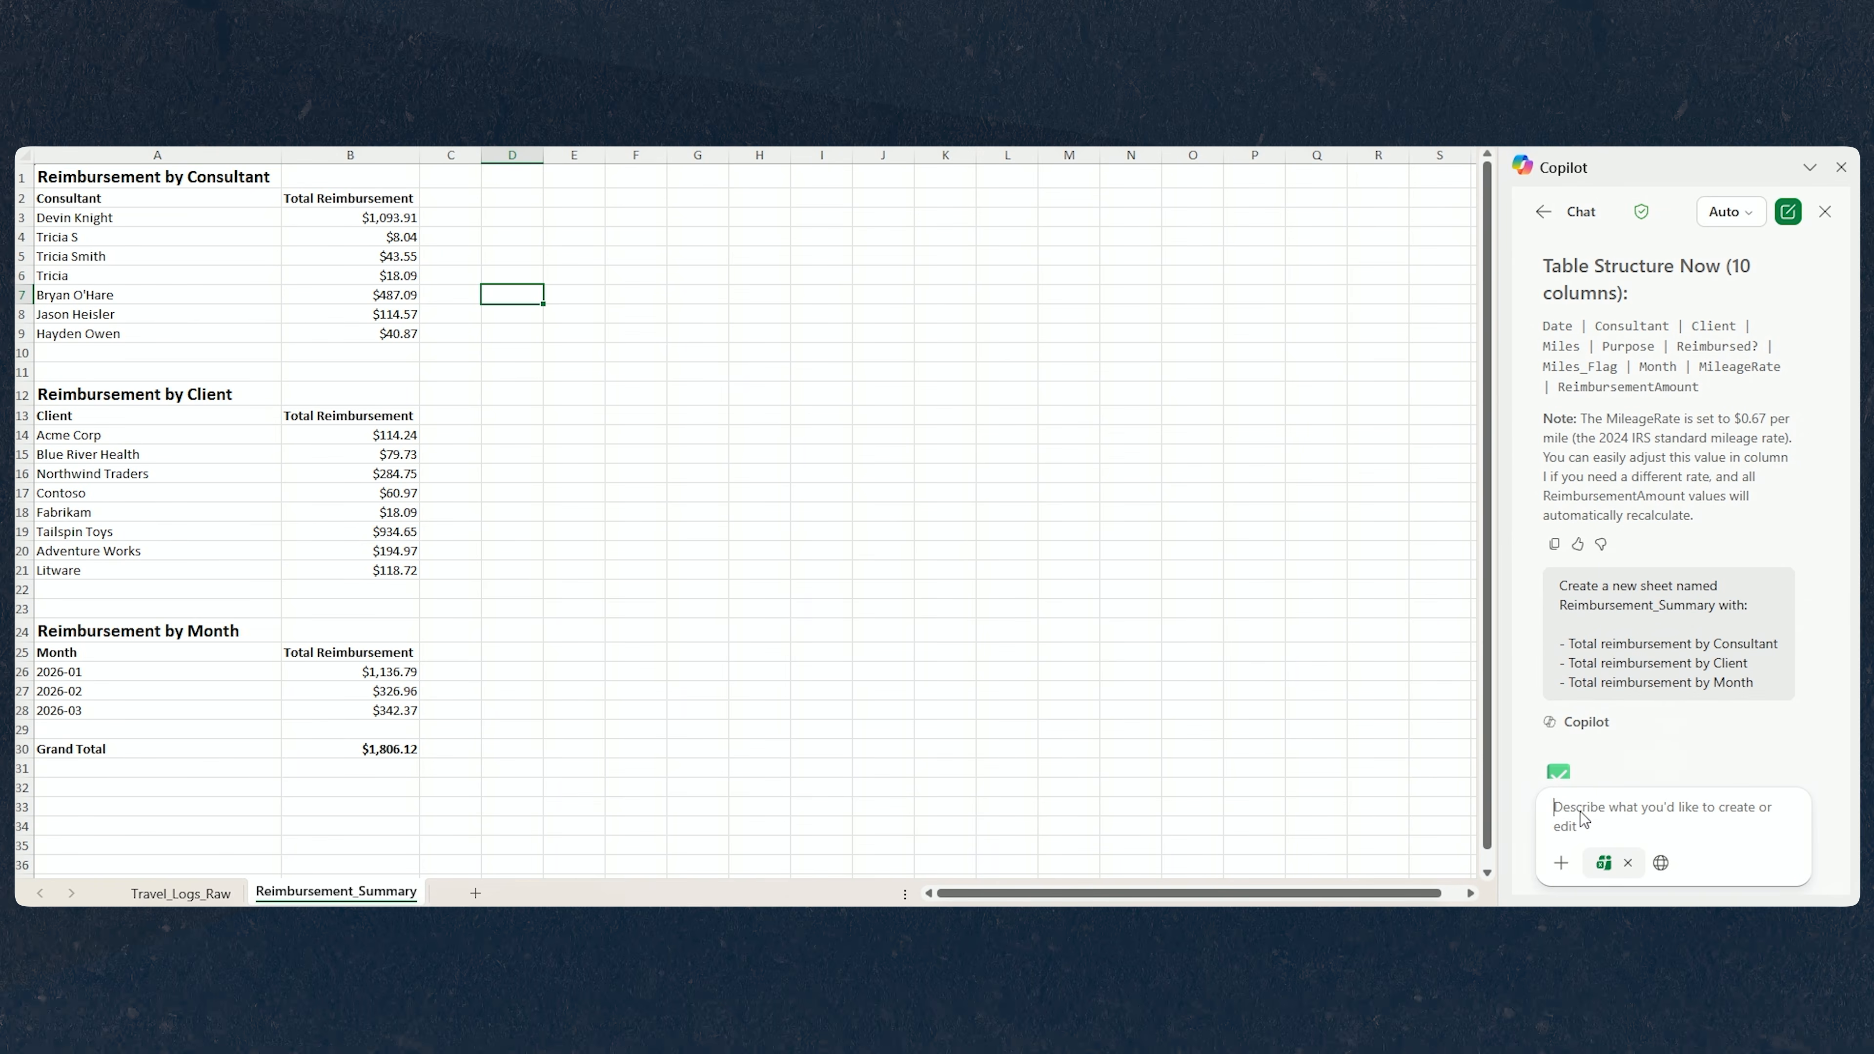
type("Make it look clean and readable with basic formatting and filters.")
scroll(1697, 735, "down", 10)
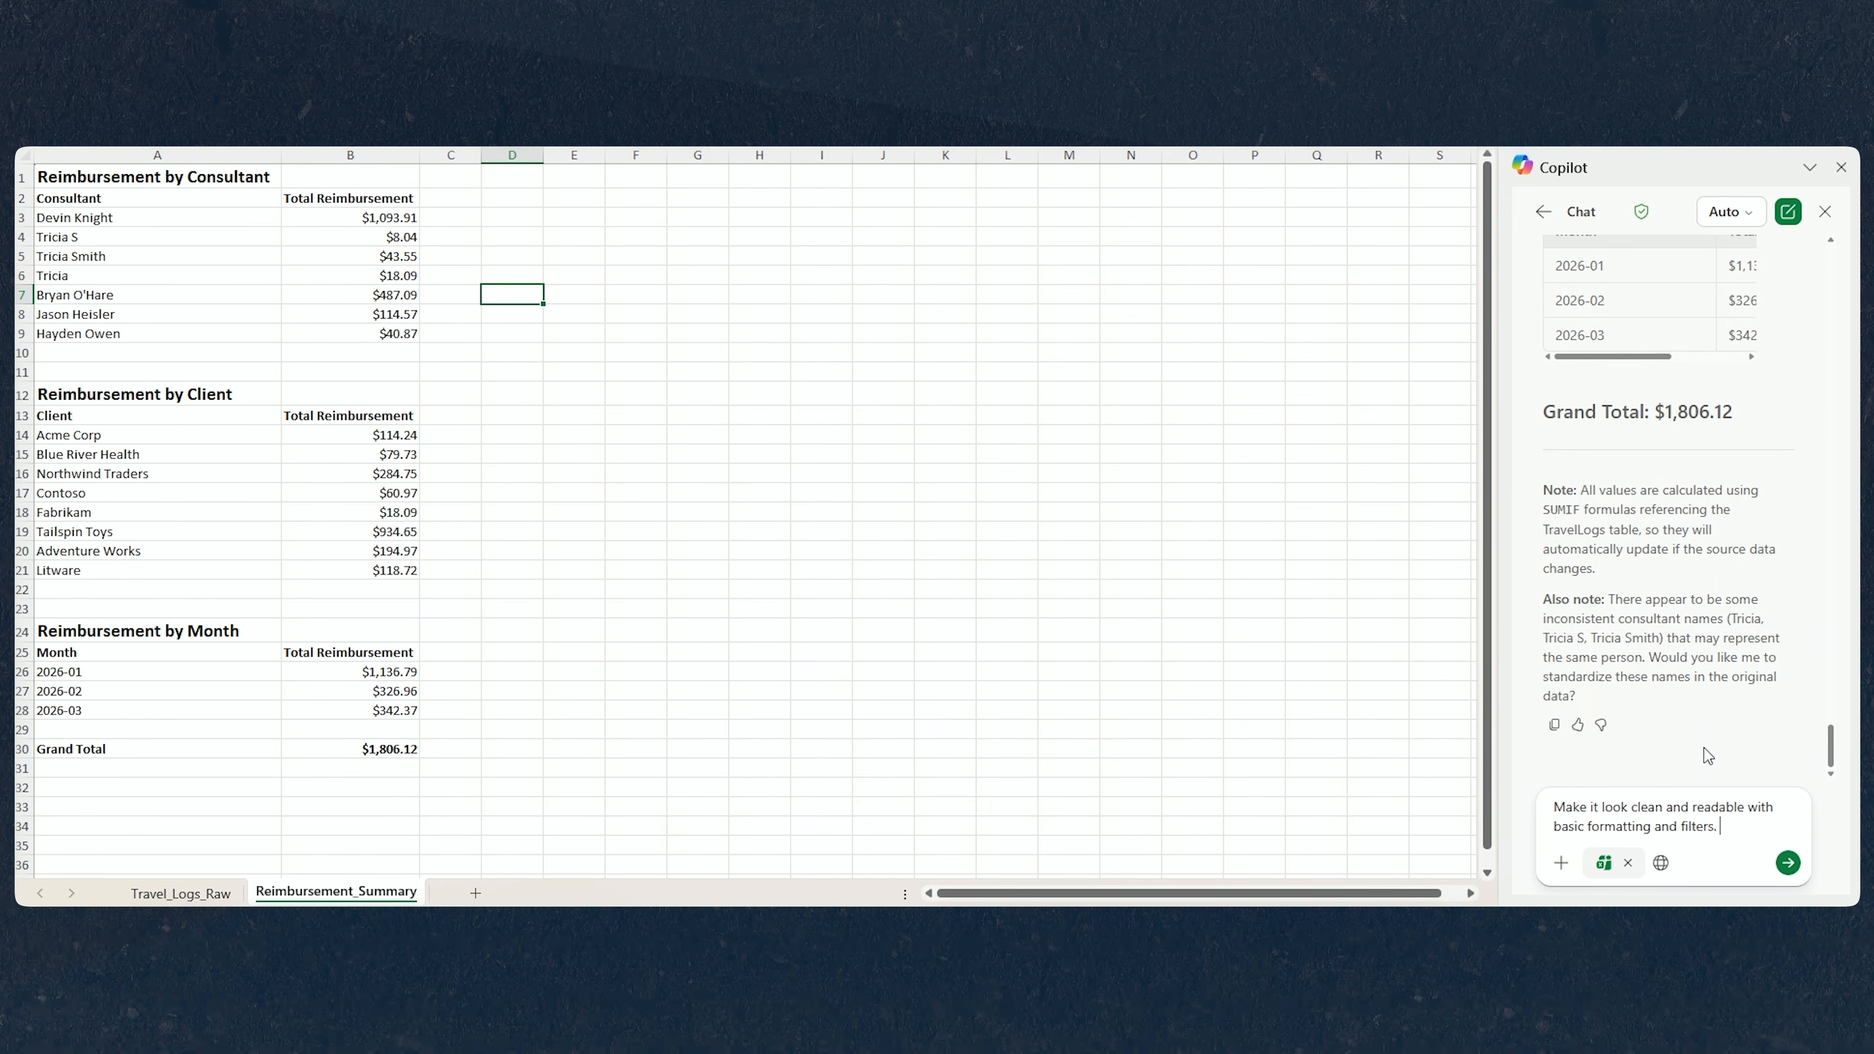
left_click(1785, 864)
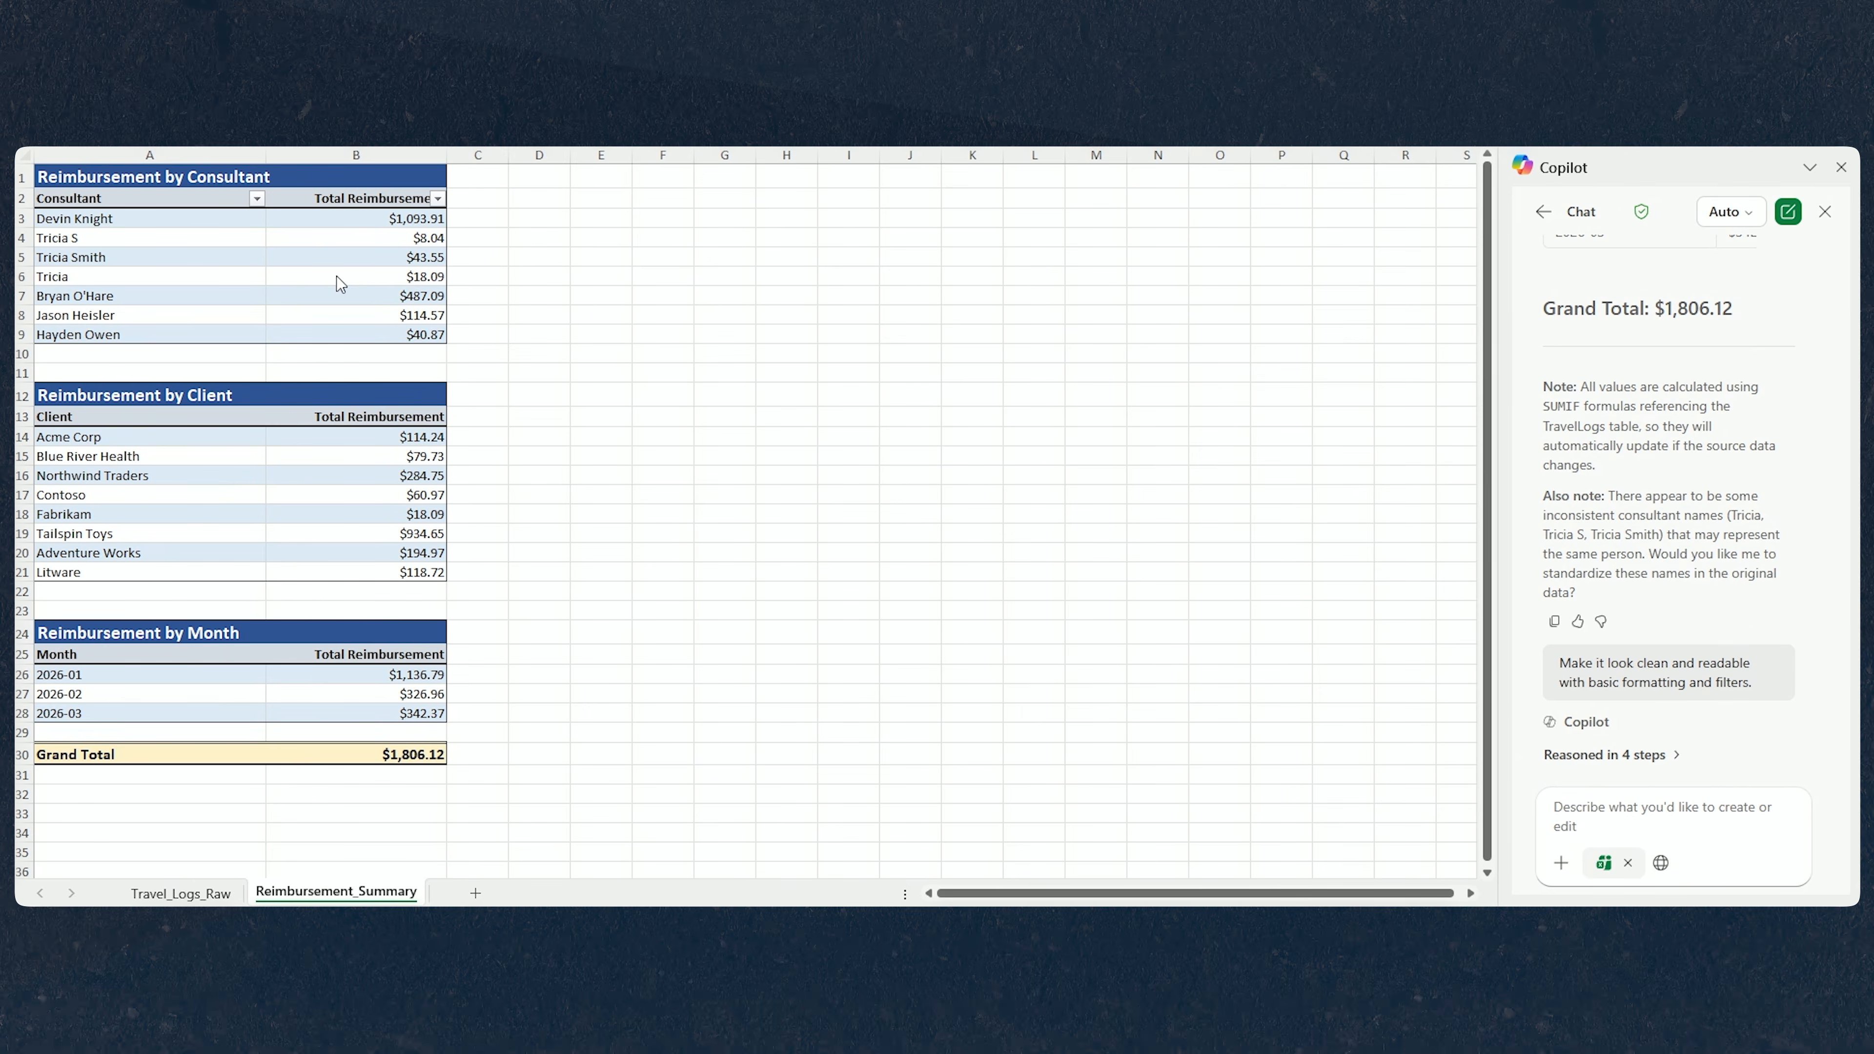
Read Copilot's formatting summary and rate the reply with a thumbs-up.
scroll(1699, 673, "down", 10)
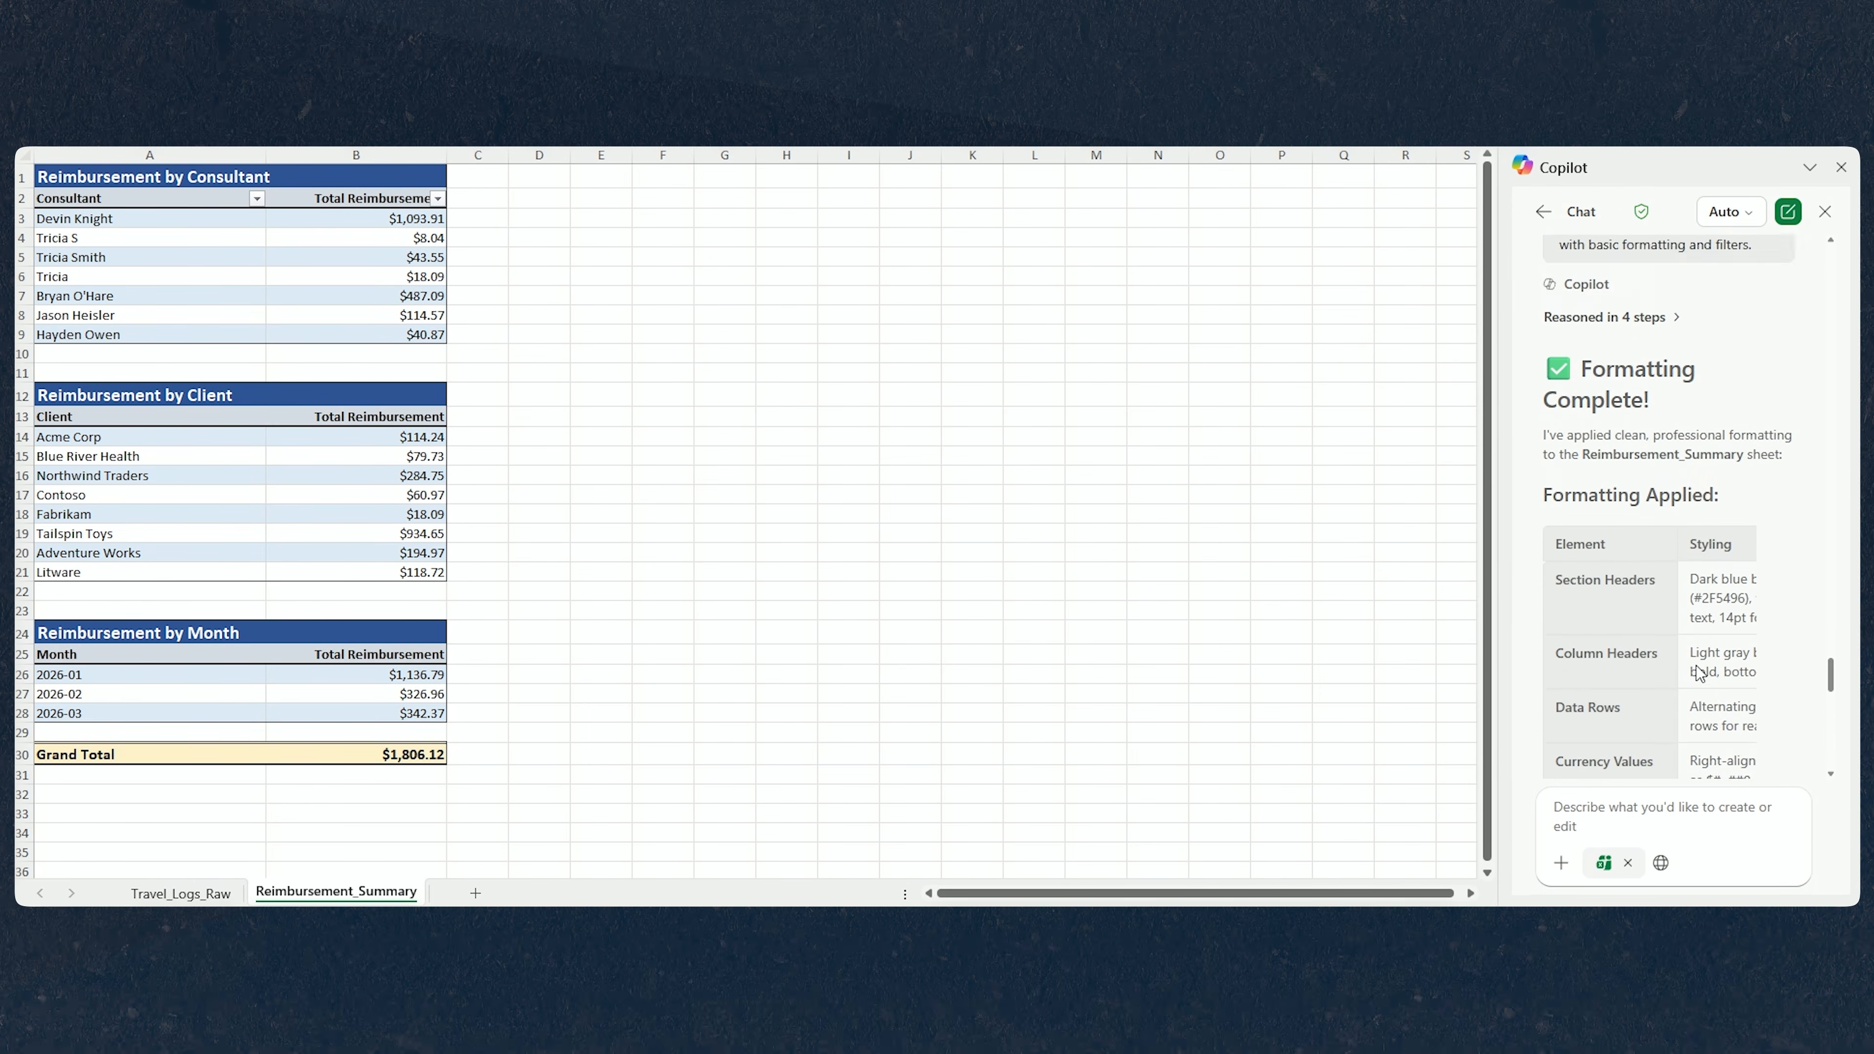
scroll(1700, 673, "down", 8)
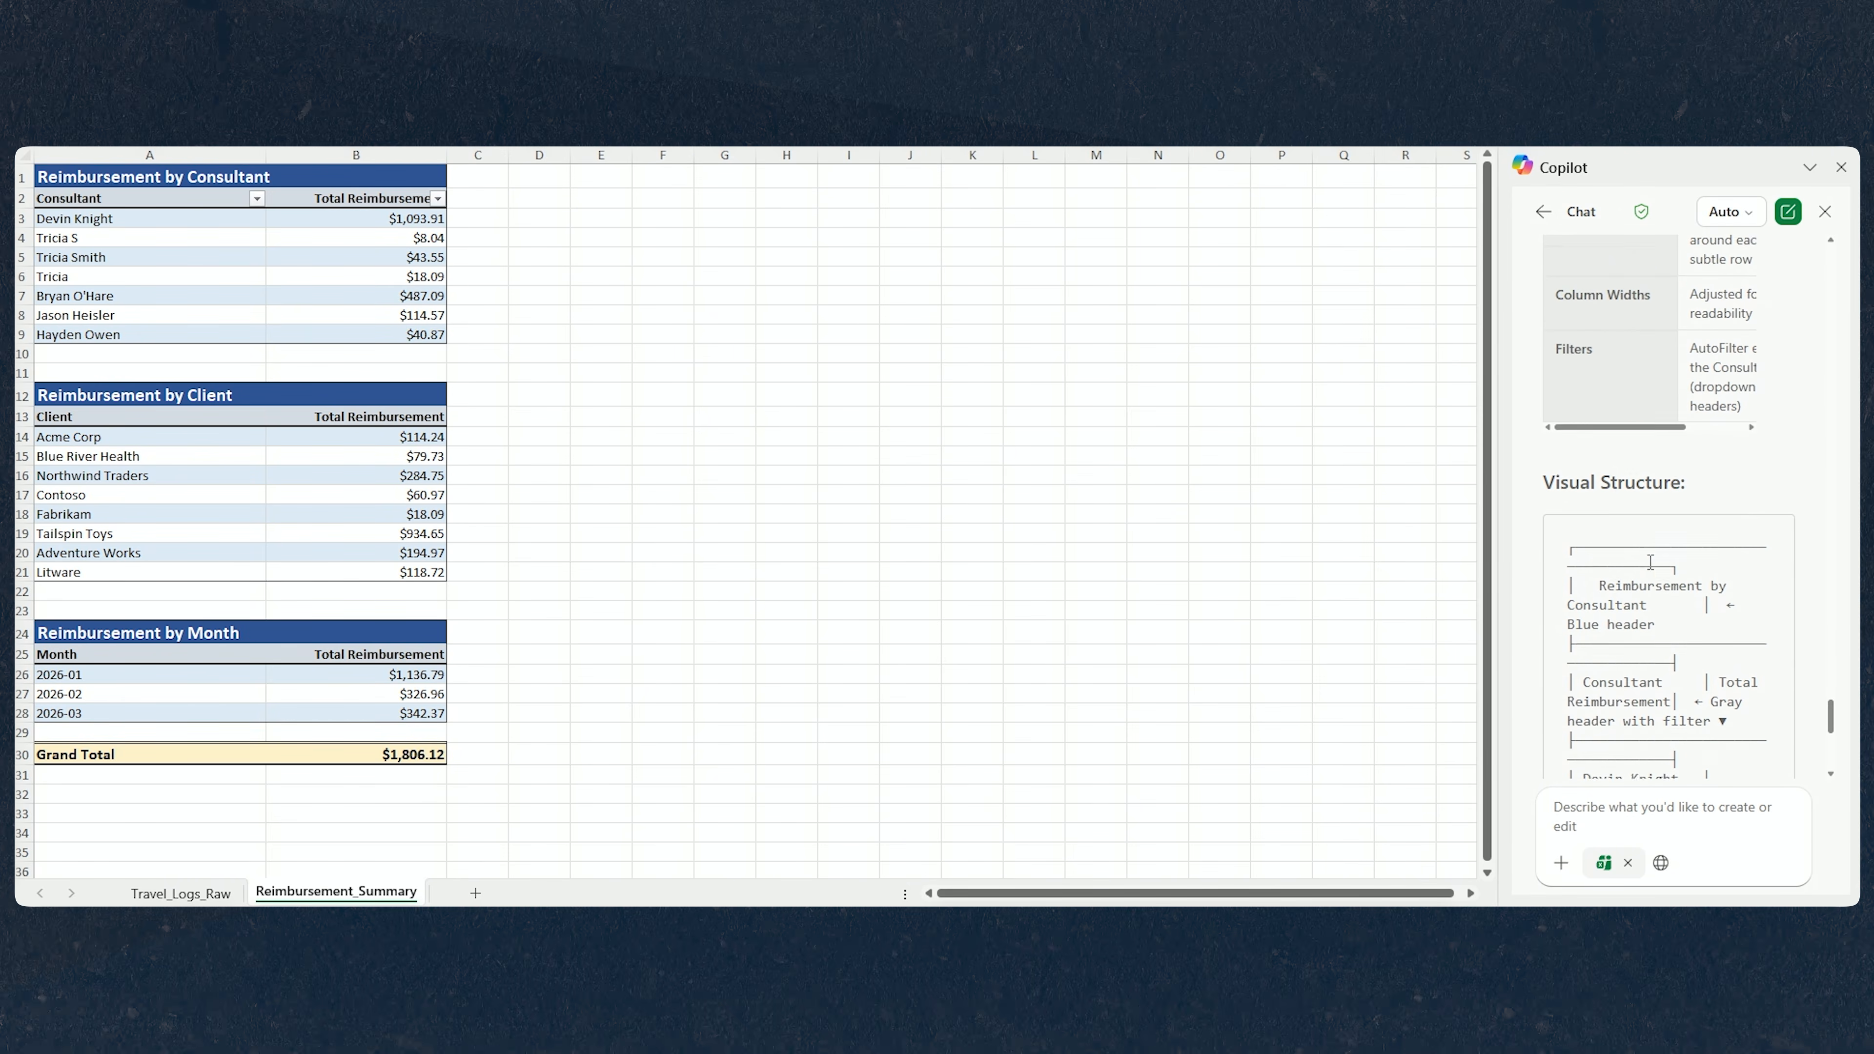
scroll(1660, 569, "down", 1)
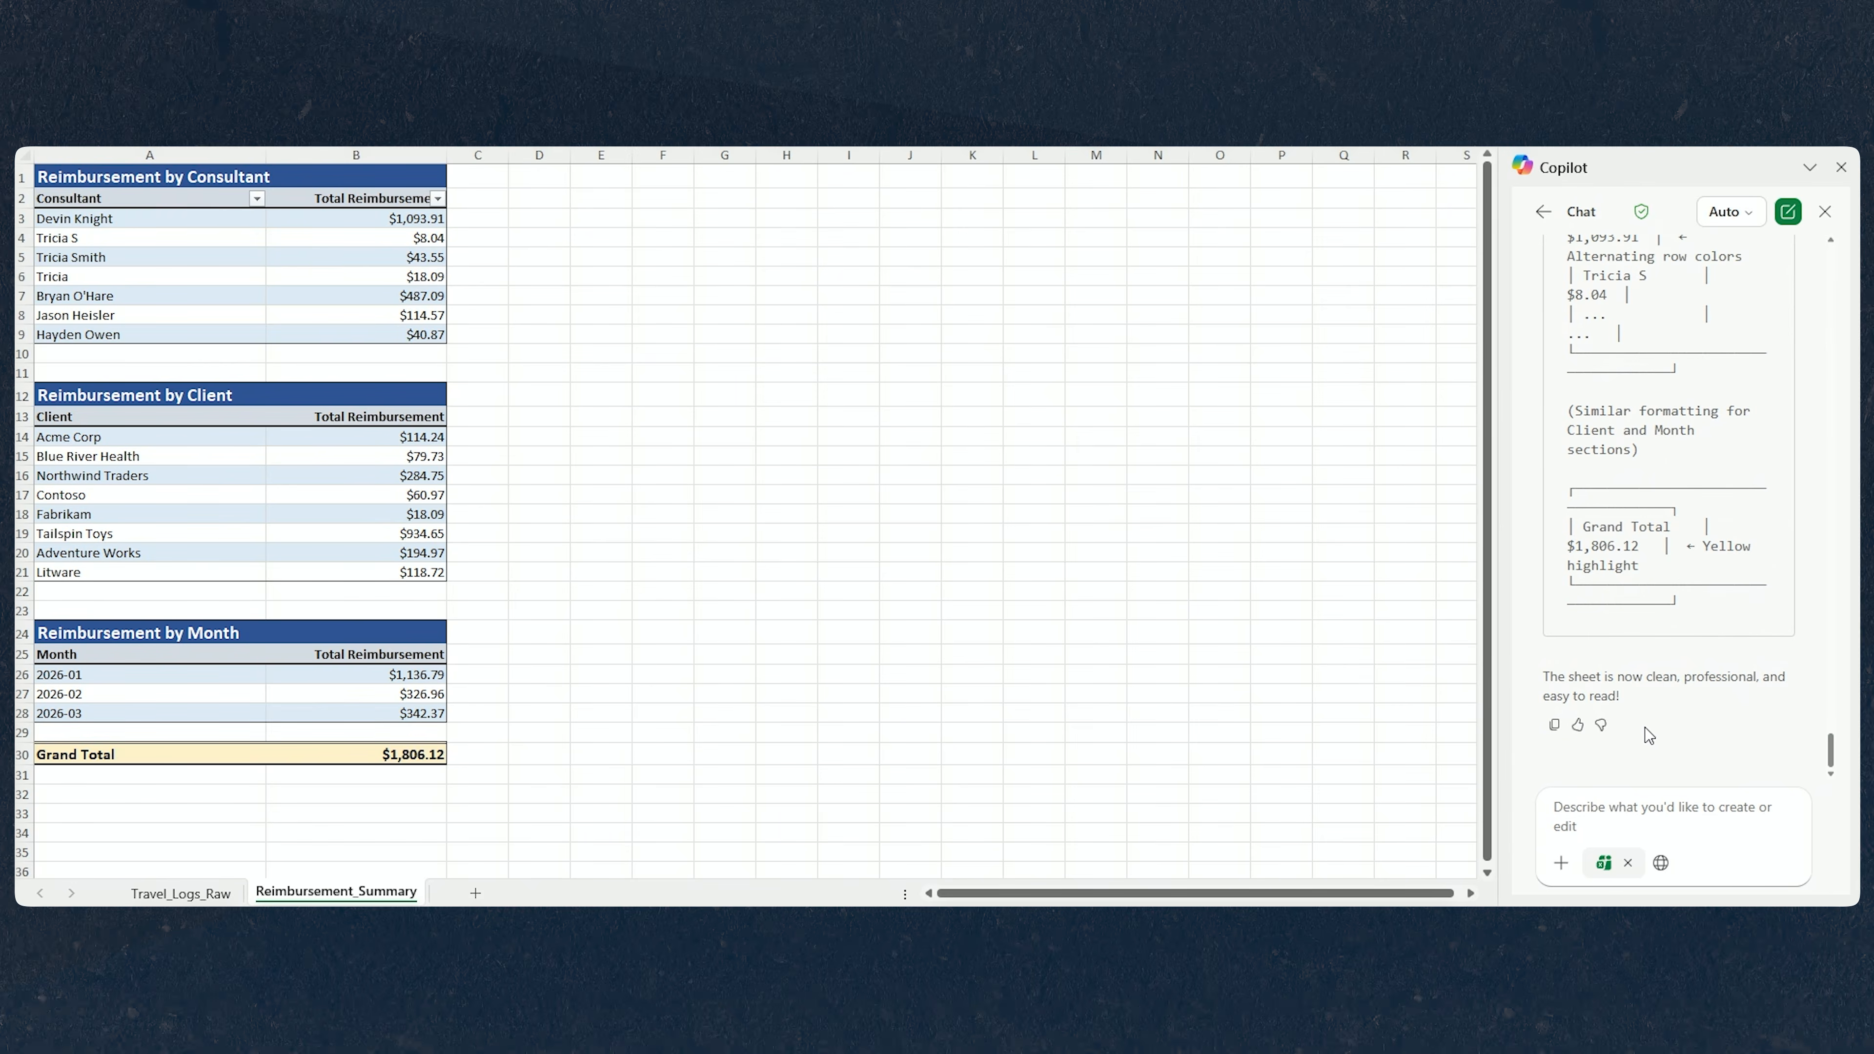
left_click(1576, 726)
Ask Copilot to create a Dashboard sheet with KPI cards, month trend, top clients and consultant charts, slicers, using PivotTables and PivotCharts.
left_click(1626, 808)
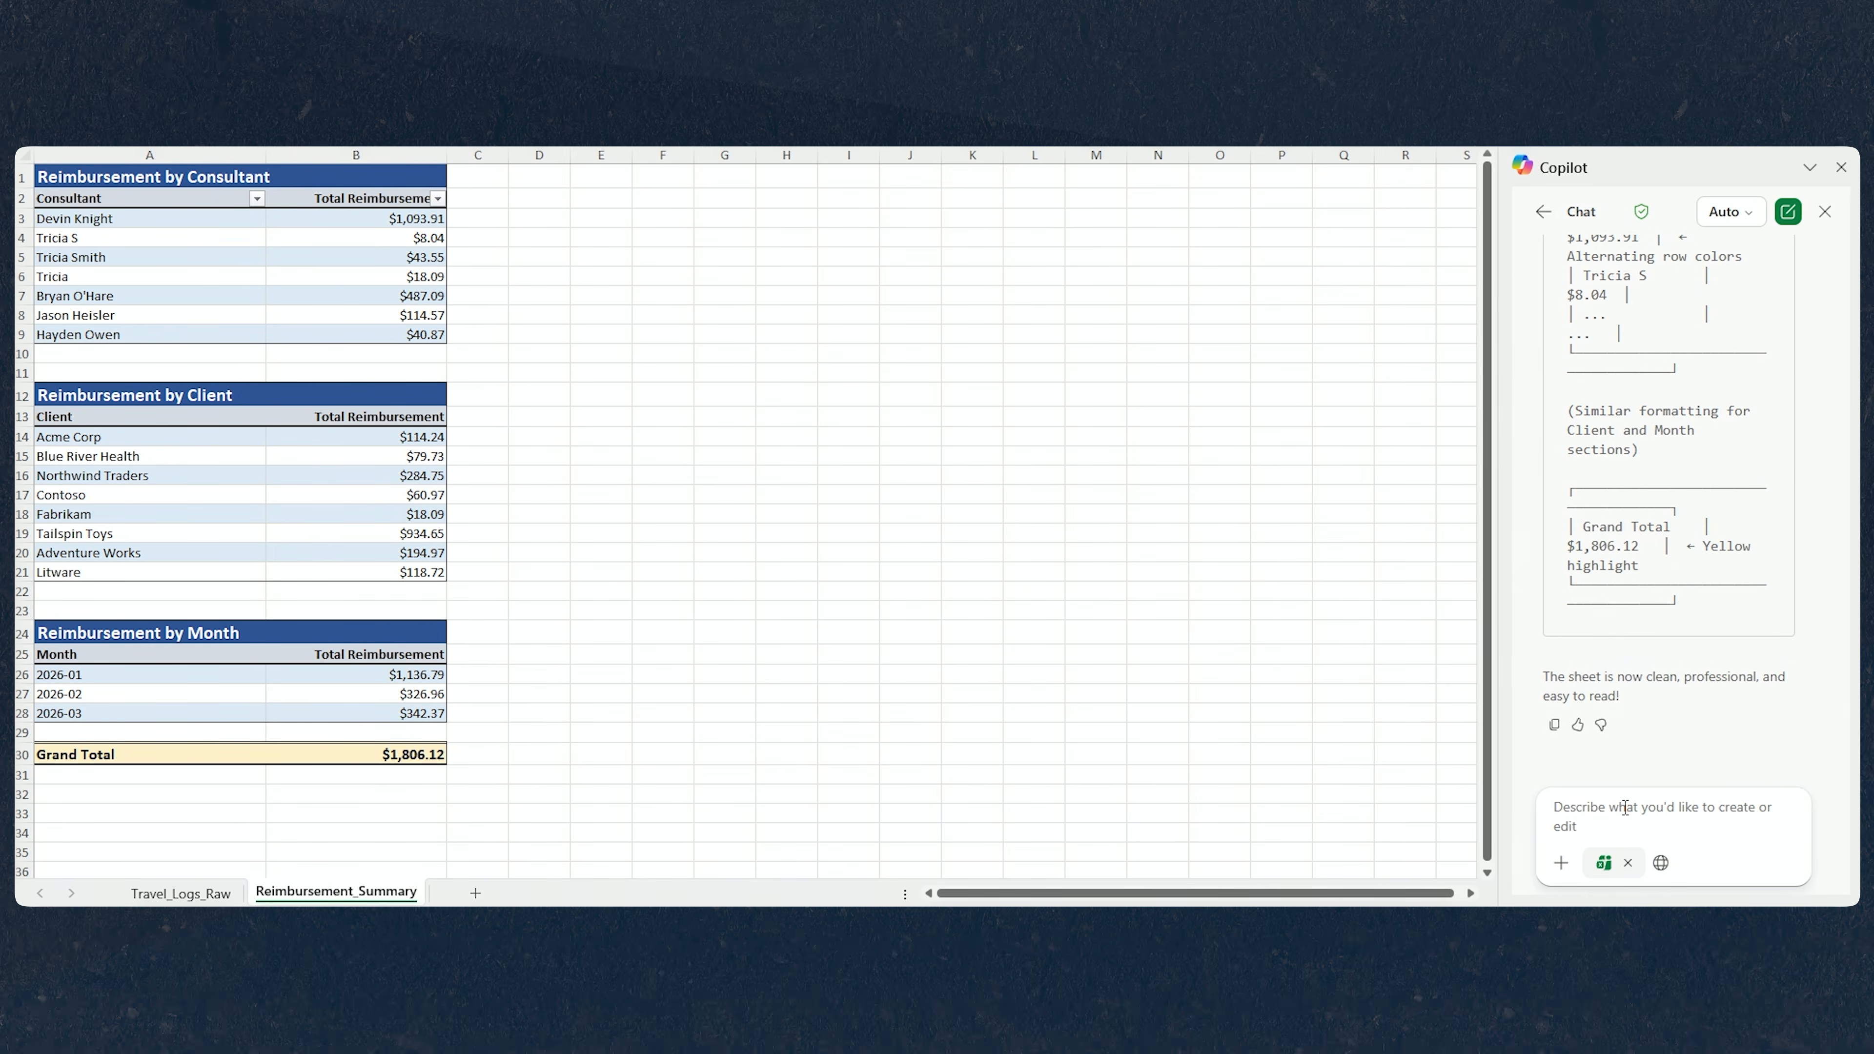
key("ctrl+v")
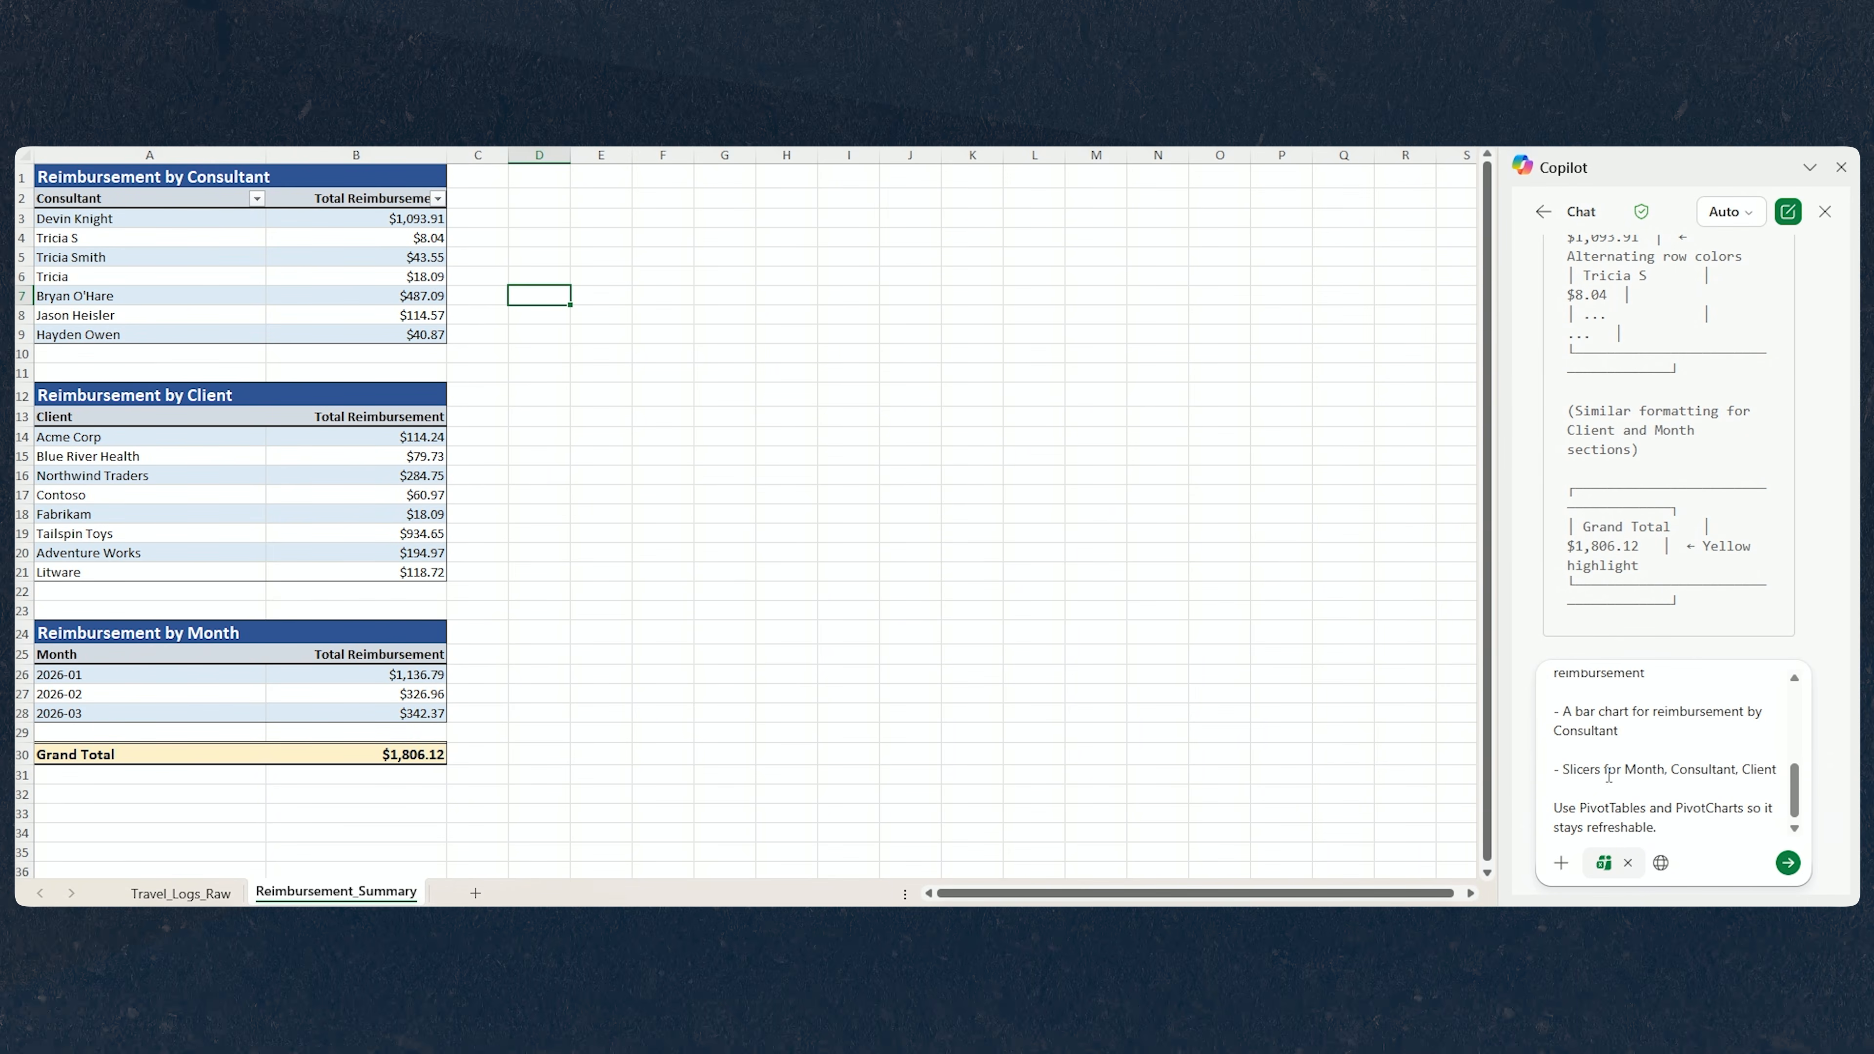
scroll(1667, 760, "up", 6)
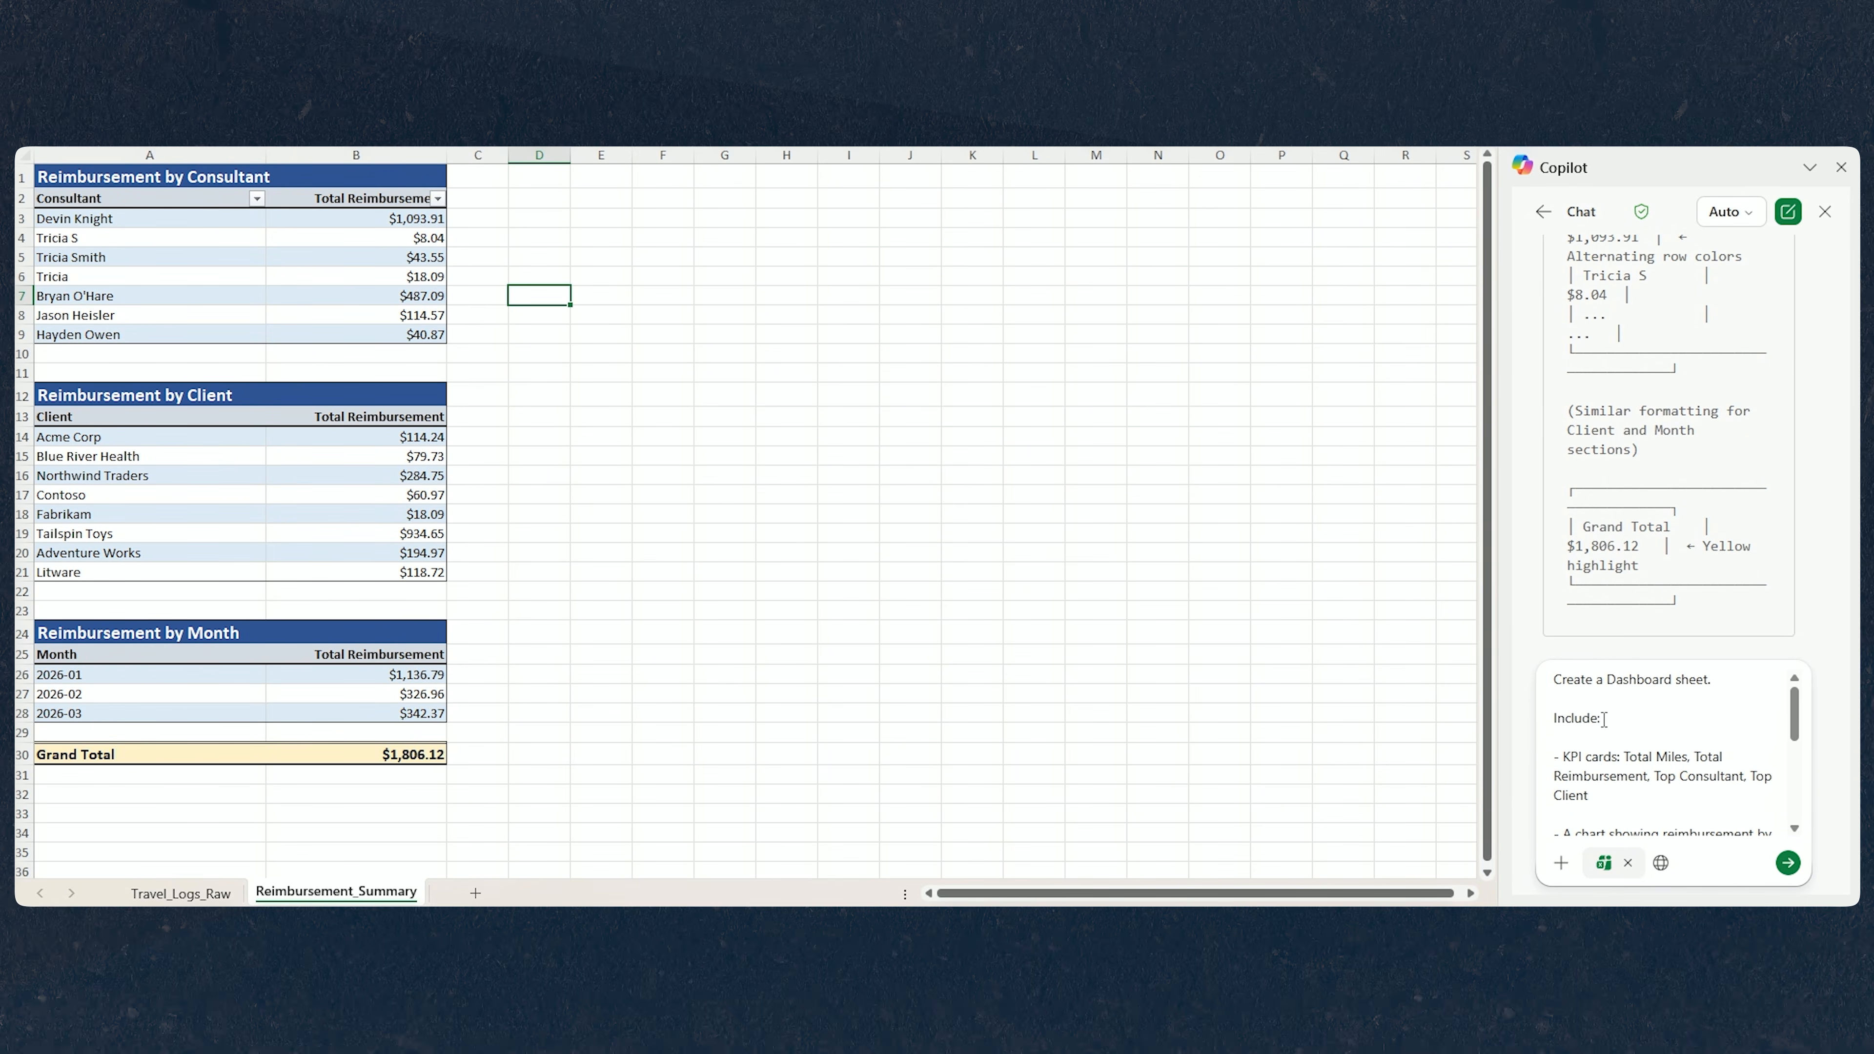
left_click(1614, 815)
key("Delete")
scroll(1660, 798, "down", 5)
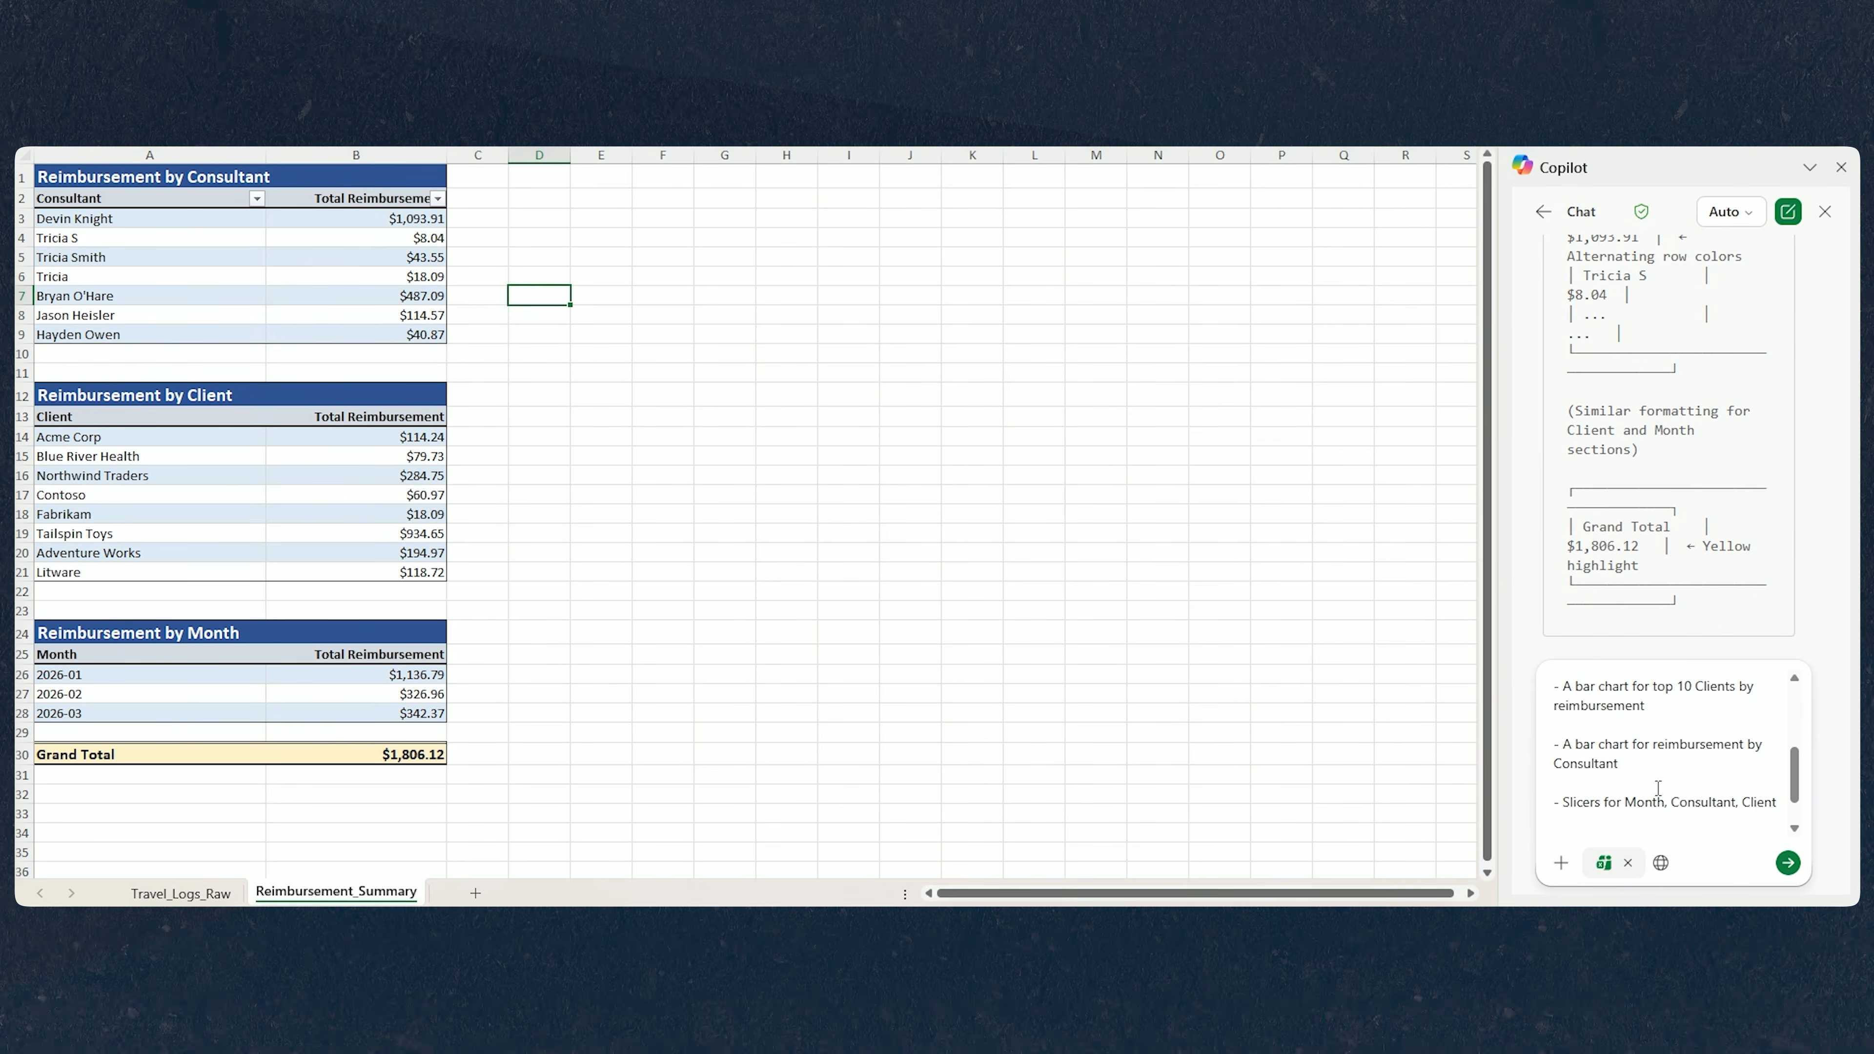
scroll(1694, 778, "up", 2)
scroll(1792, 753, "up", 2)
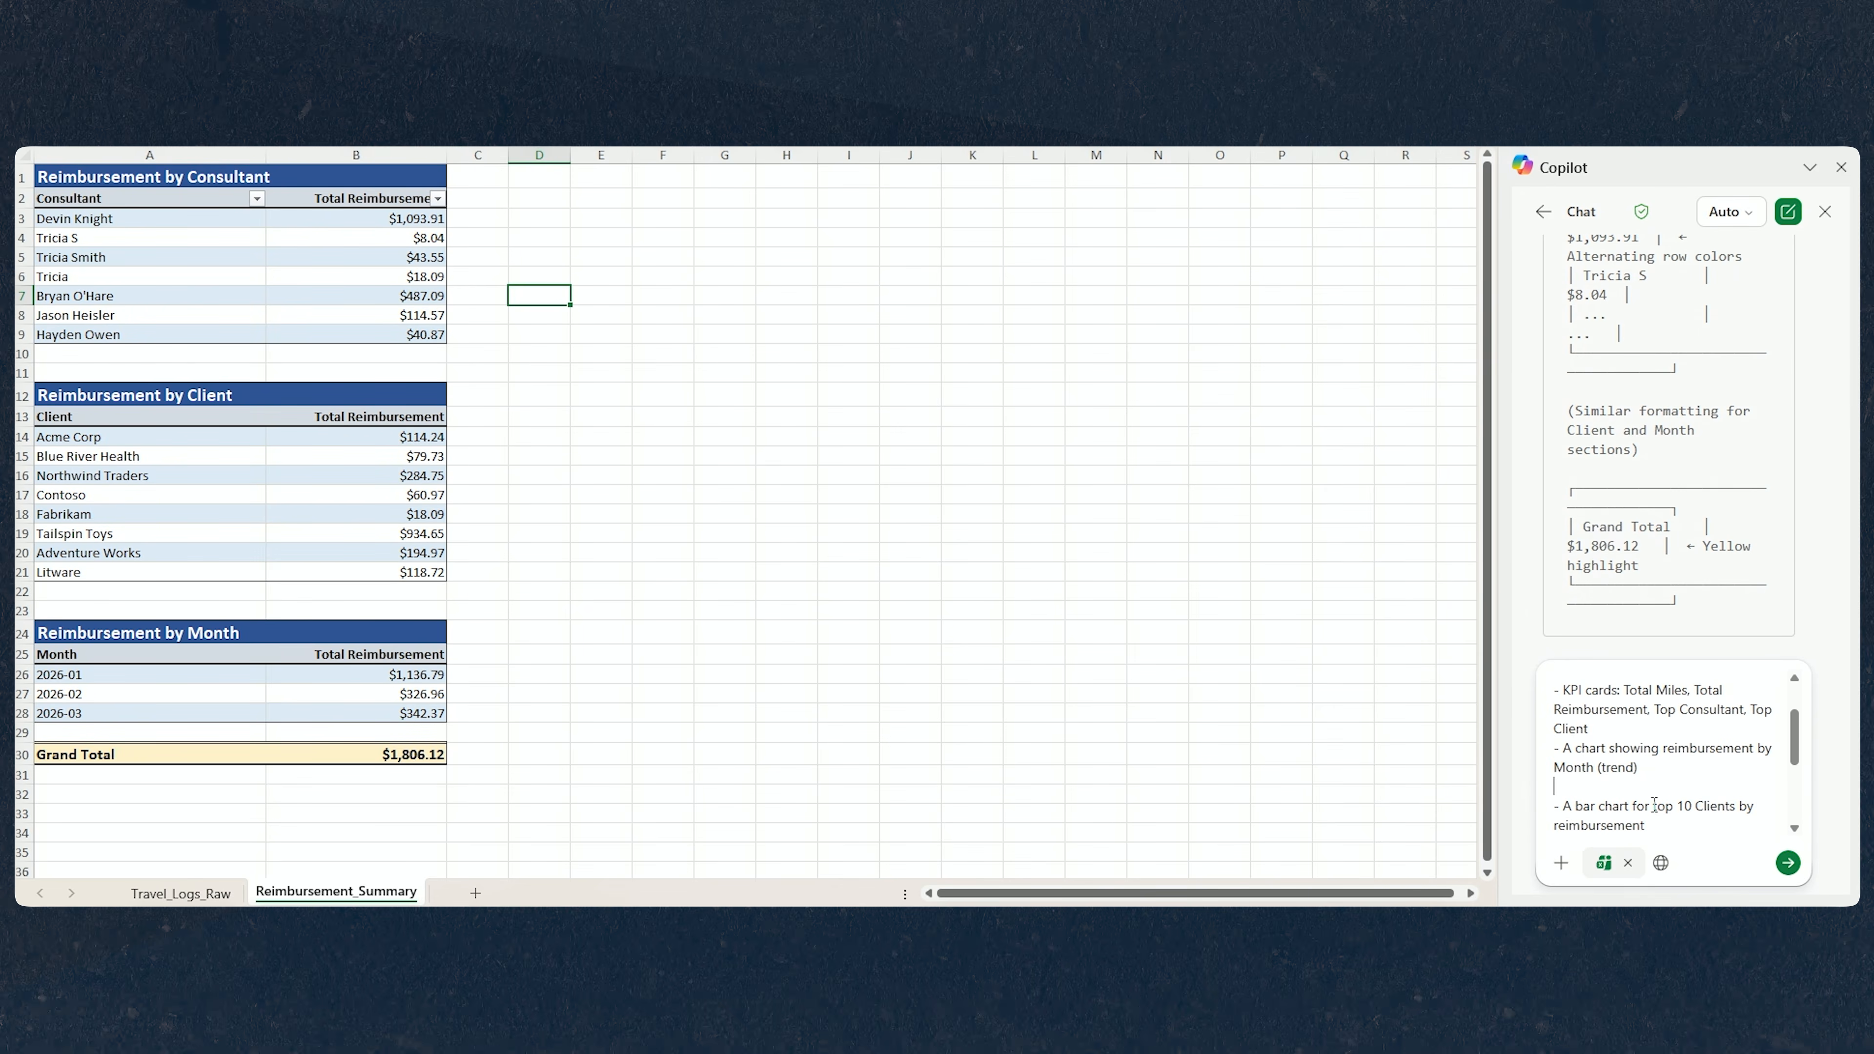
key("Delete")
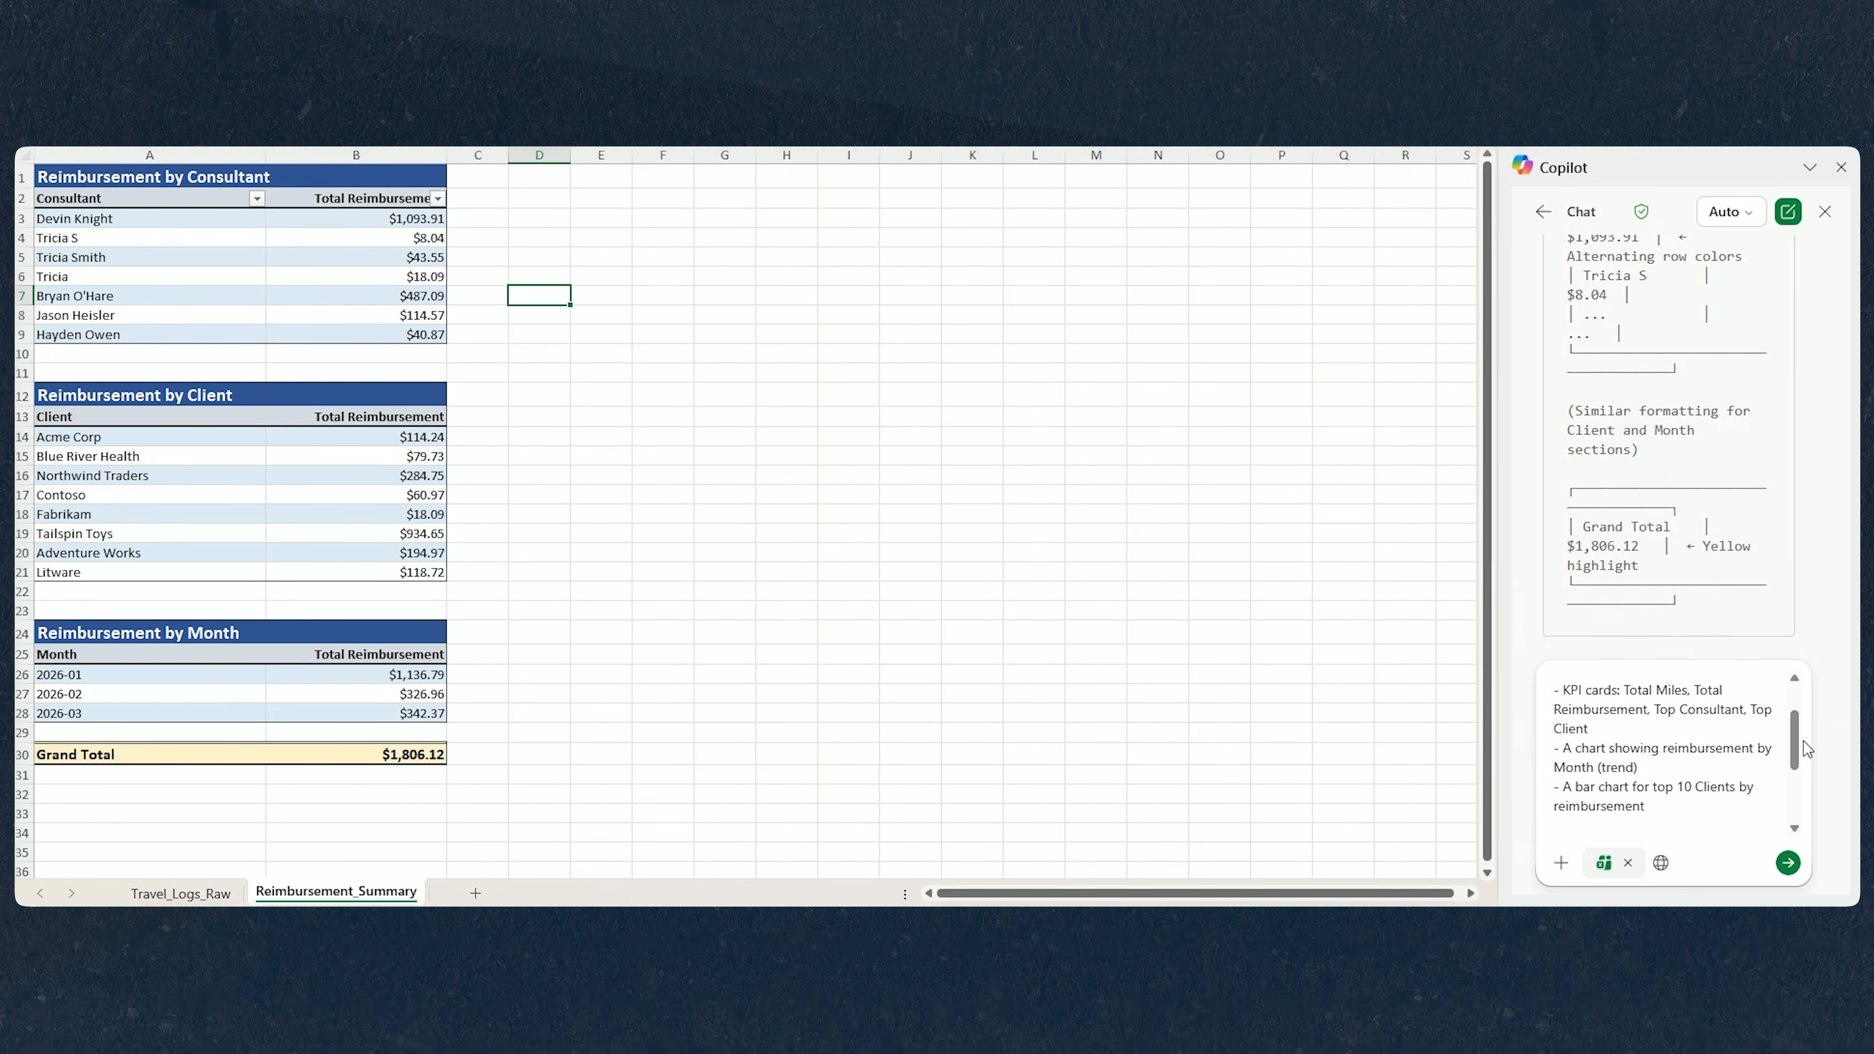
left_click_drag(1800, 750, 1801, 770)
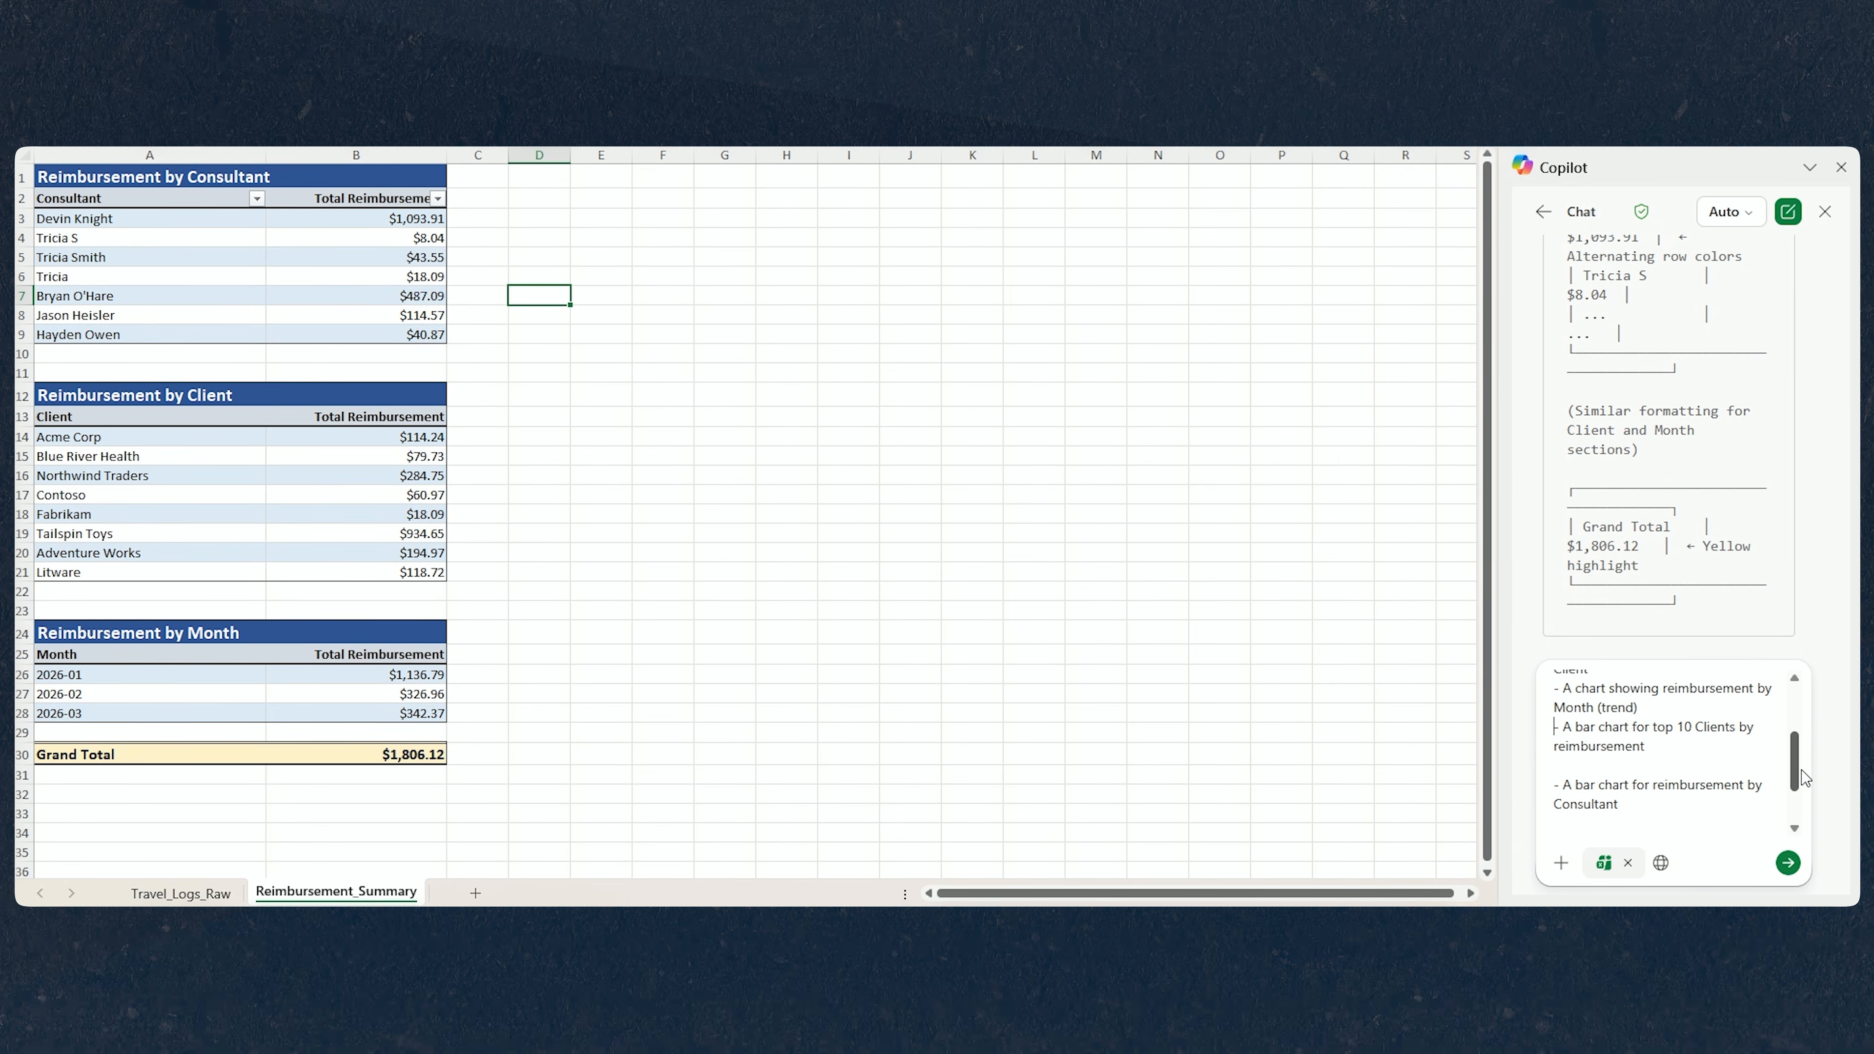
left_click(1644, 772)
key("Delete")
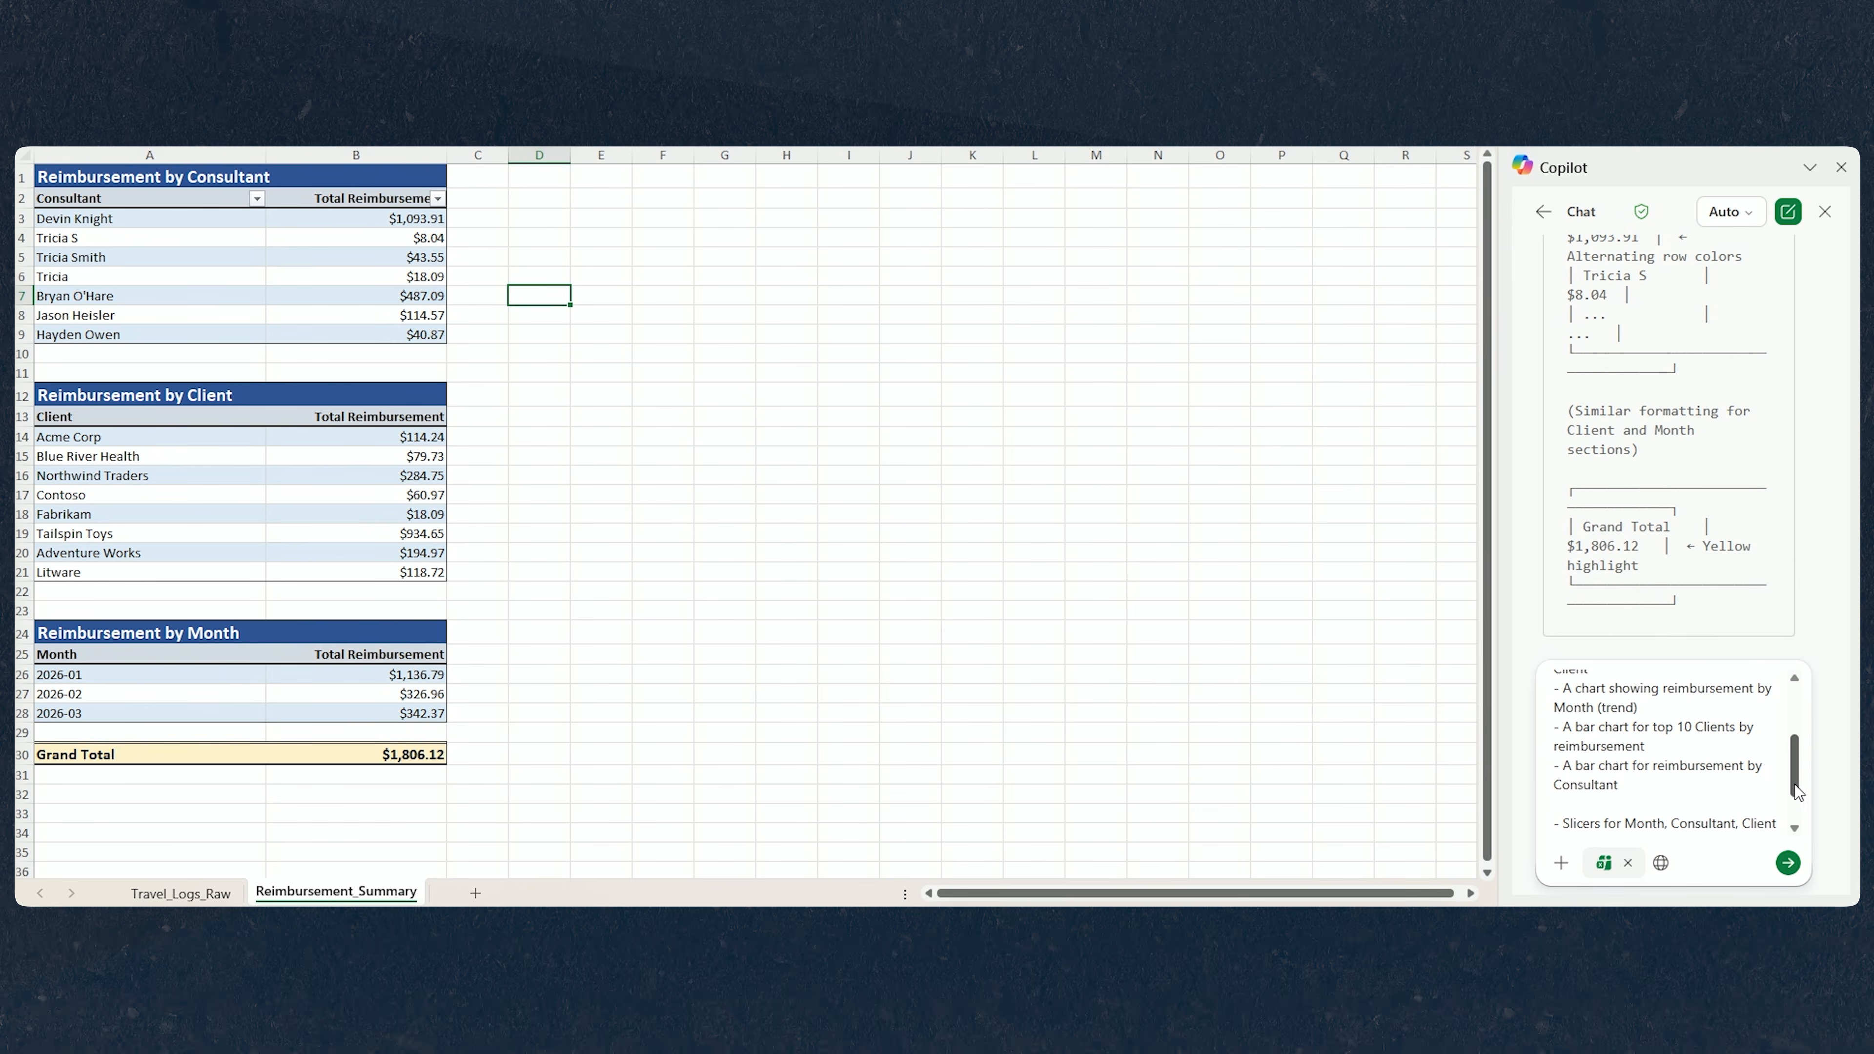
scroll(1696, 808, "down", 2)
key("Delete")
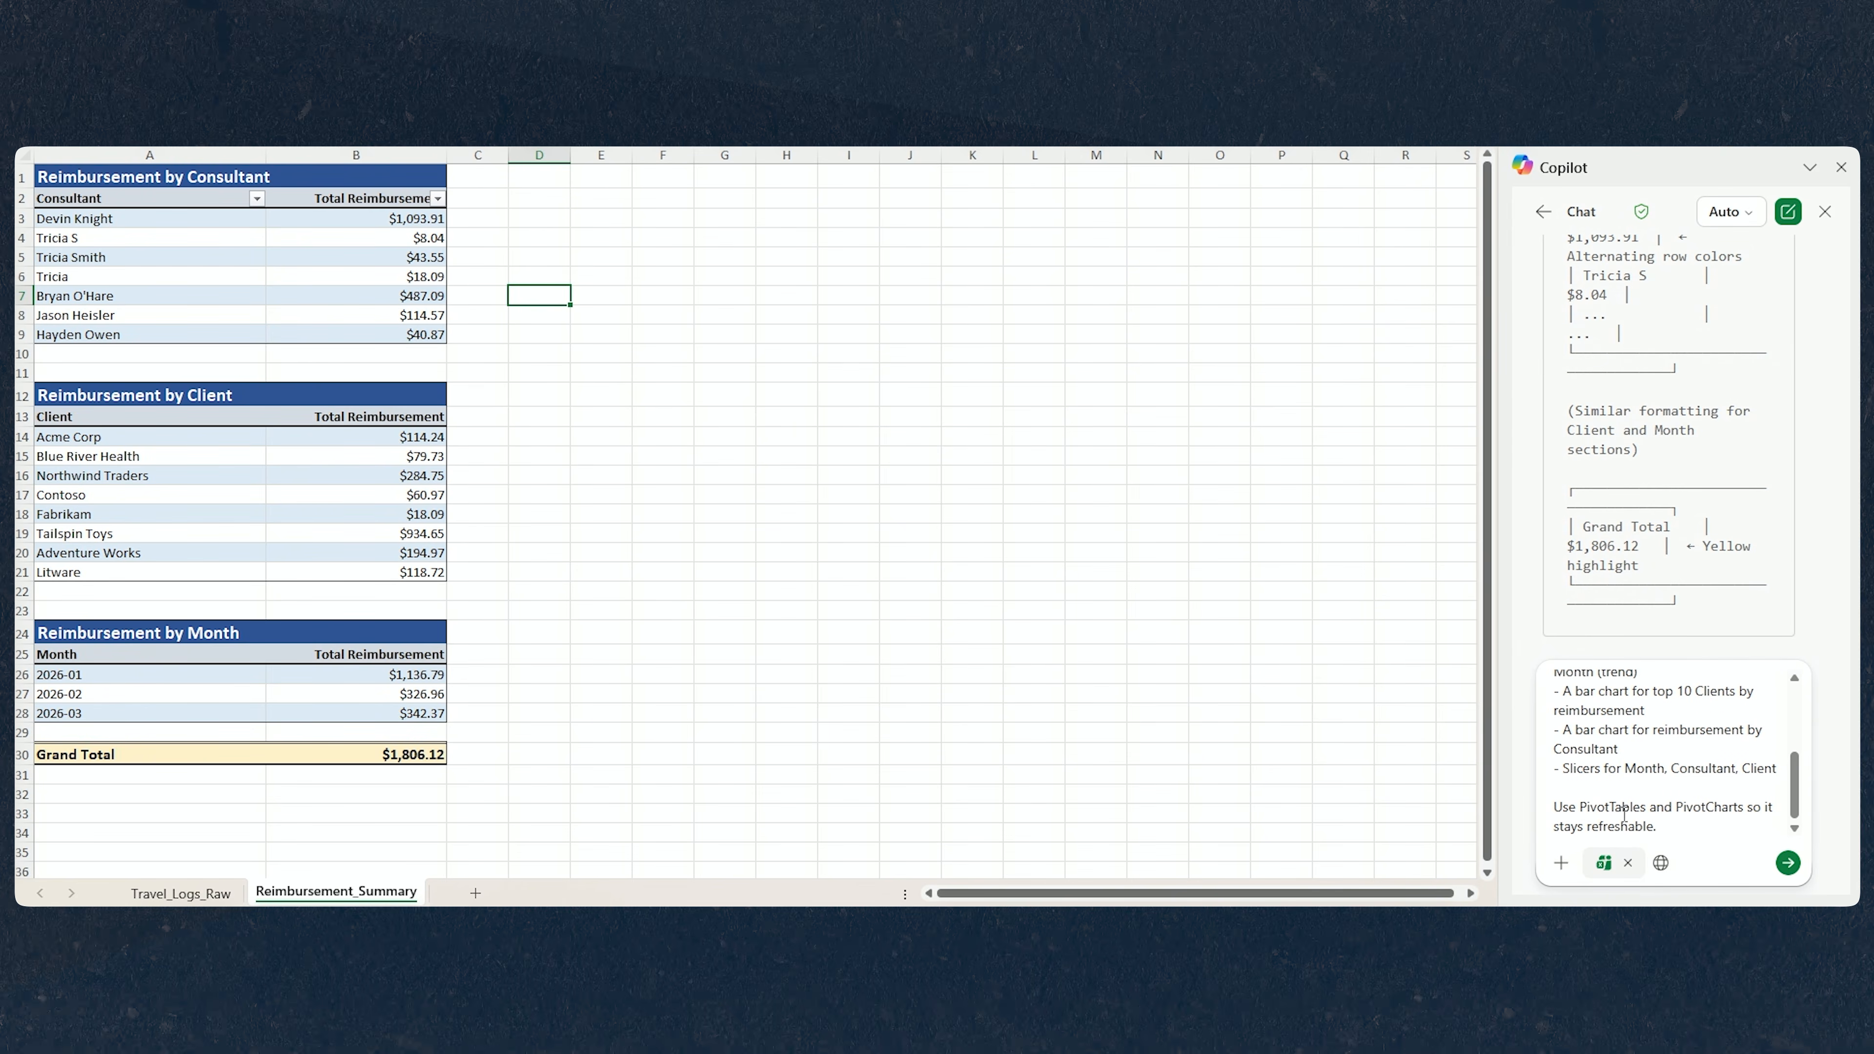
left_click(1787, 862)
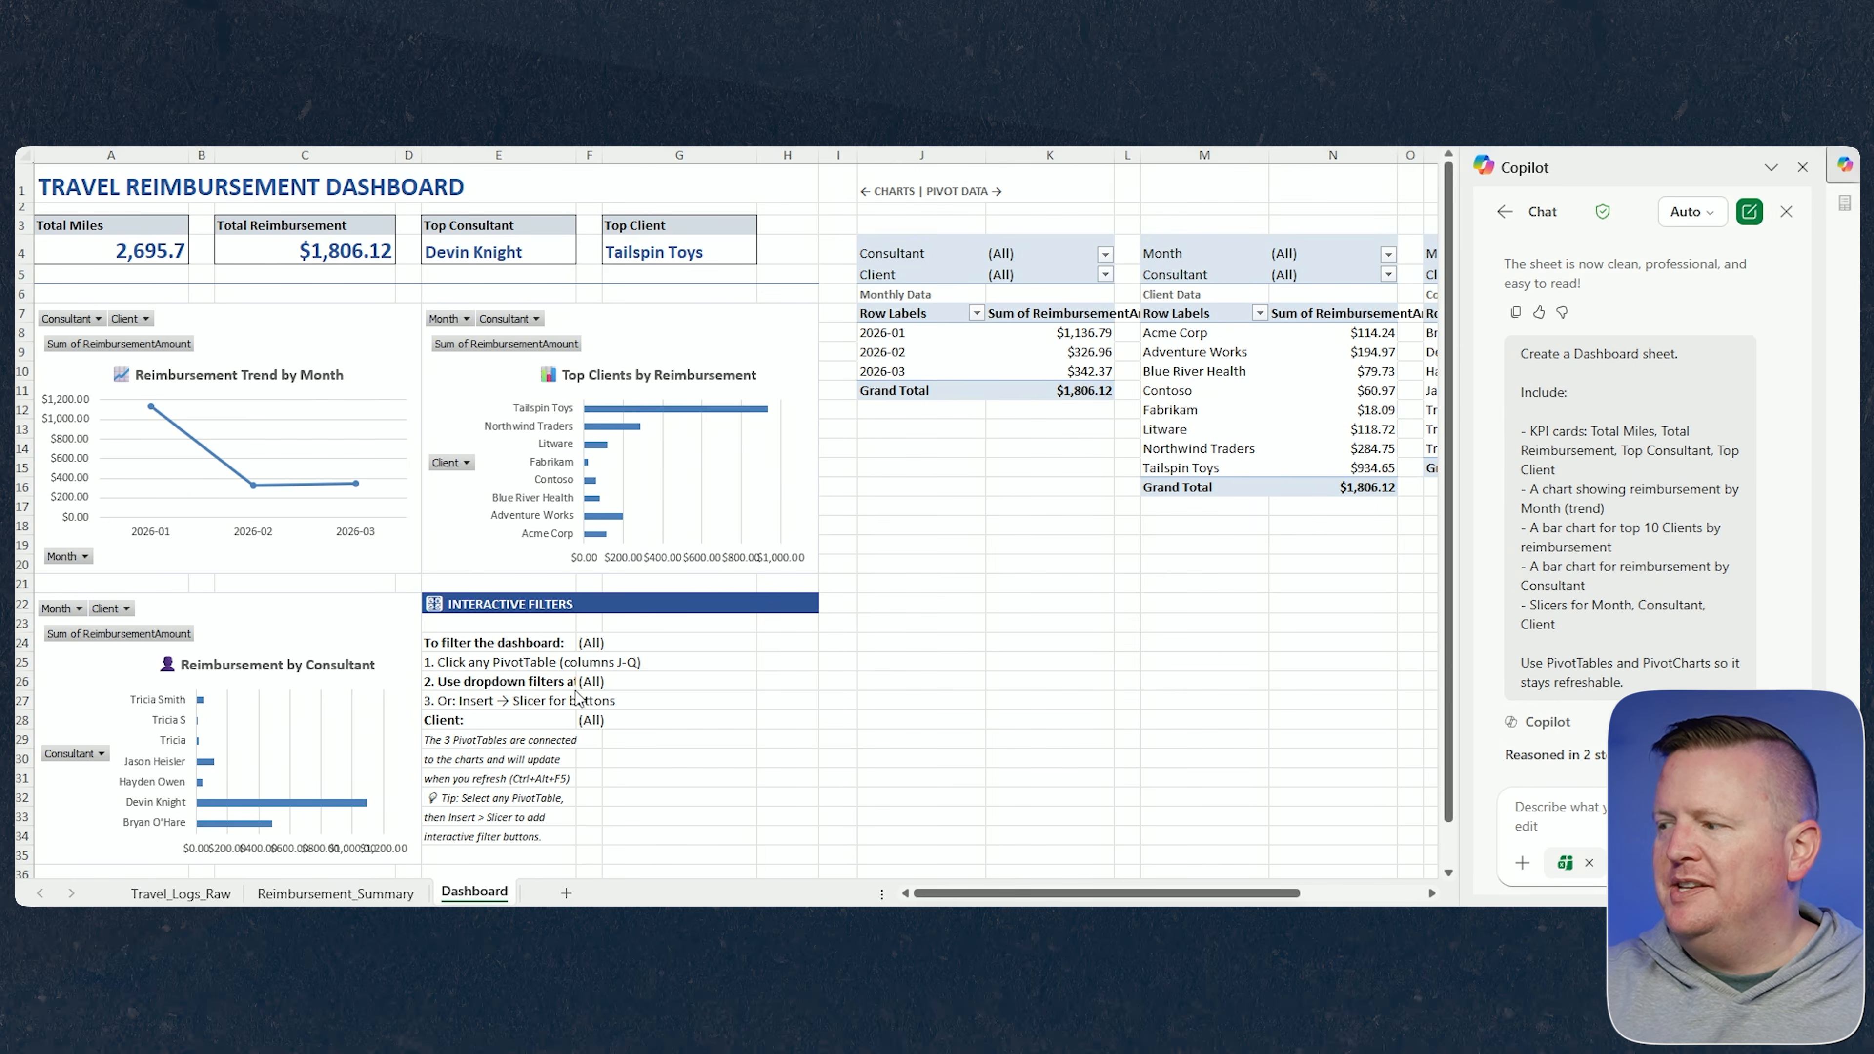
Examine the generated dashboard sheet and Copilot's summary of its KPIs and charts.
scroll(576, 690, "down", 1)
left_click(591, 585)
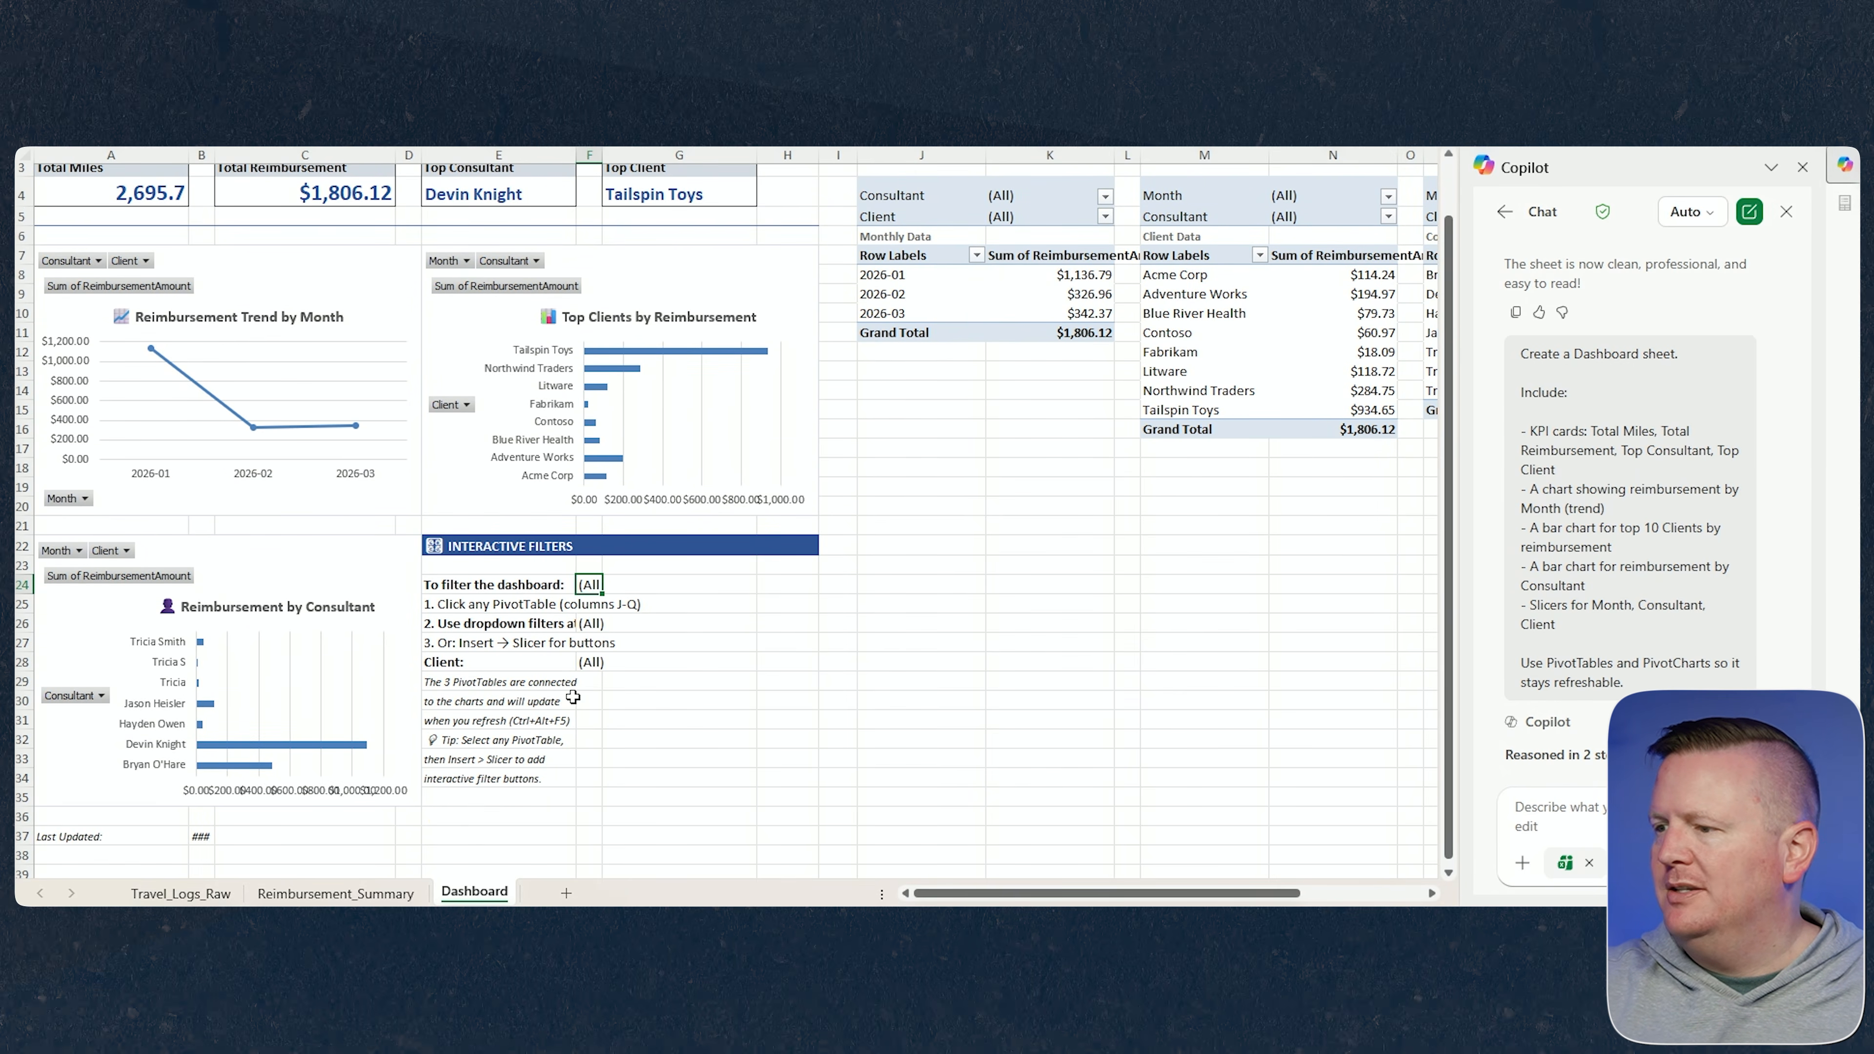
scroll(546, 720, "up", 1)
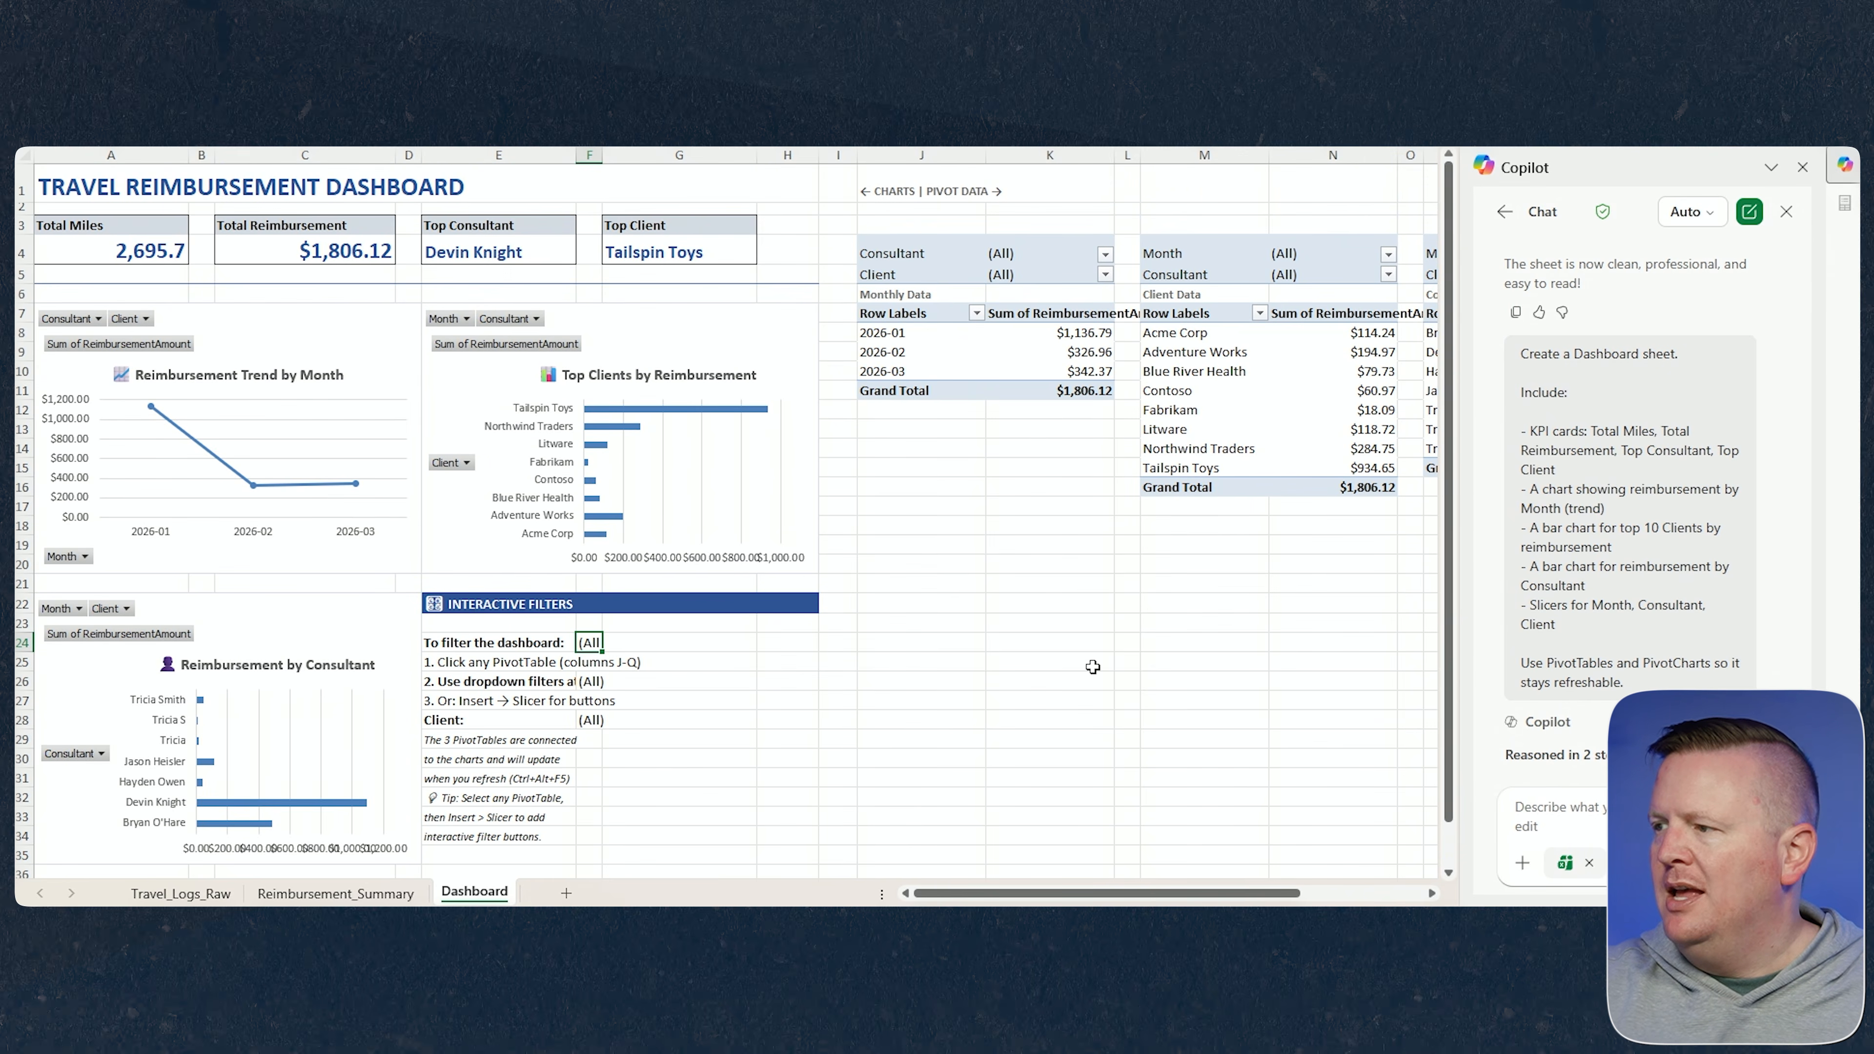
mouse_move(1257, 897)
left_mouse_down()
mouse_move(1274, 897)
mouse_move(1223, 897)
left_mouse_up()
scroll(1644, 668, "down", 5)
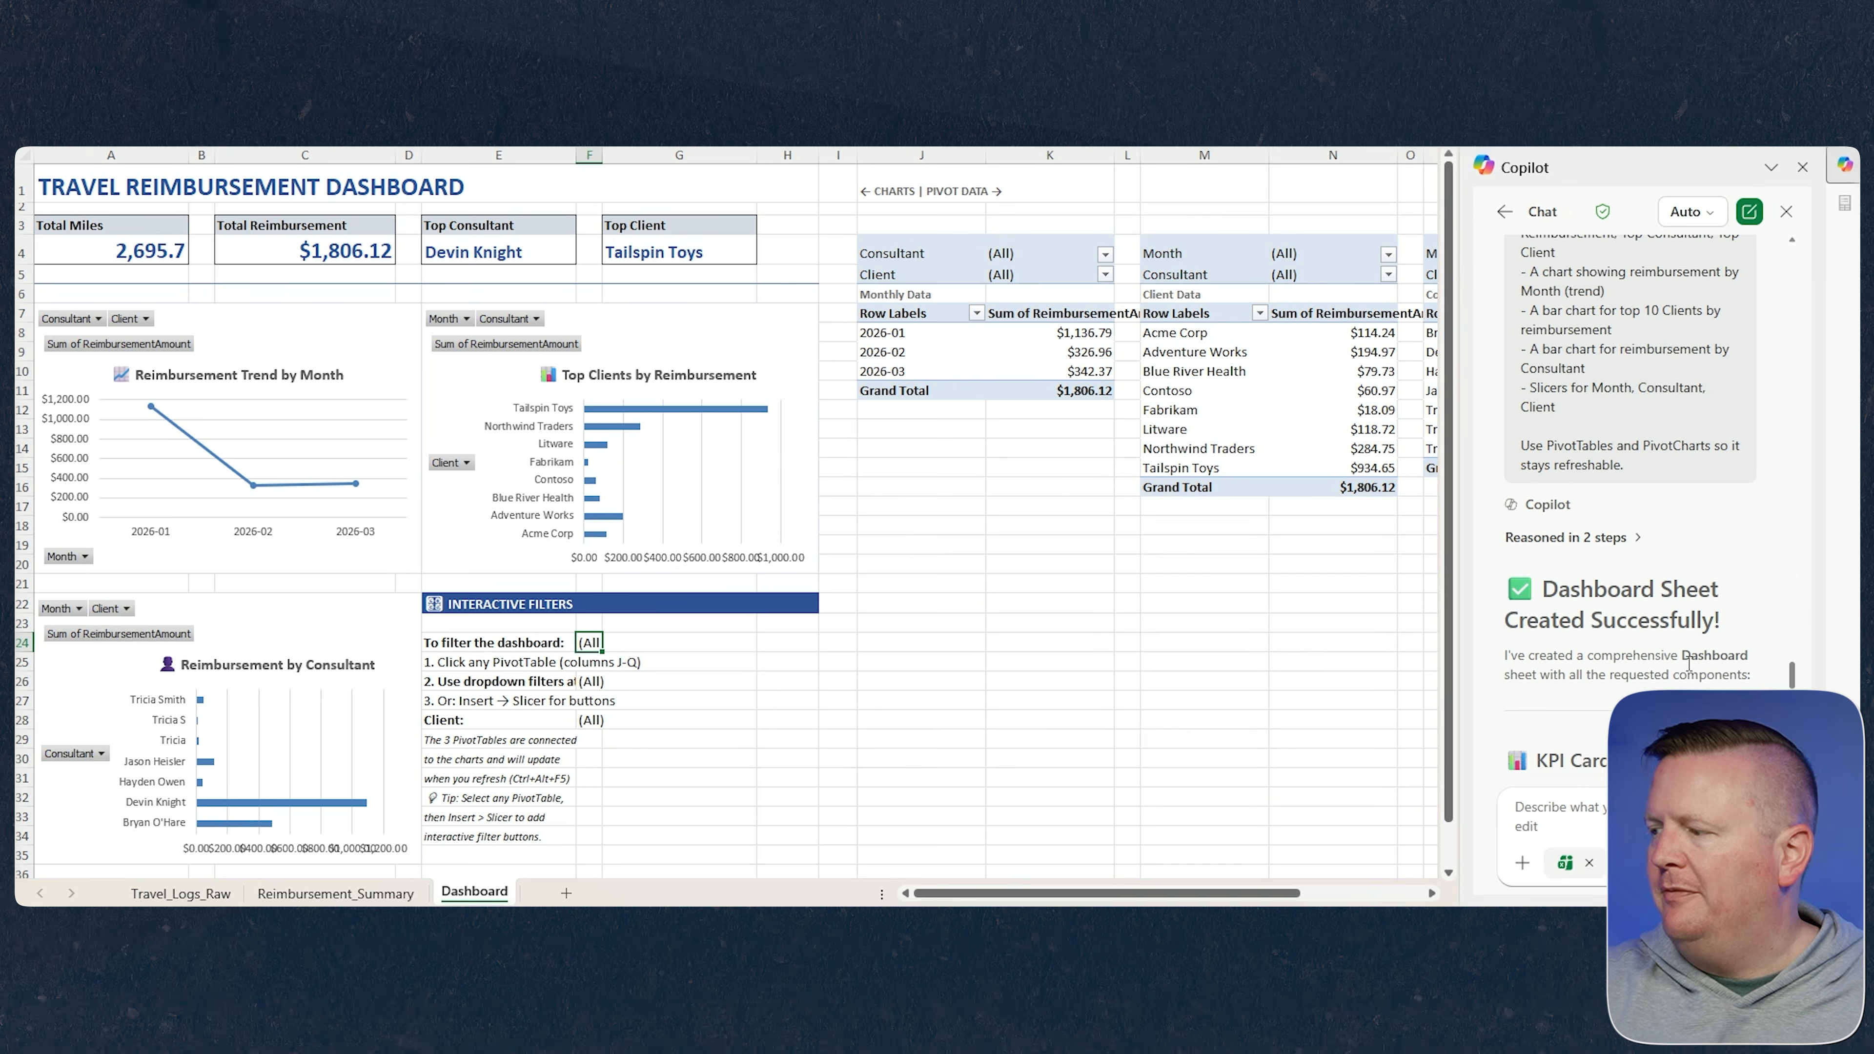
scroll(1627, 532, "down", 8)
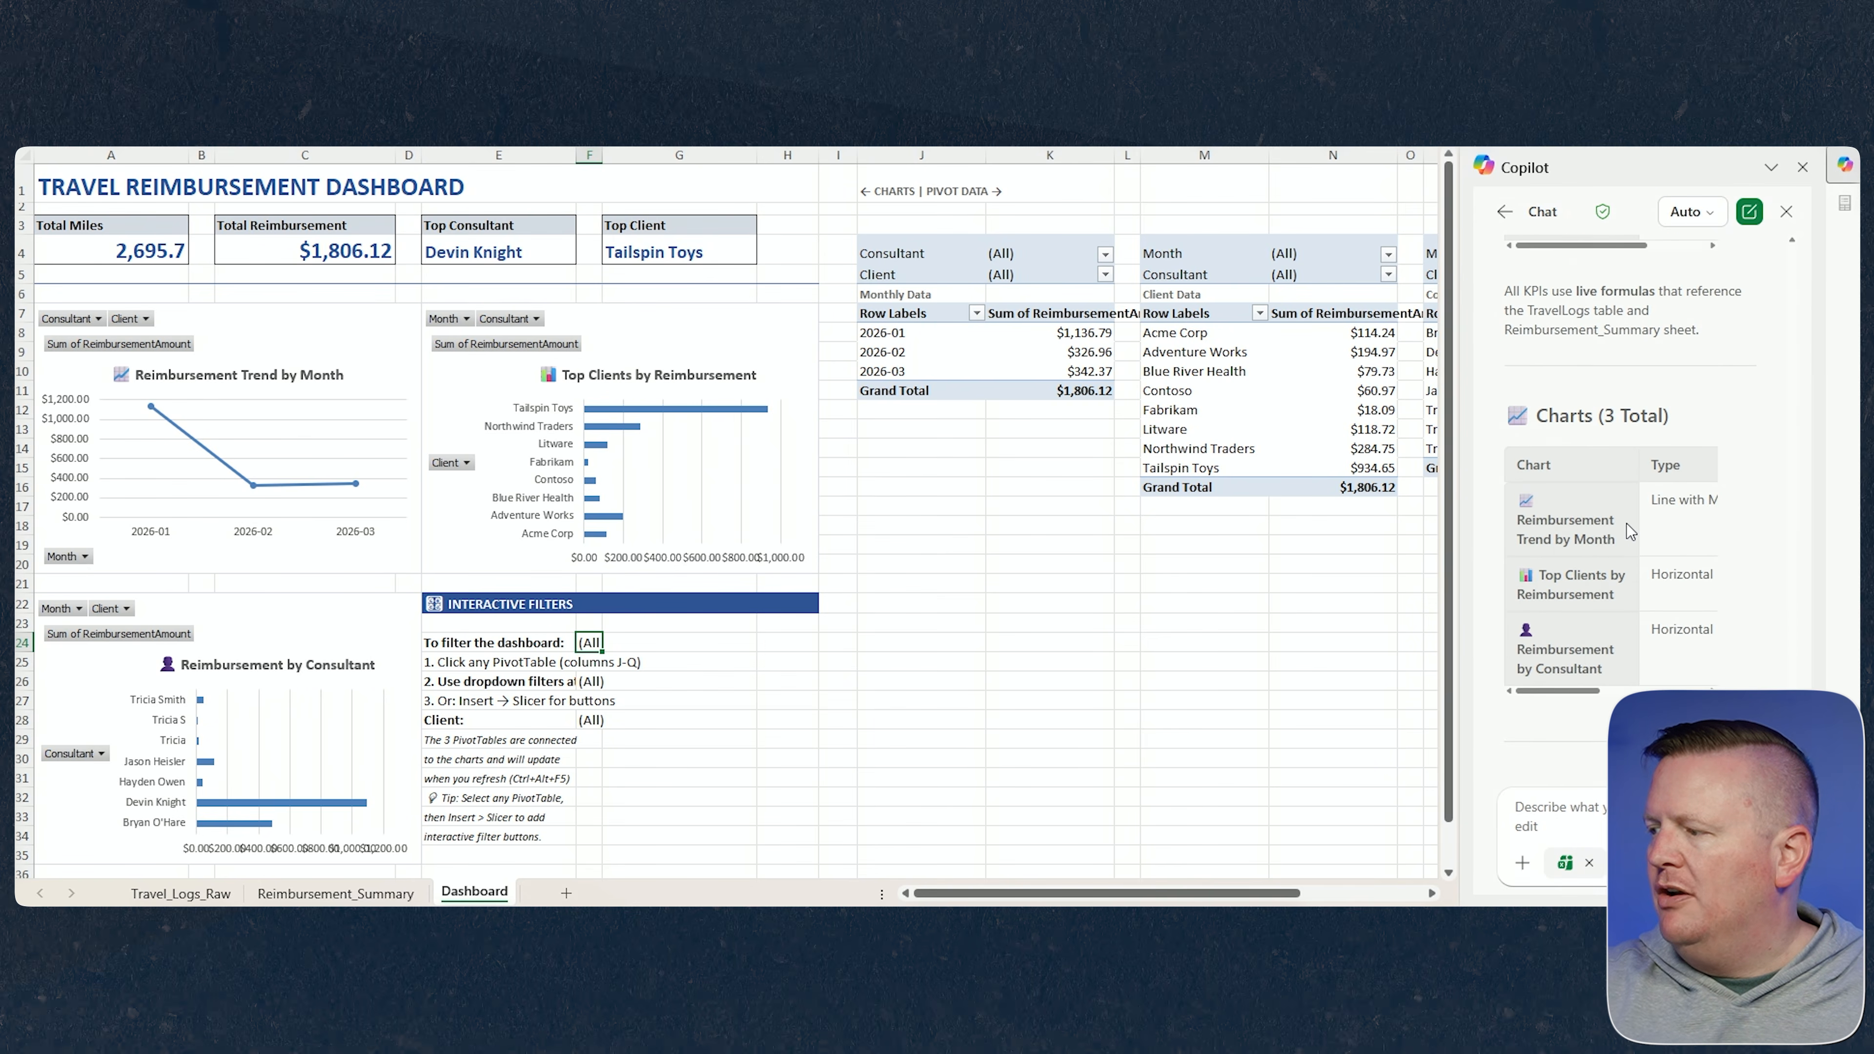
Ask Copilot to refine the Dashboard: KPI cards in one top row, consistent theme and font size, left vertical slicer panel, chronological Month sort, top-5 client highlighting.
scroll(1636, 554, "down", 6)
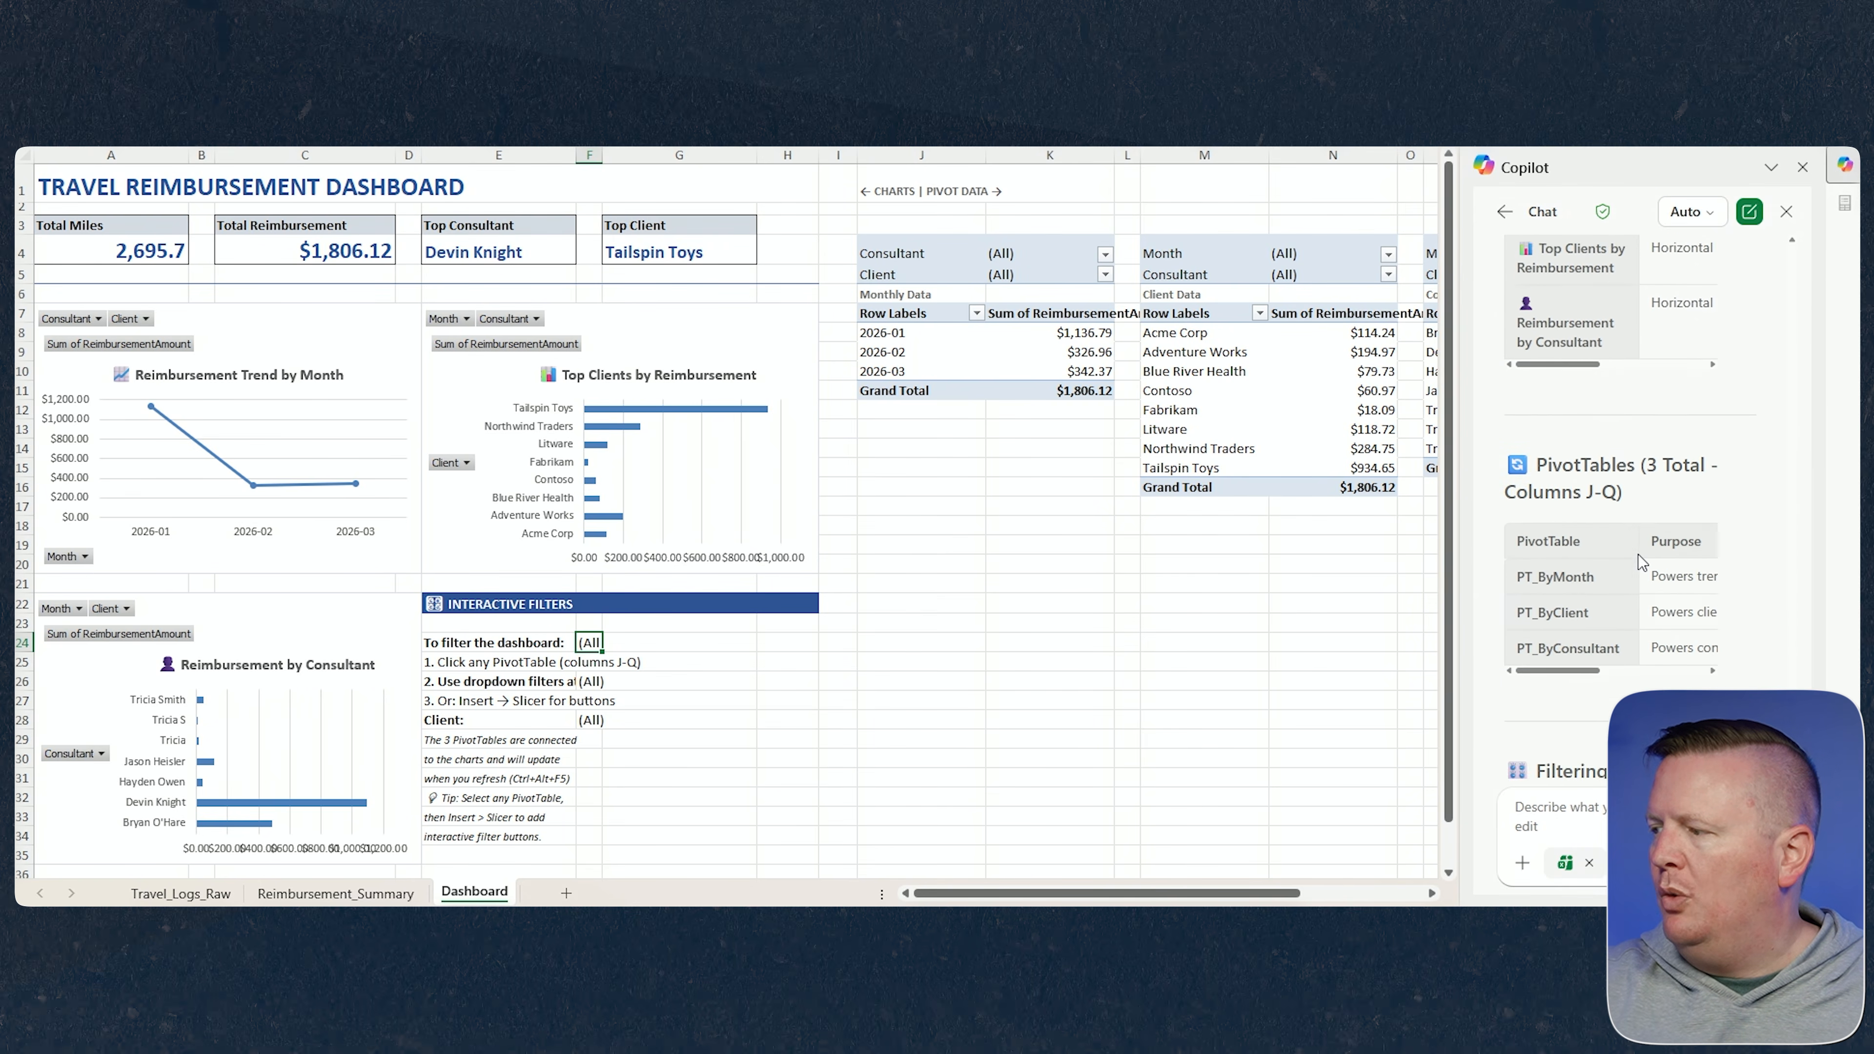
scroll(1643, 563, "down", 8)
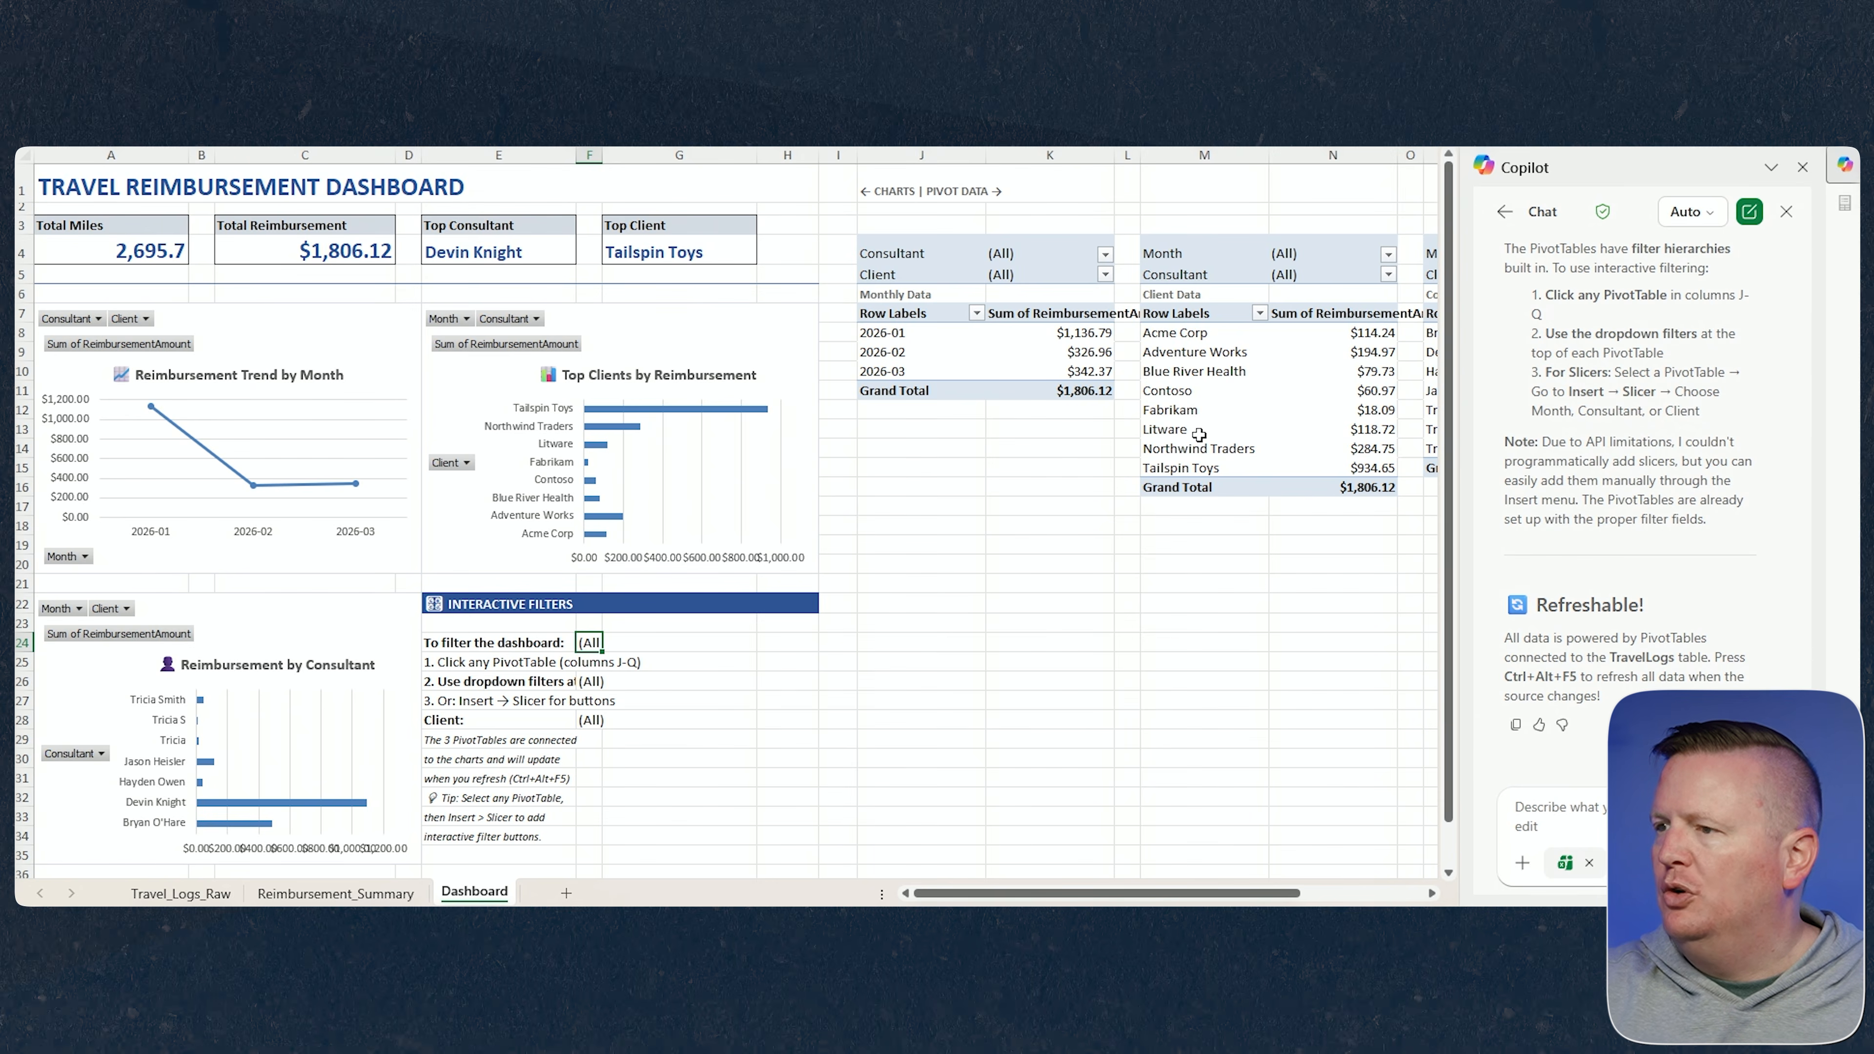
left_click(1577, 817)
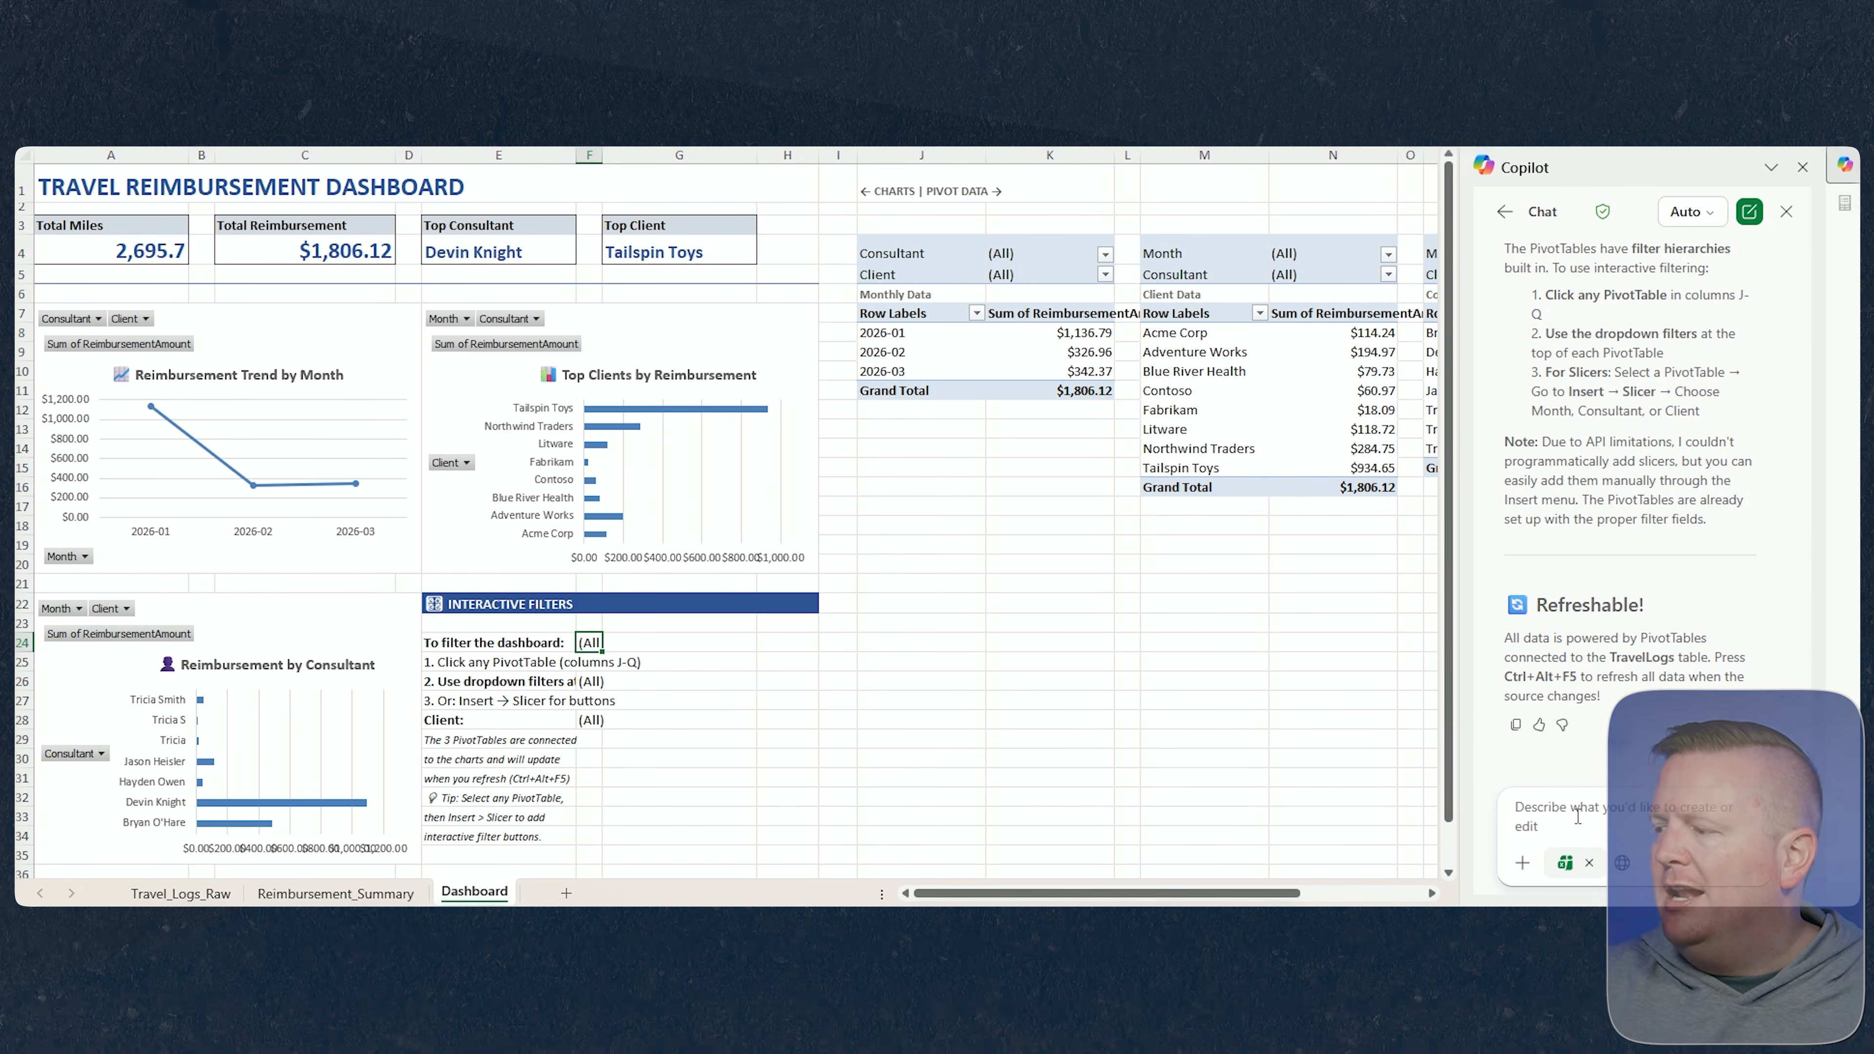
key("ctrl+v")
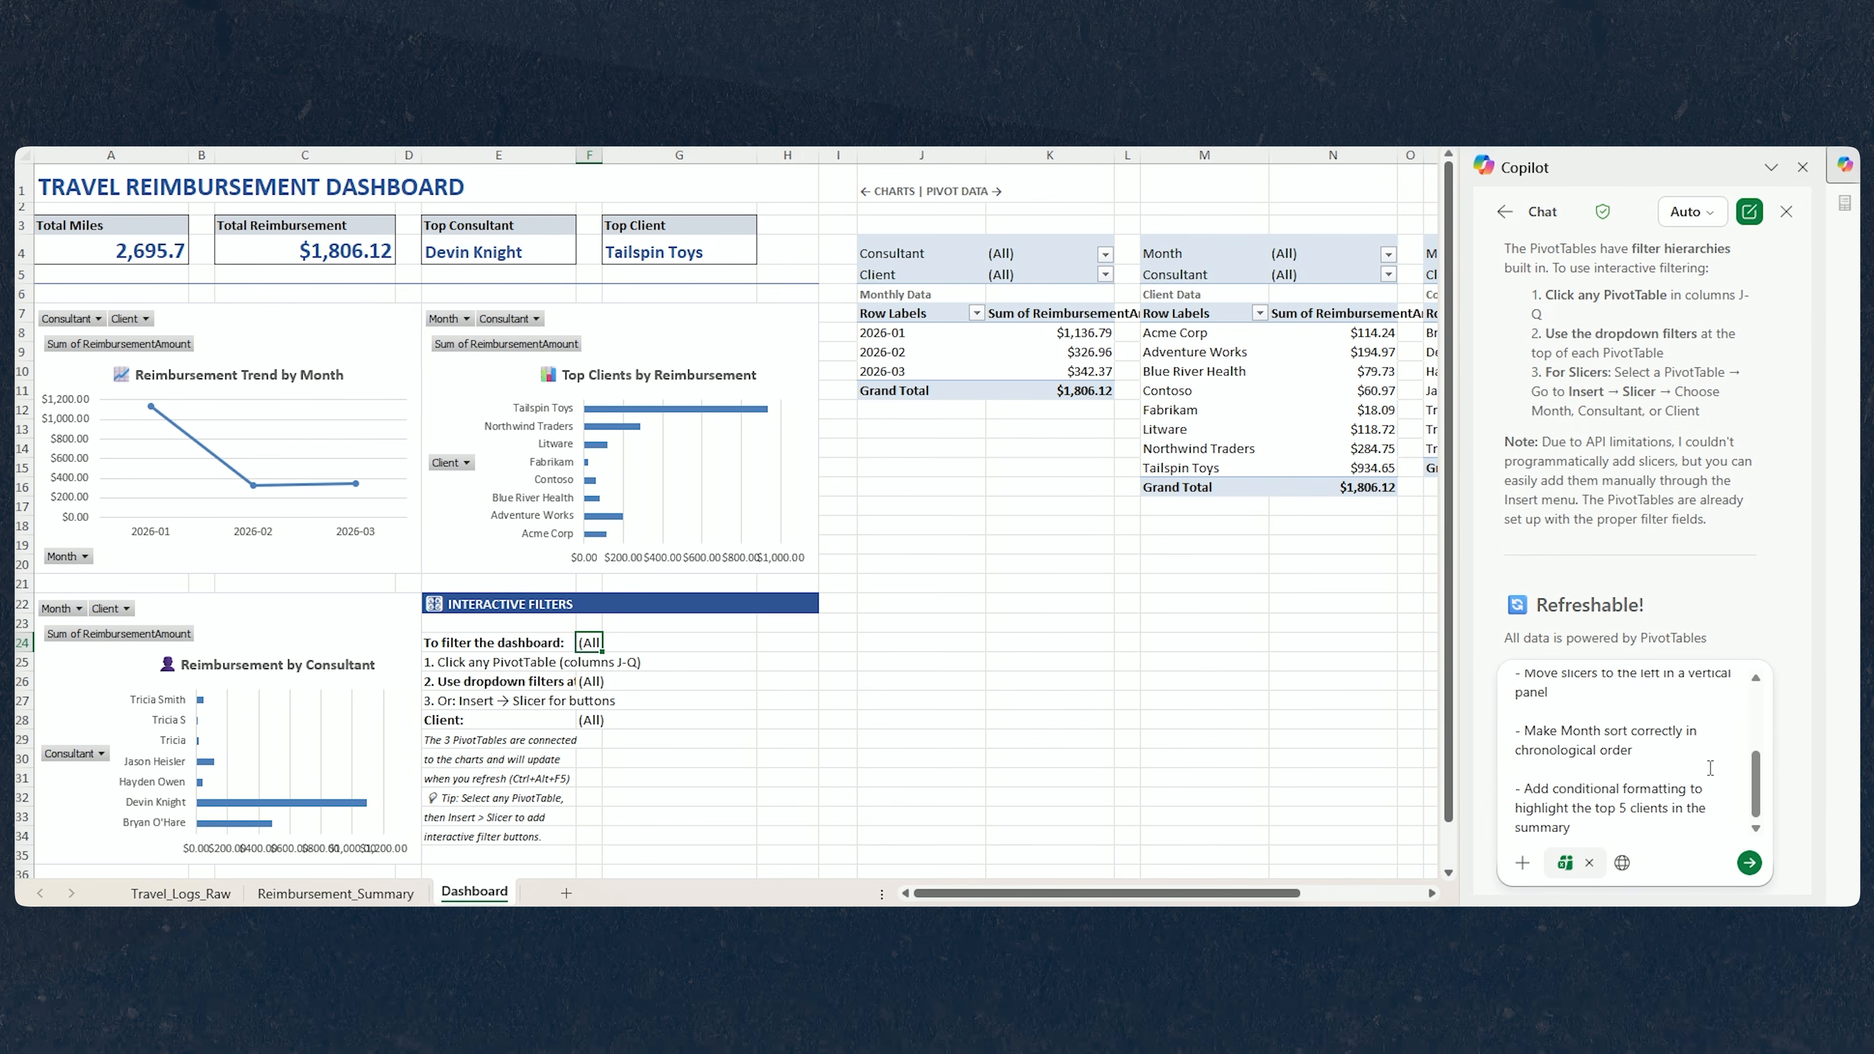
left_click_drag(1756, 772, 1761, 675)
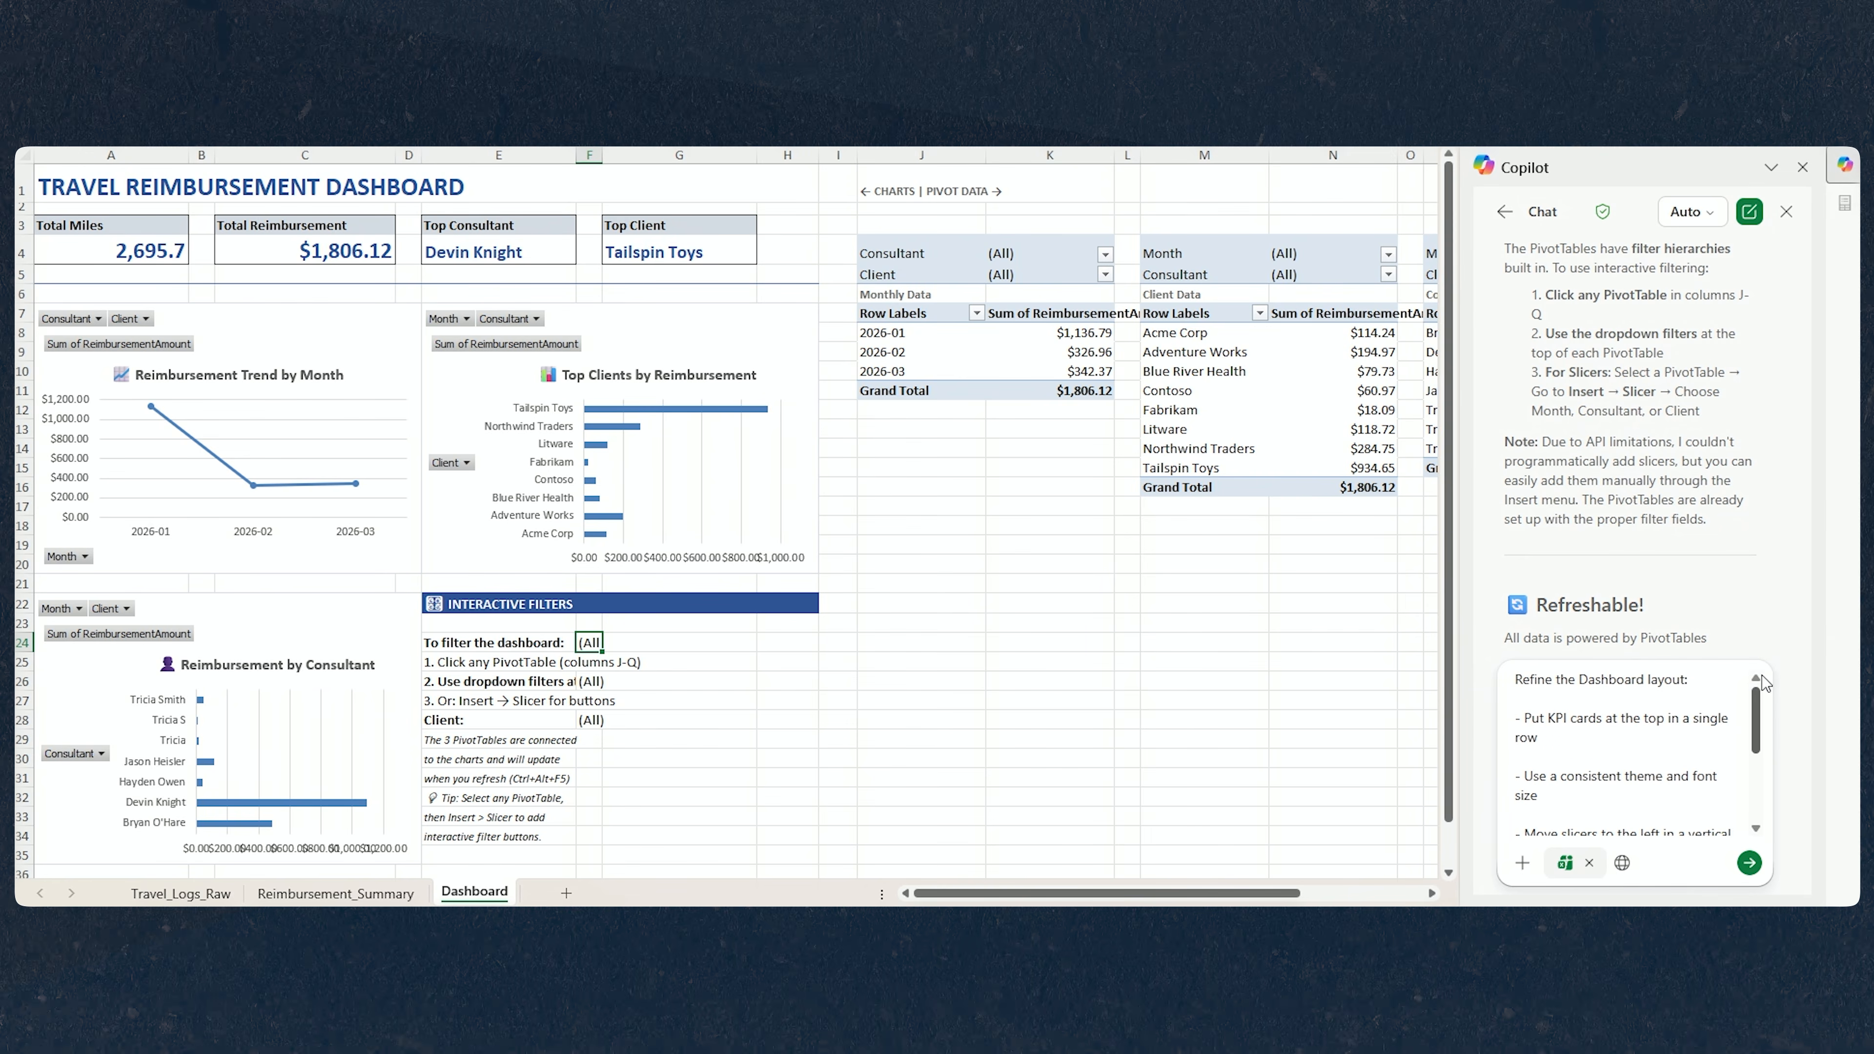
key("Delete")
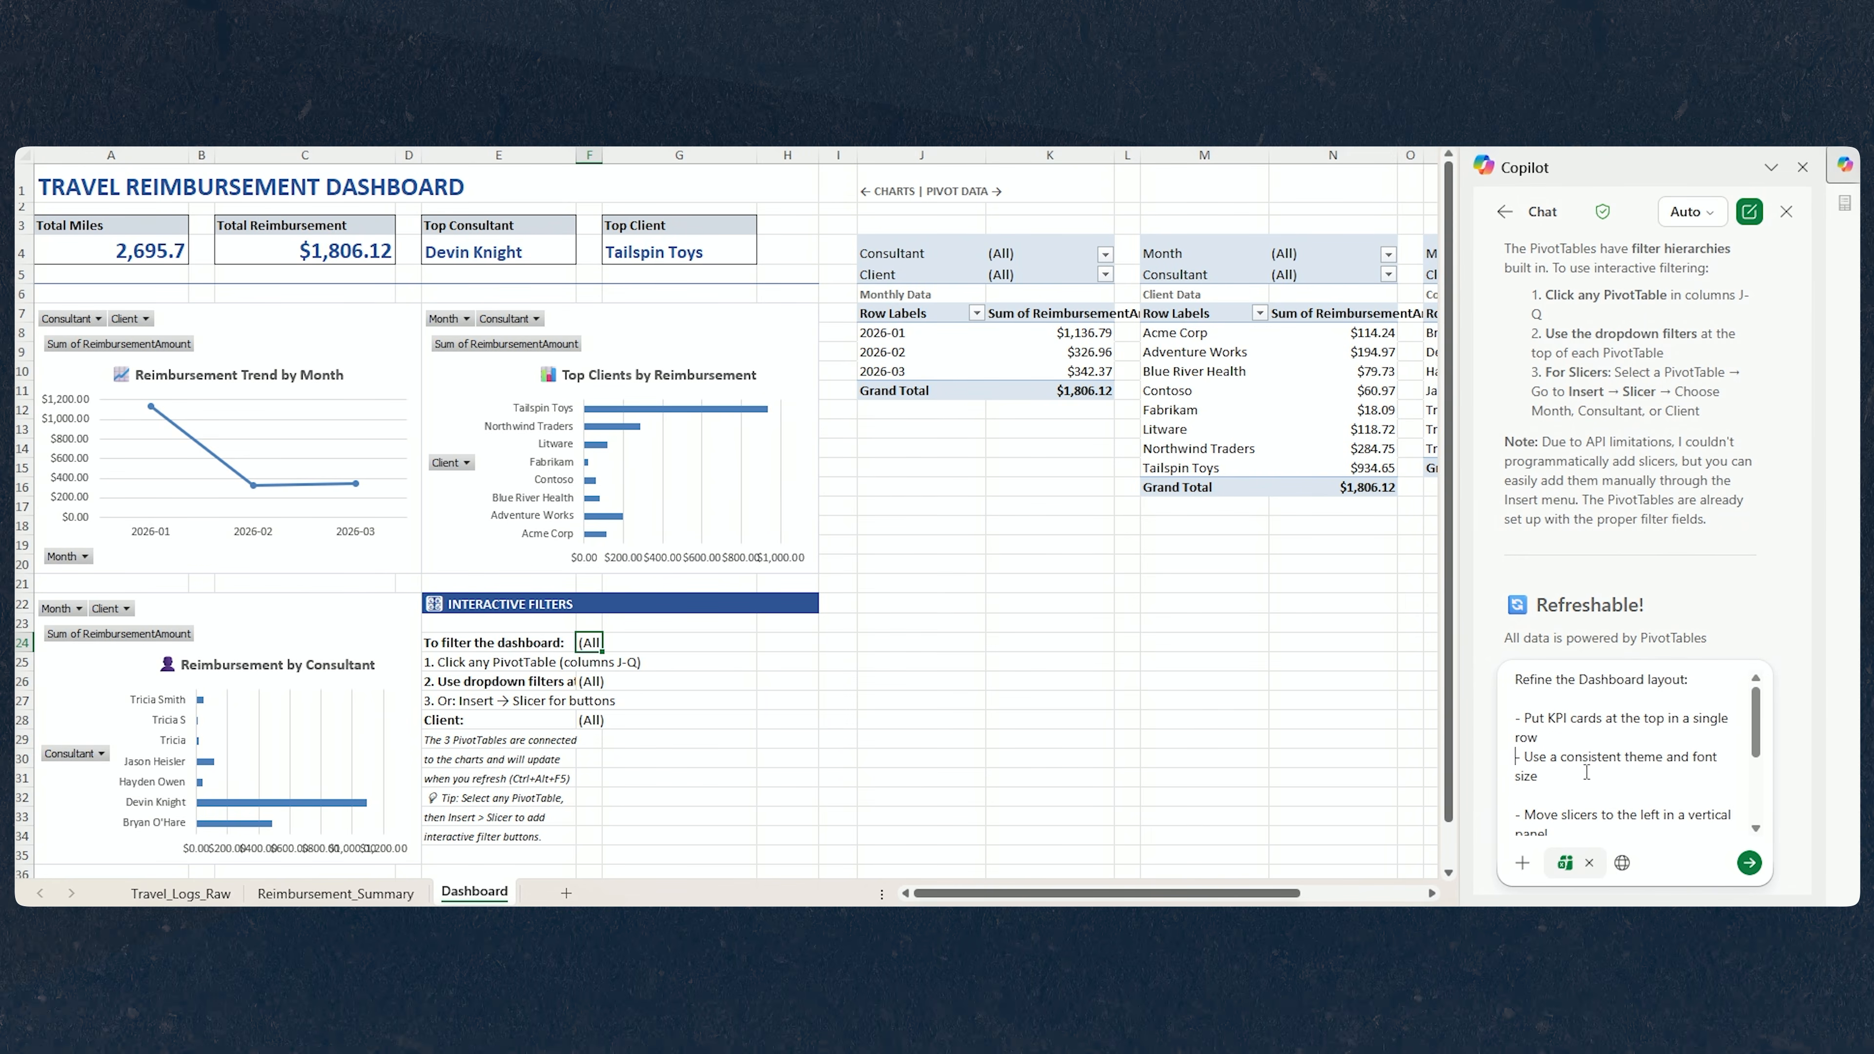
key("Delete")
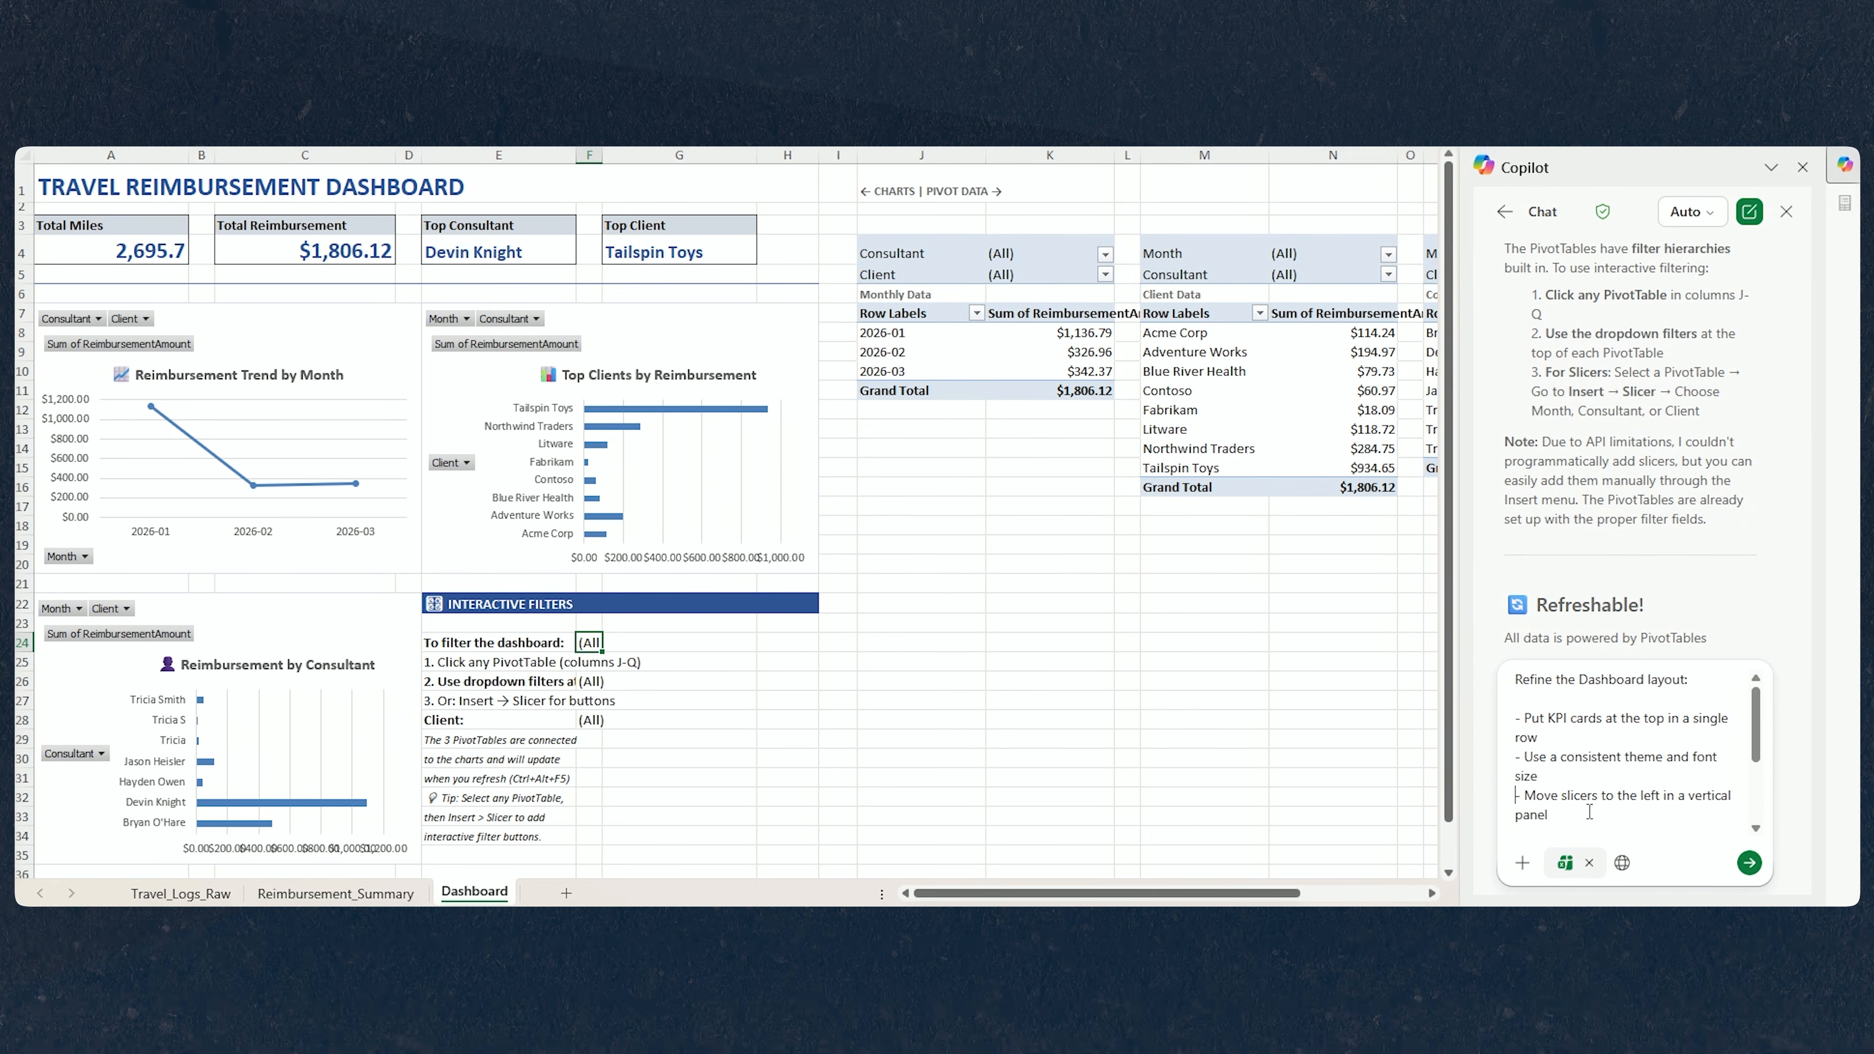
key("Return")
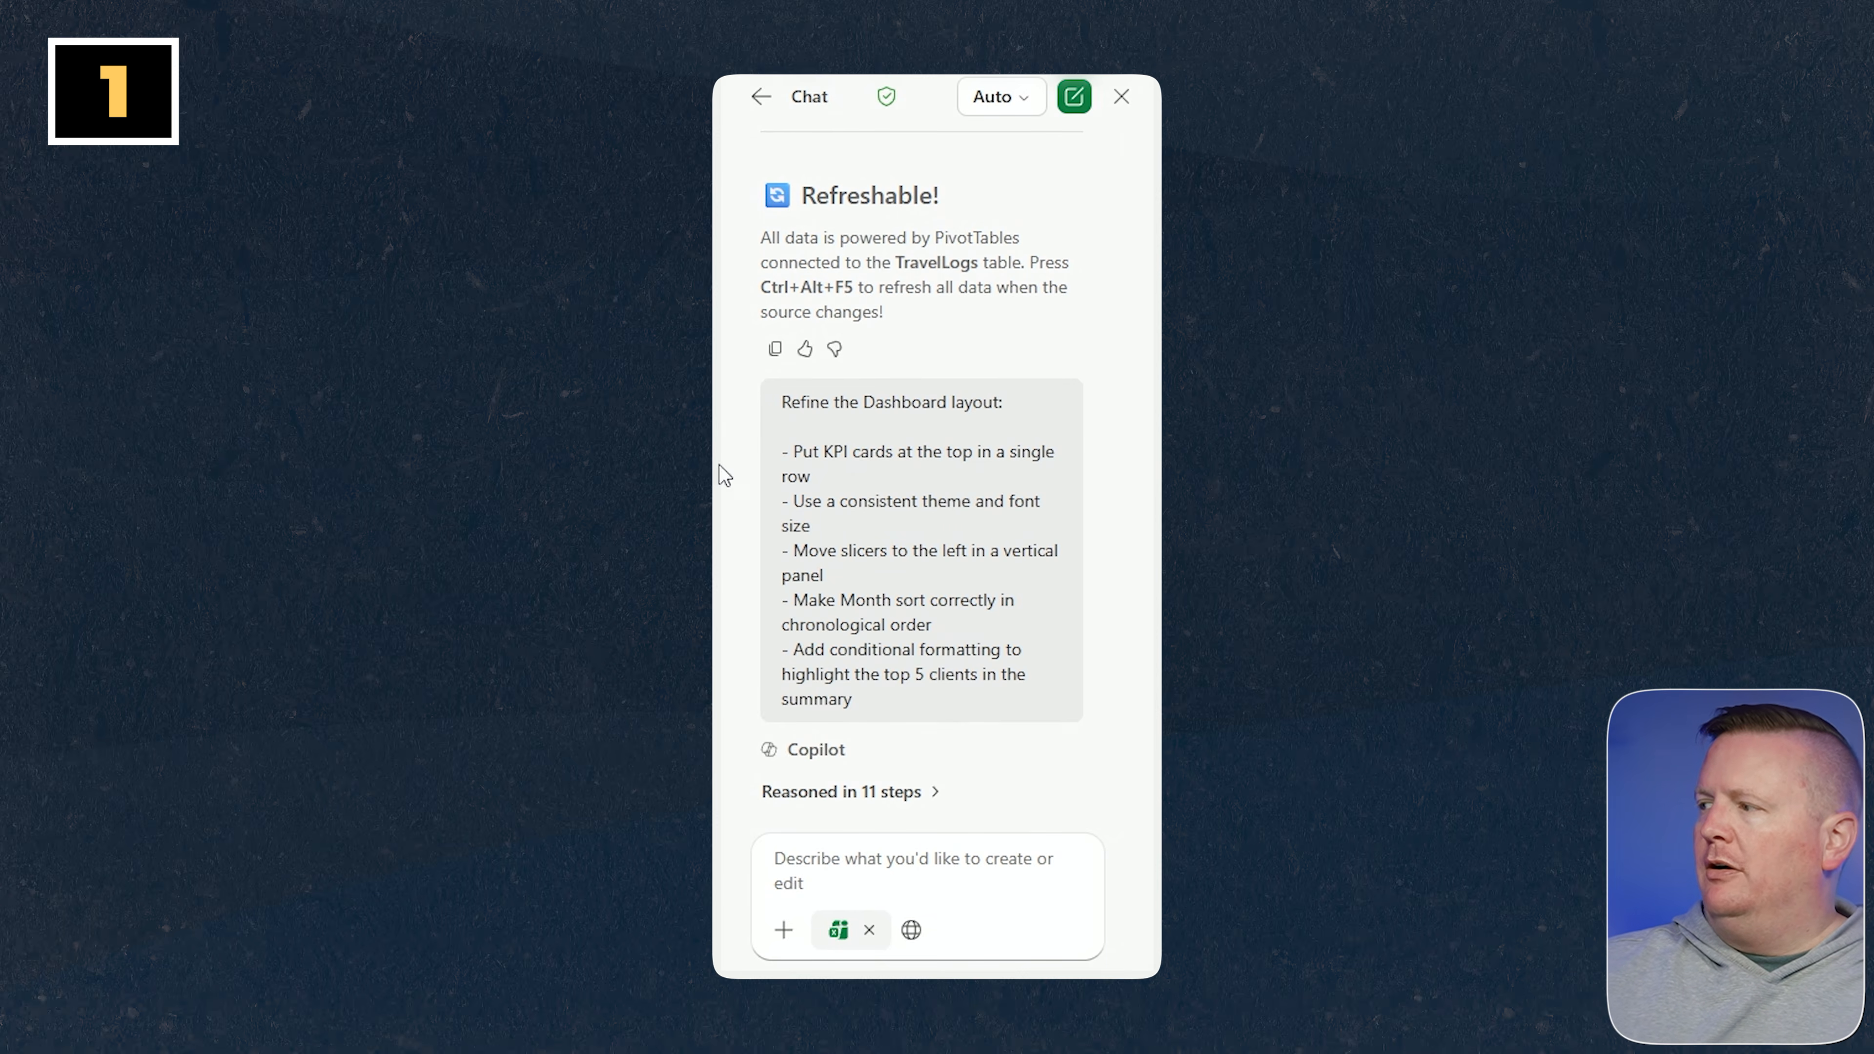
left_click(1025, 114)
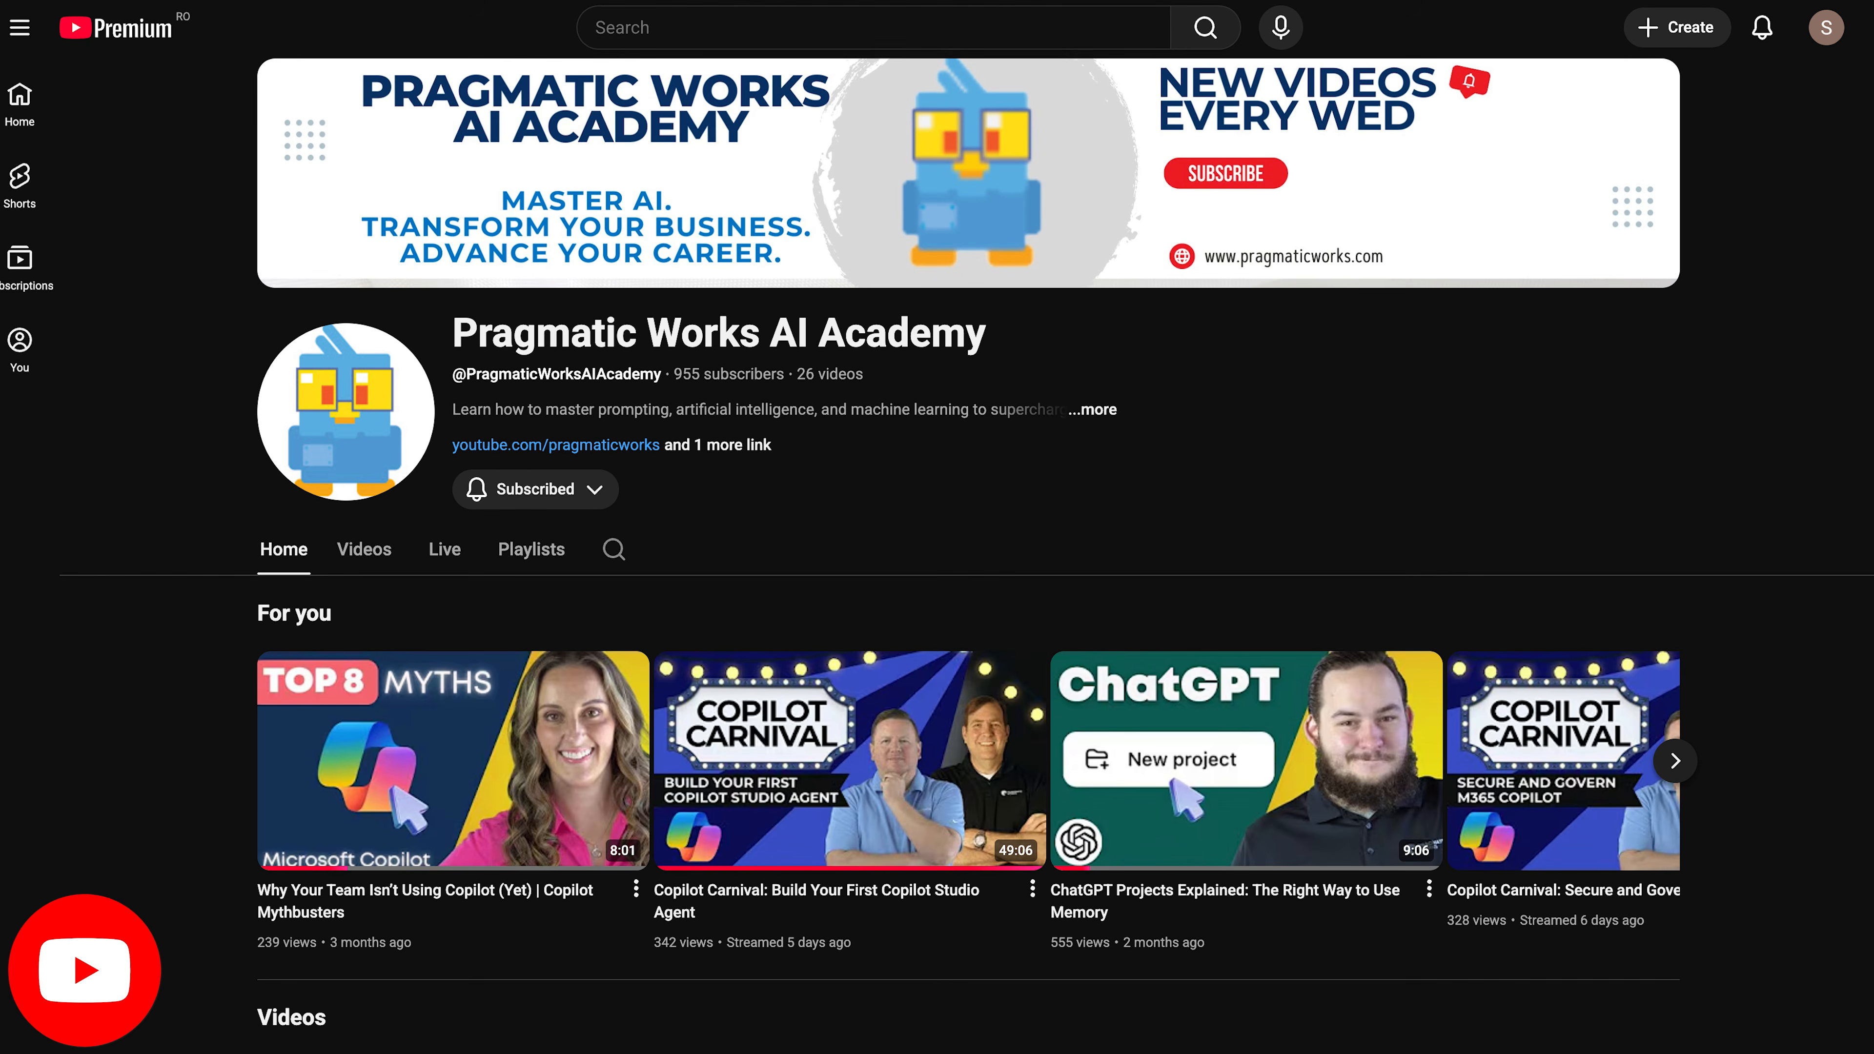
scroll(937, 527, "down", 8)
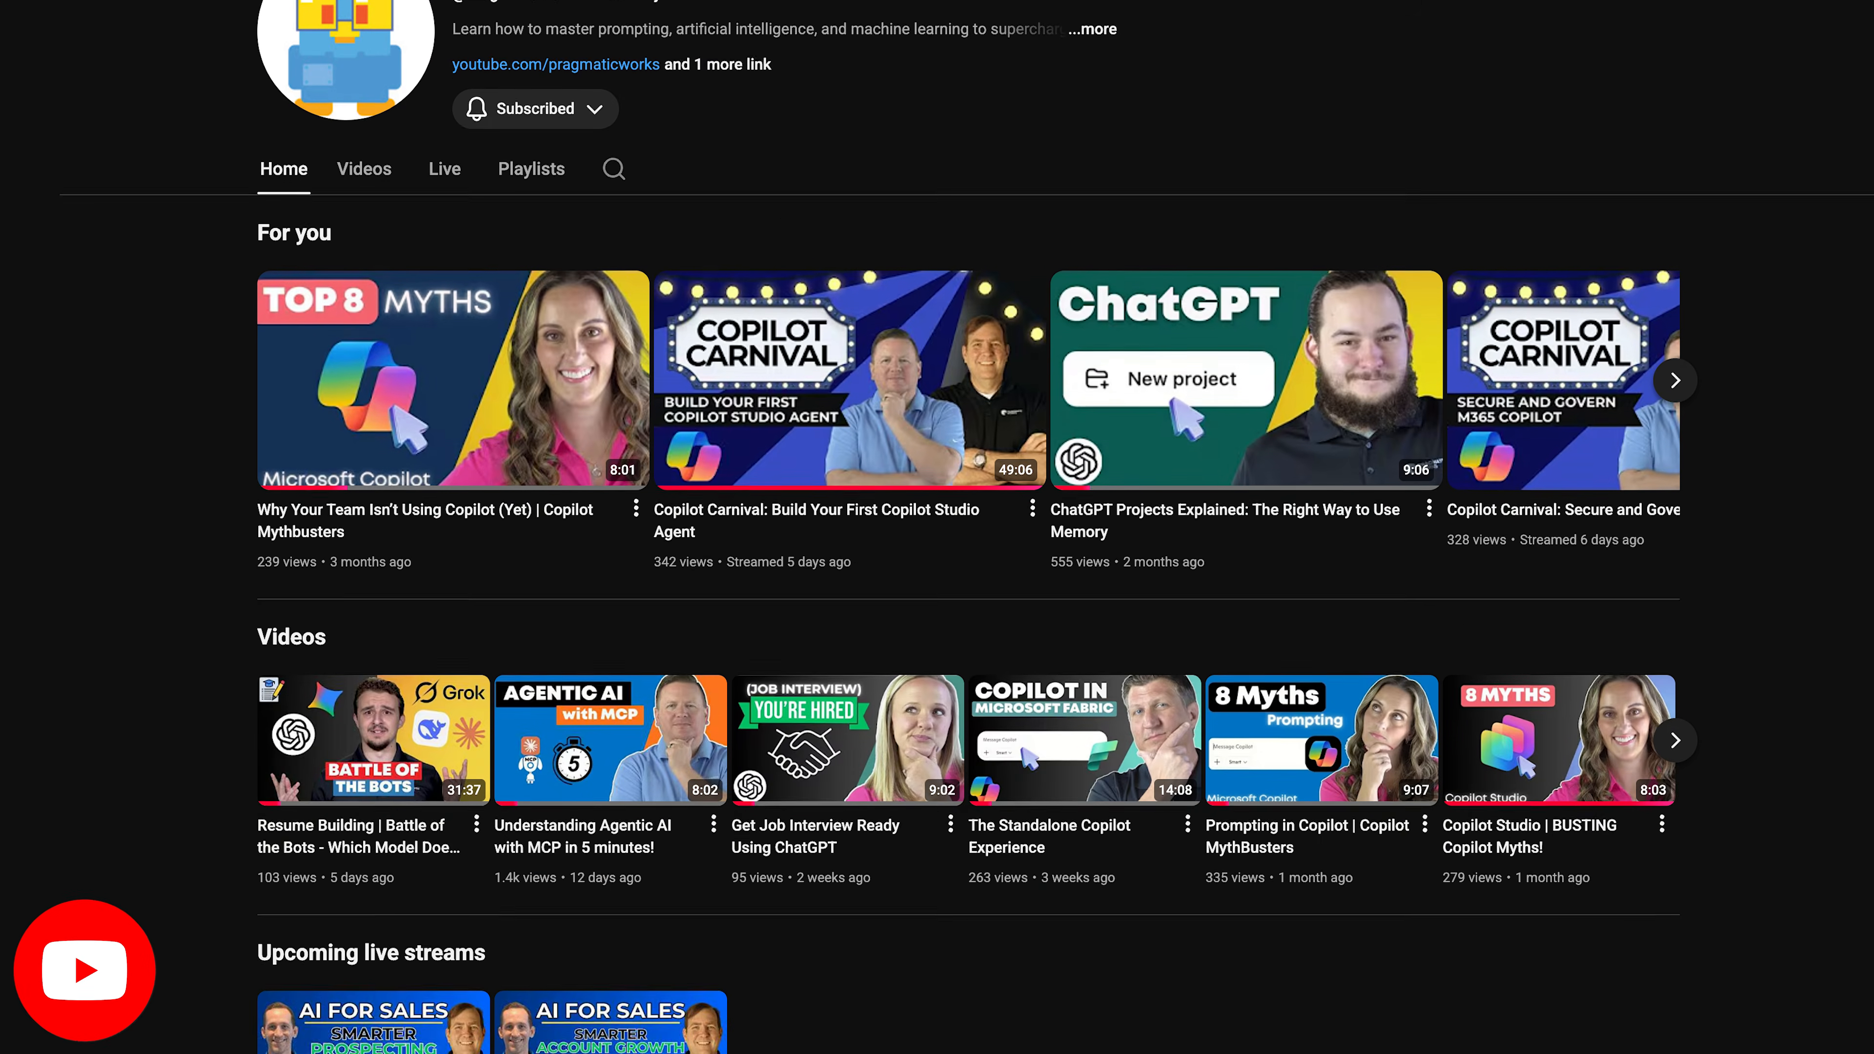
scroll(937, 527, "down", 4)
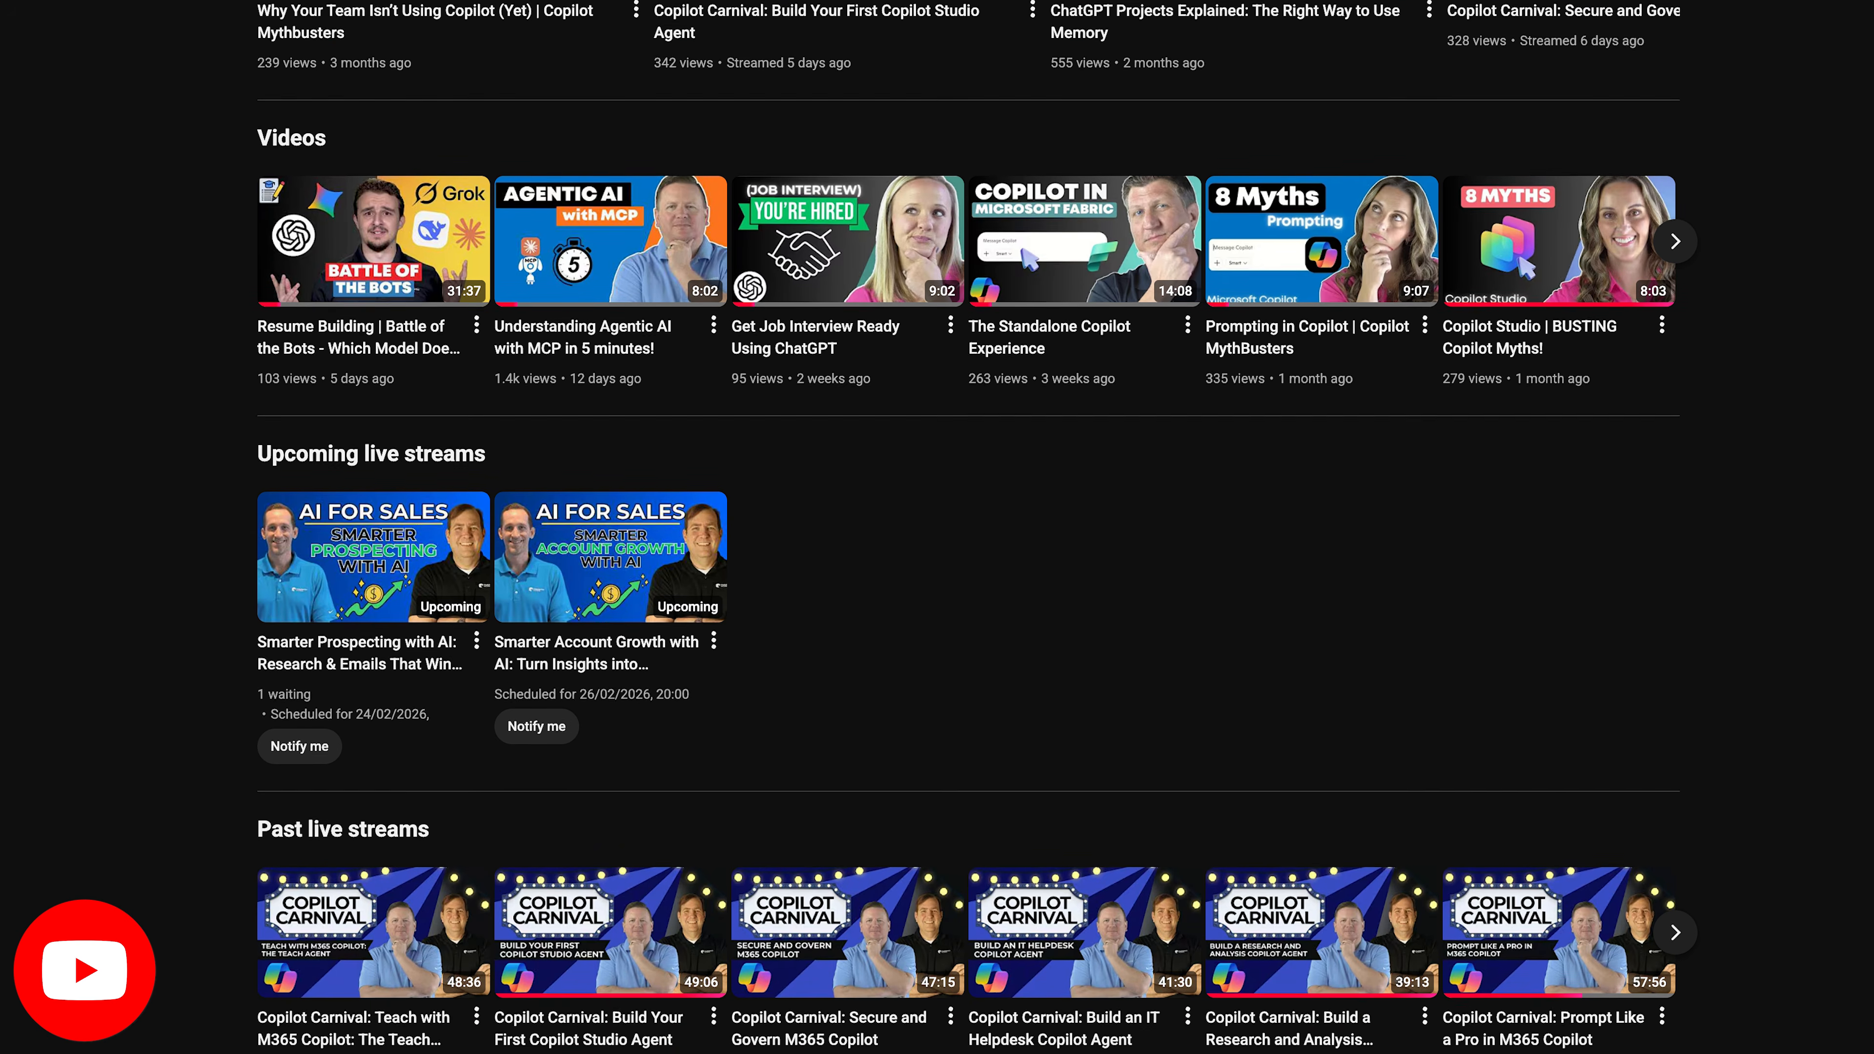